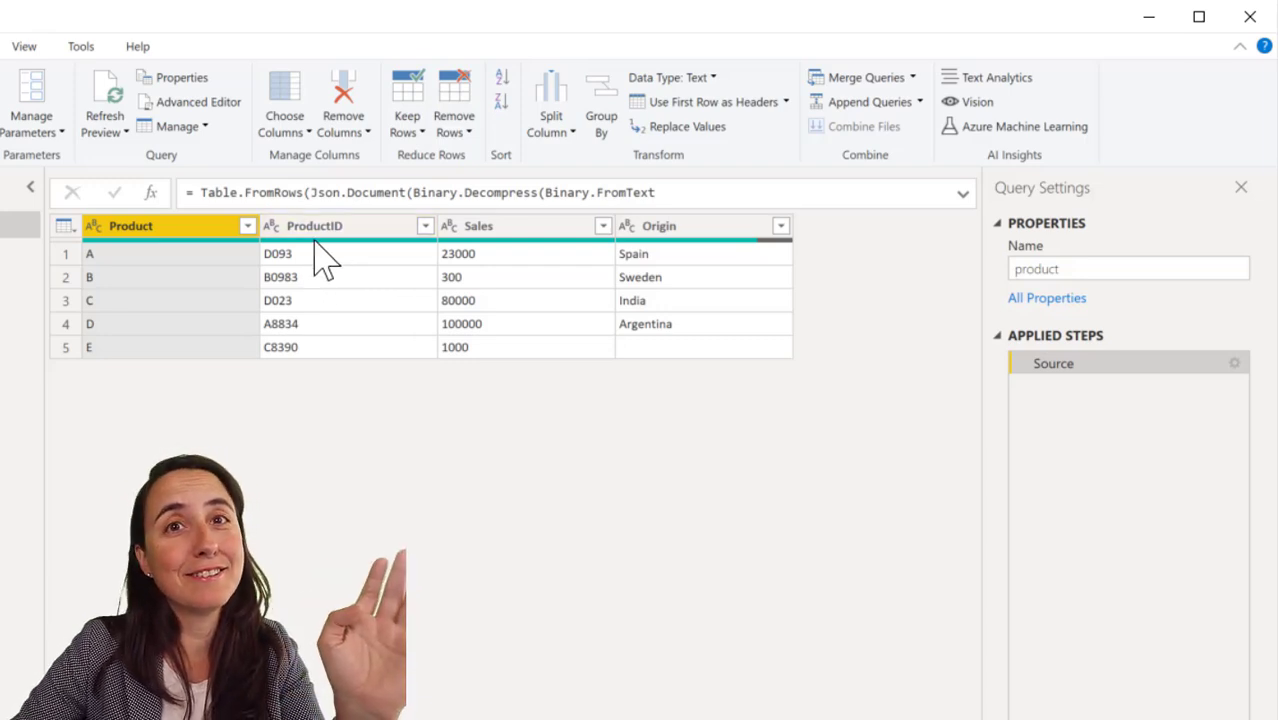
Try to add a custom column with the formula if([Origin]="Spain", "Europe", "Non-Europe"), then cancel it.
mouse_move(317, 240)
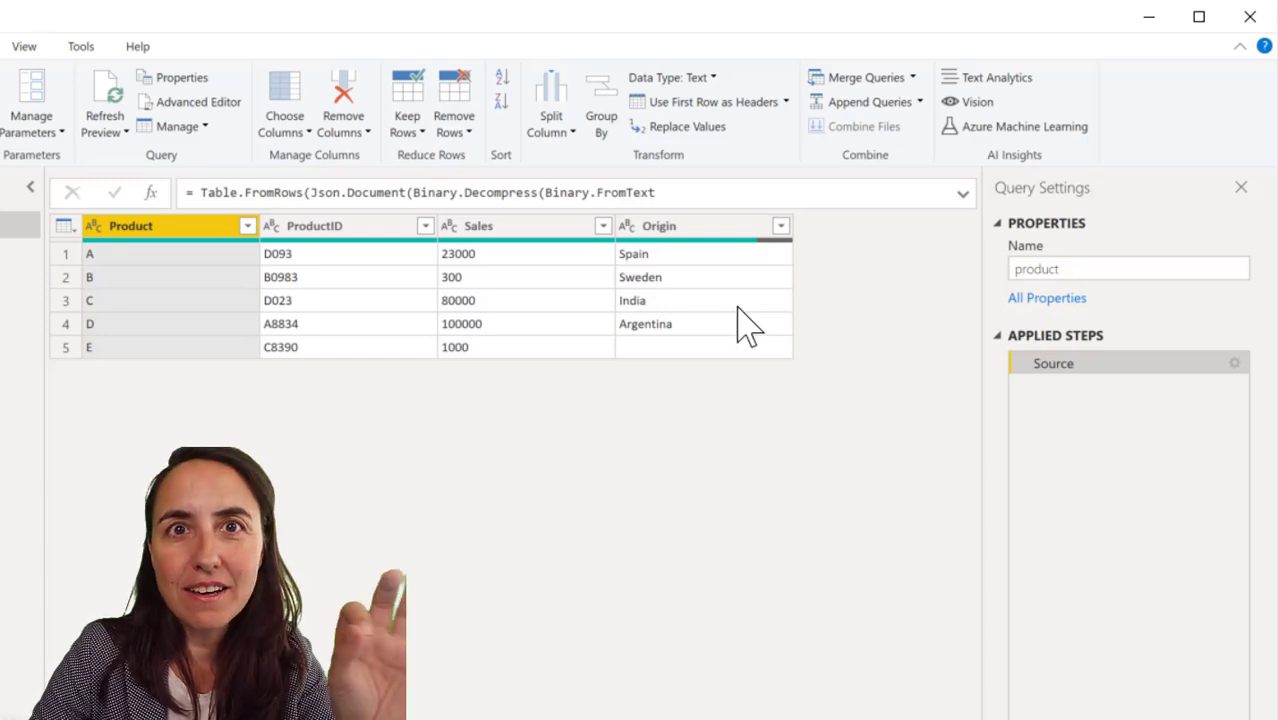
click(2, 46)
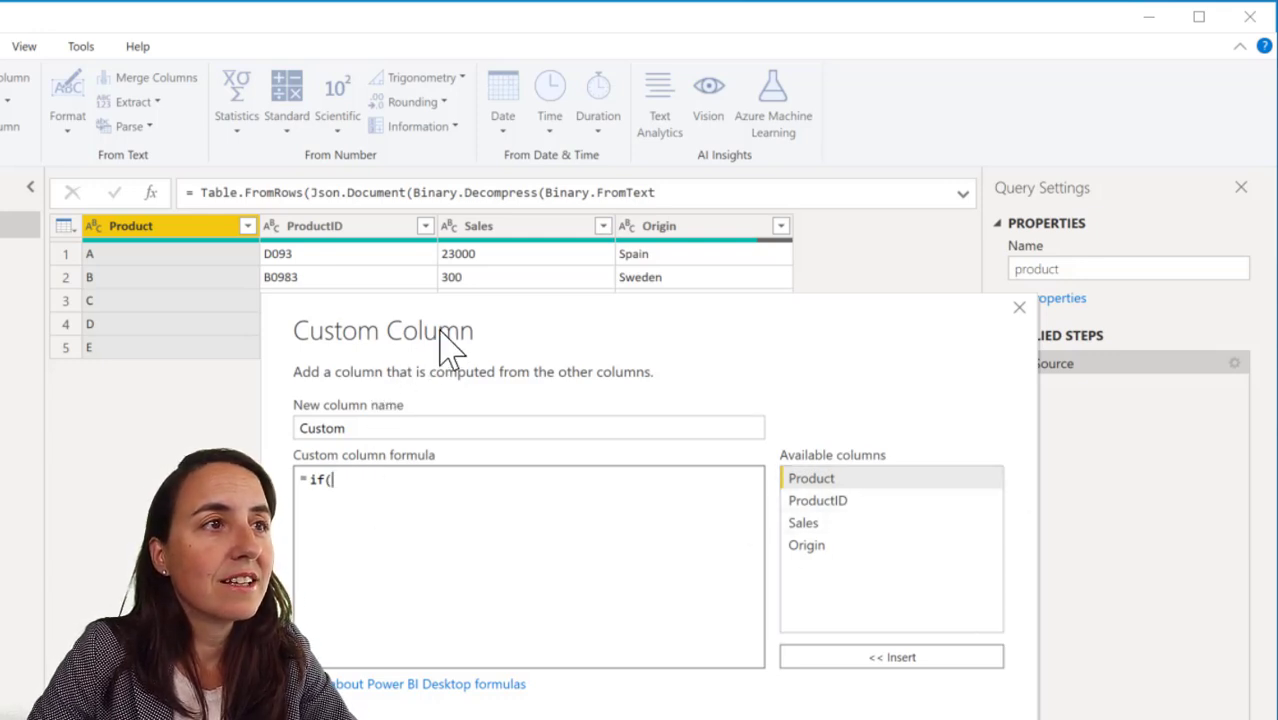
drag(438, 330, 542, 442)
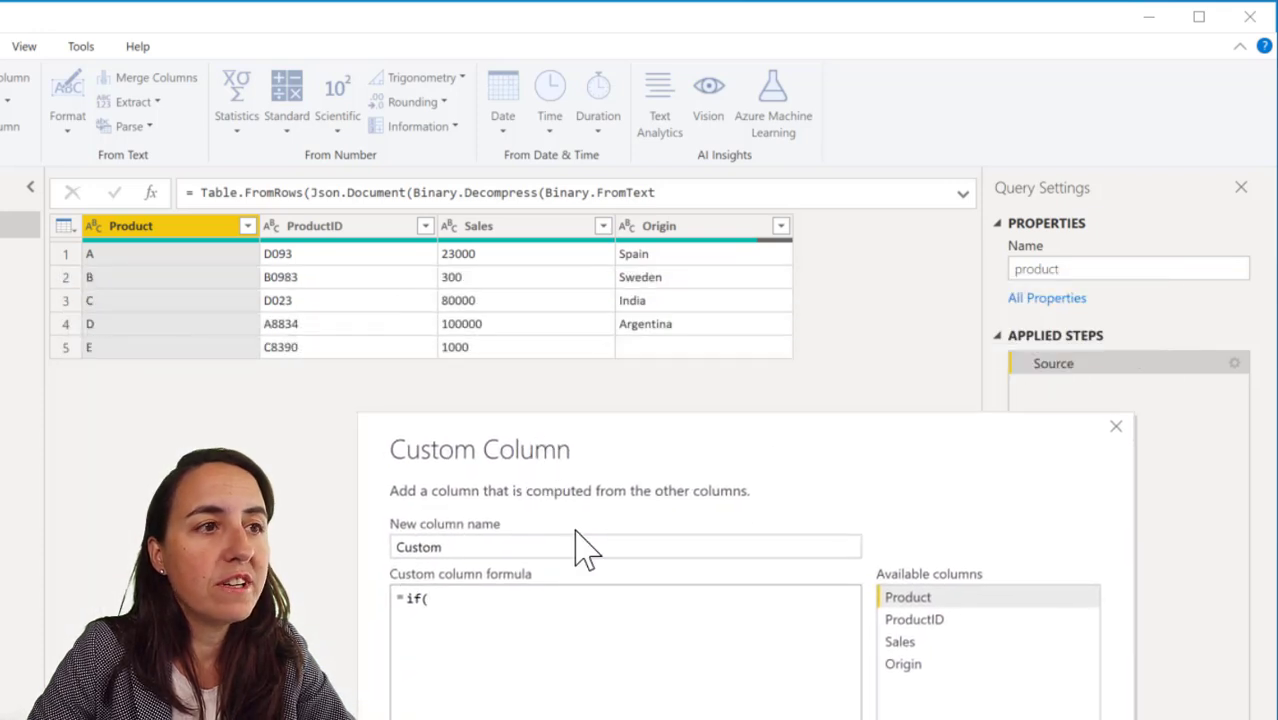
double_click(912, 668)
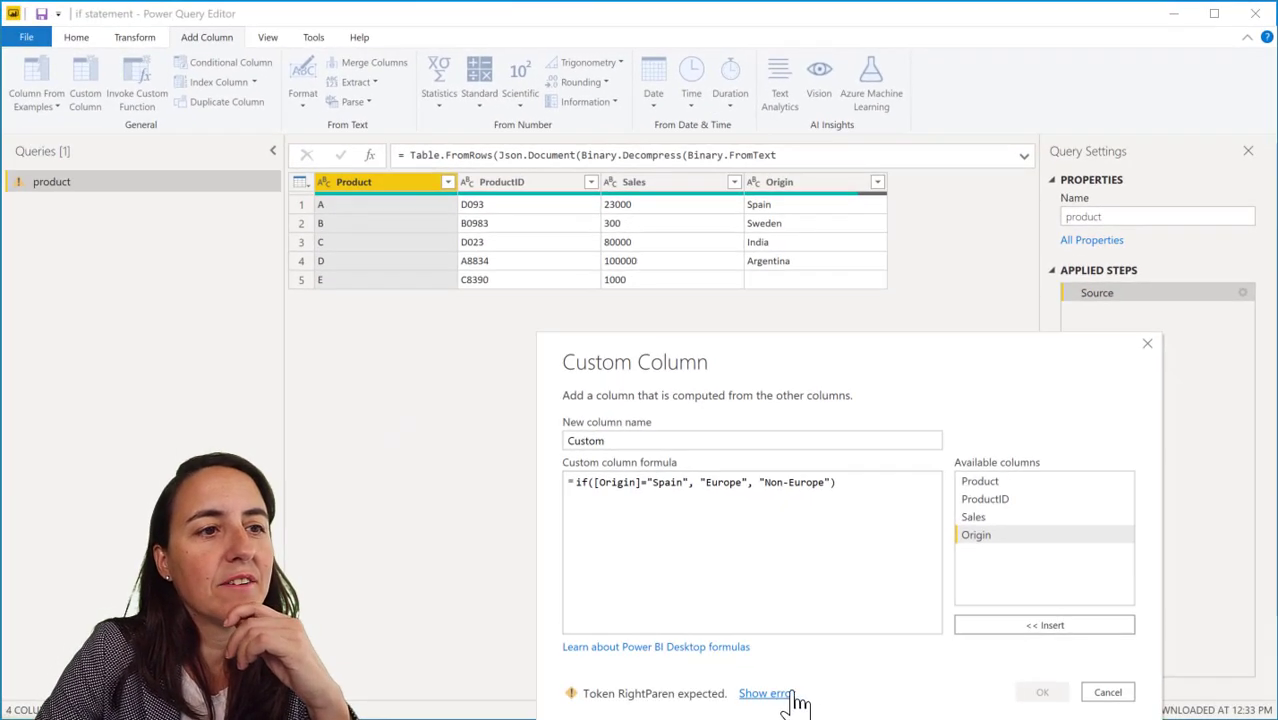
click(784, 697)
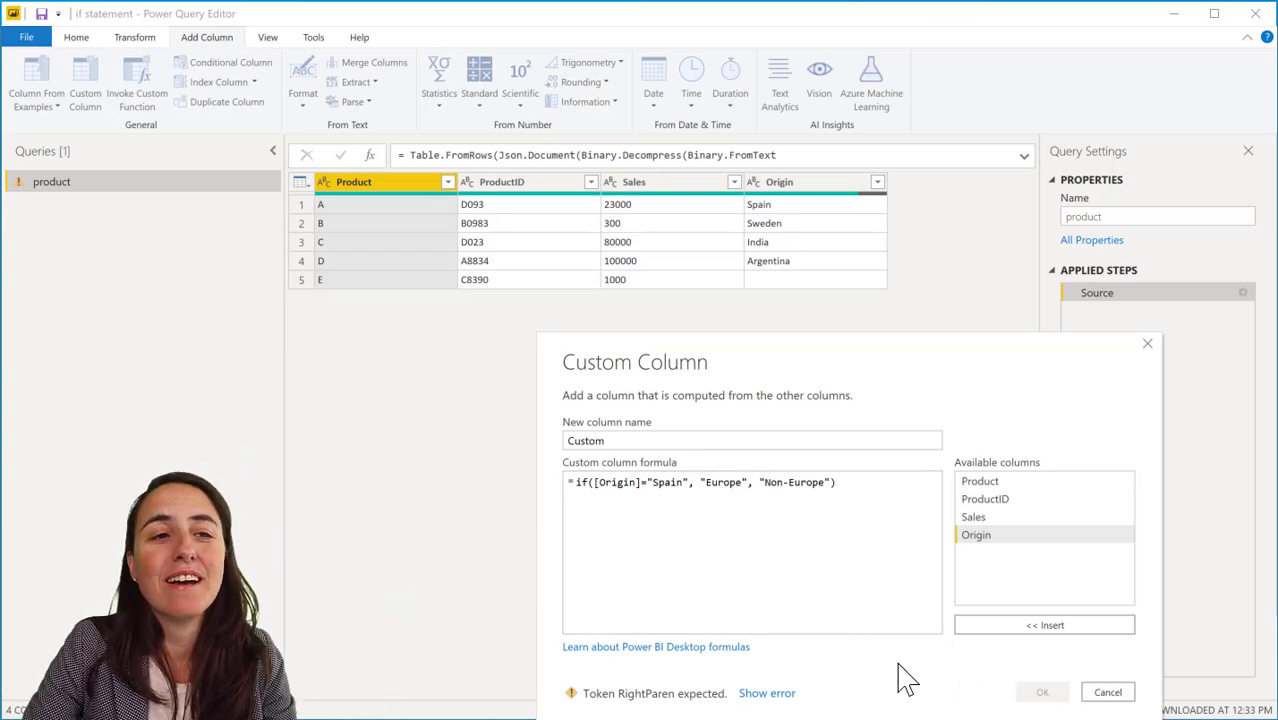
click(727, 483)
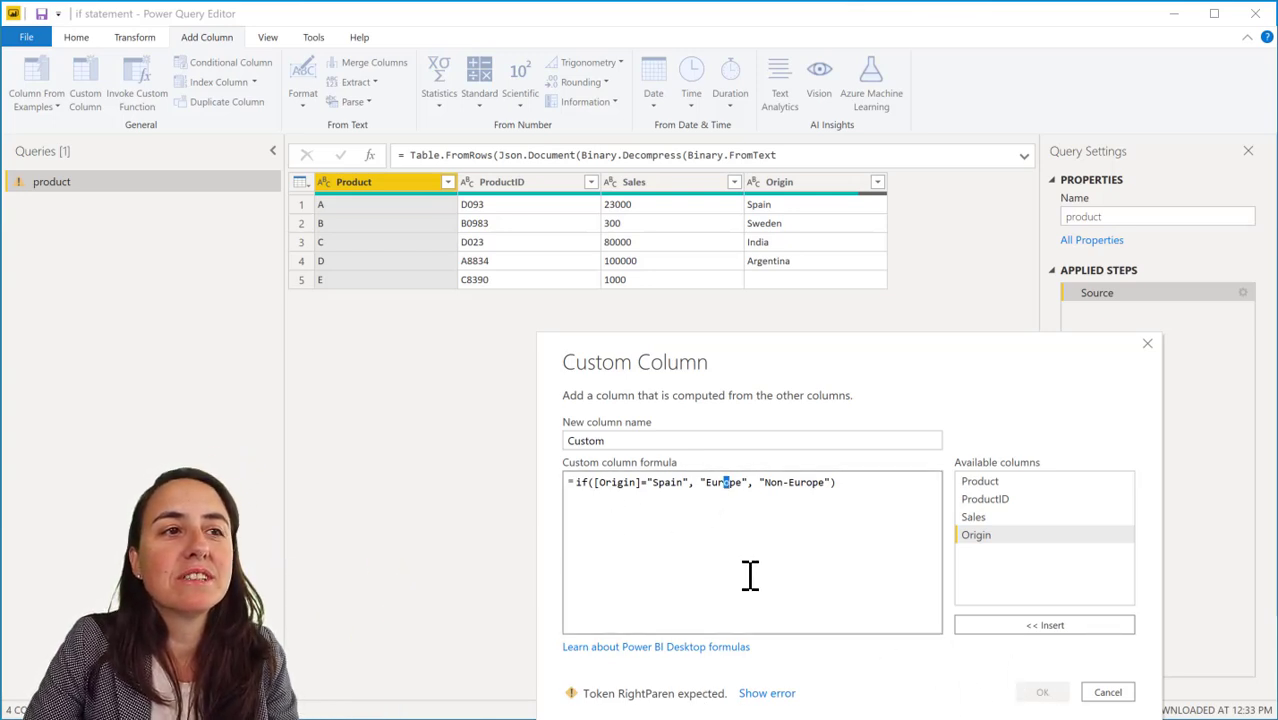
drag(838, 483, 739, 508)
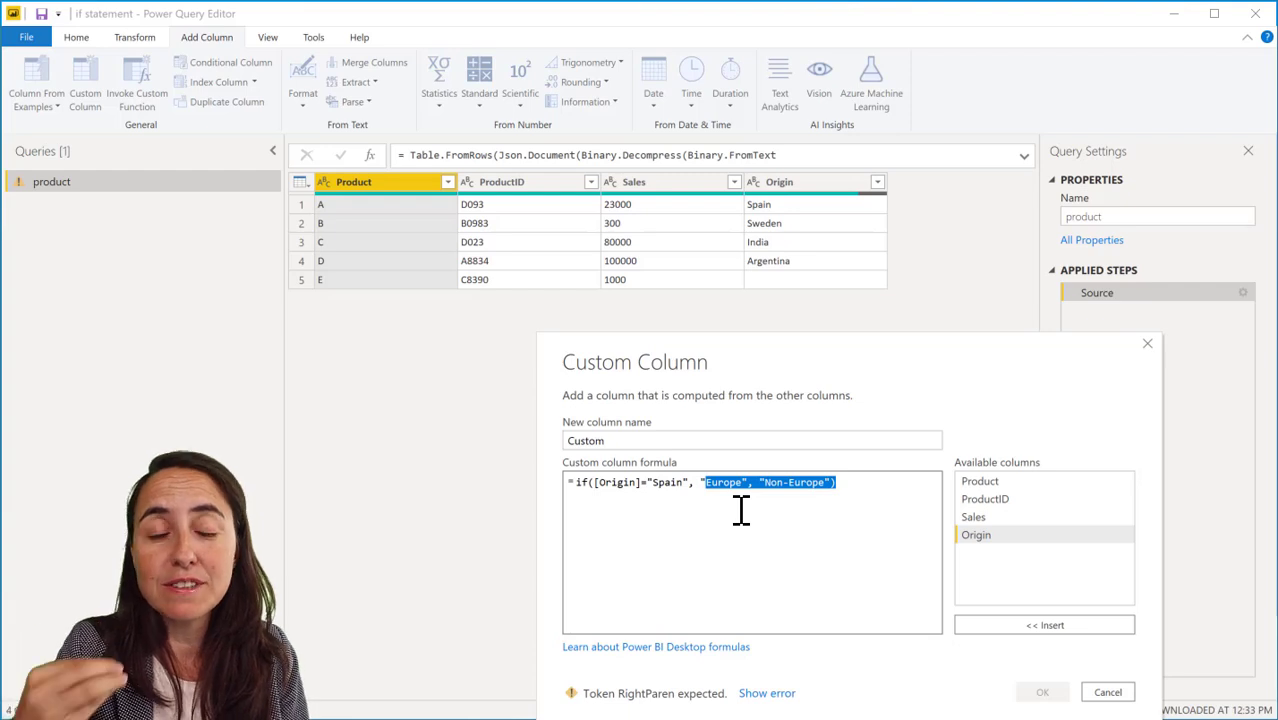
click(1120, 692)
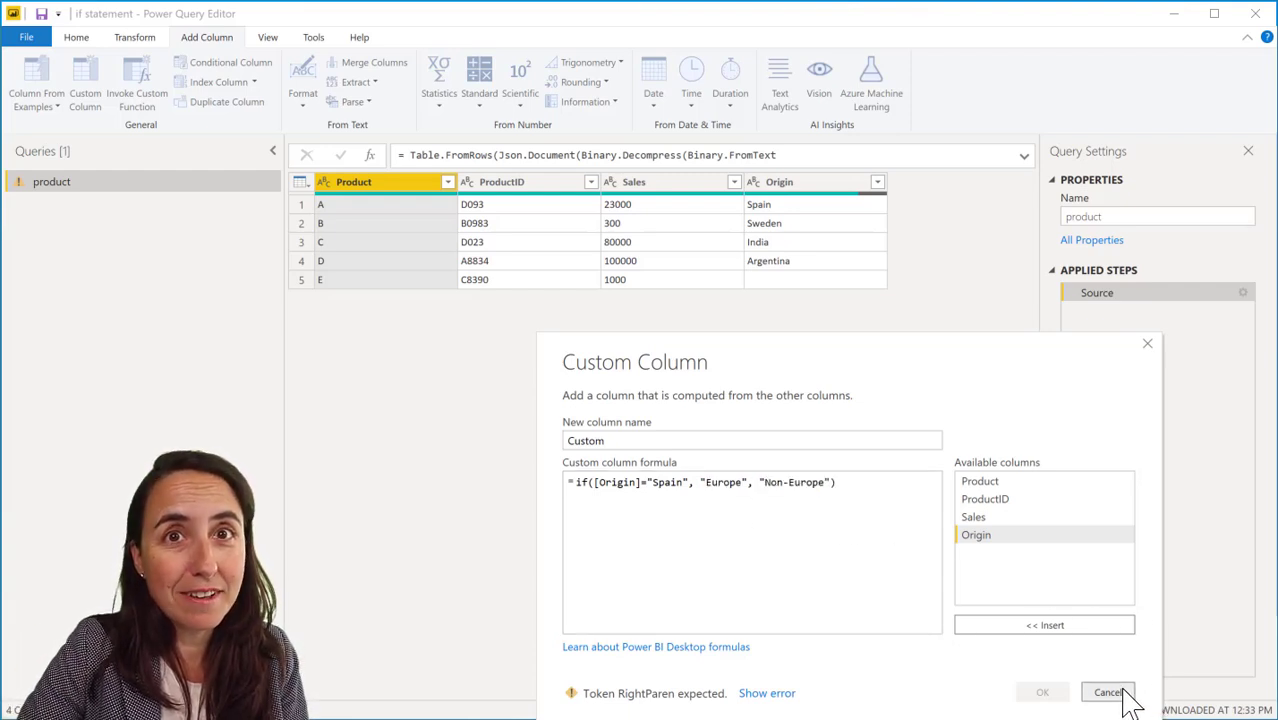
click(1124, 693)
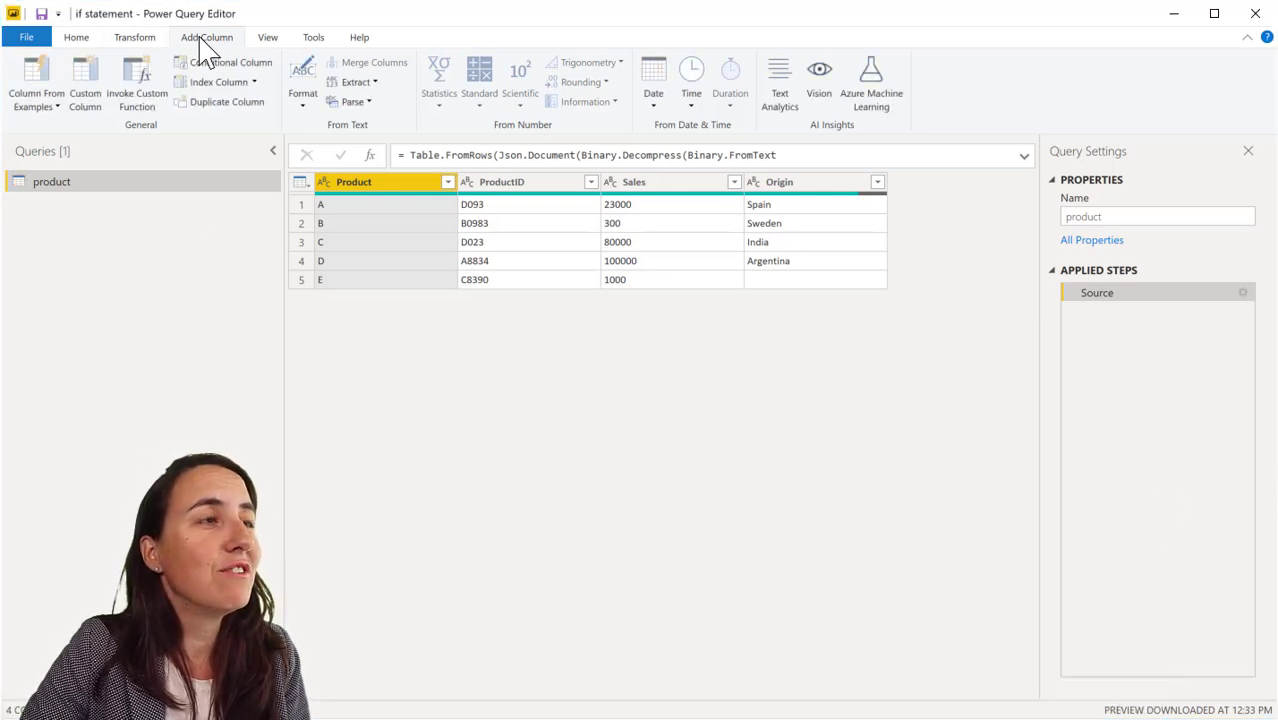
Start a new conditional column in the product query and name it Continent.
click(203, 64)
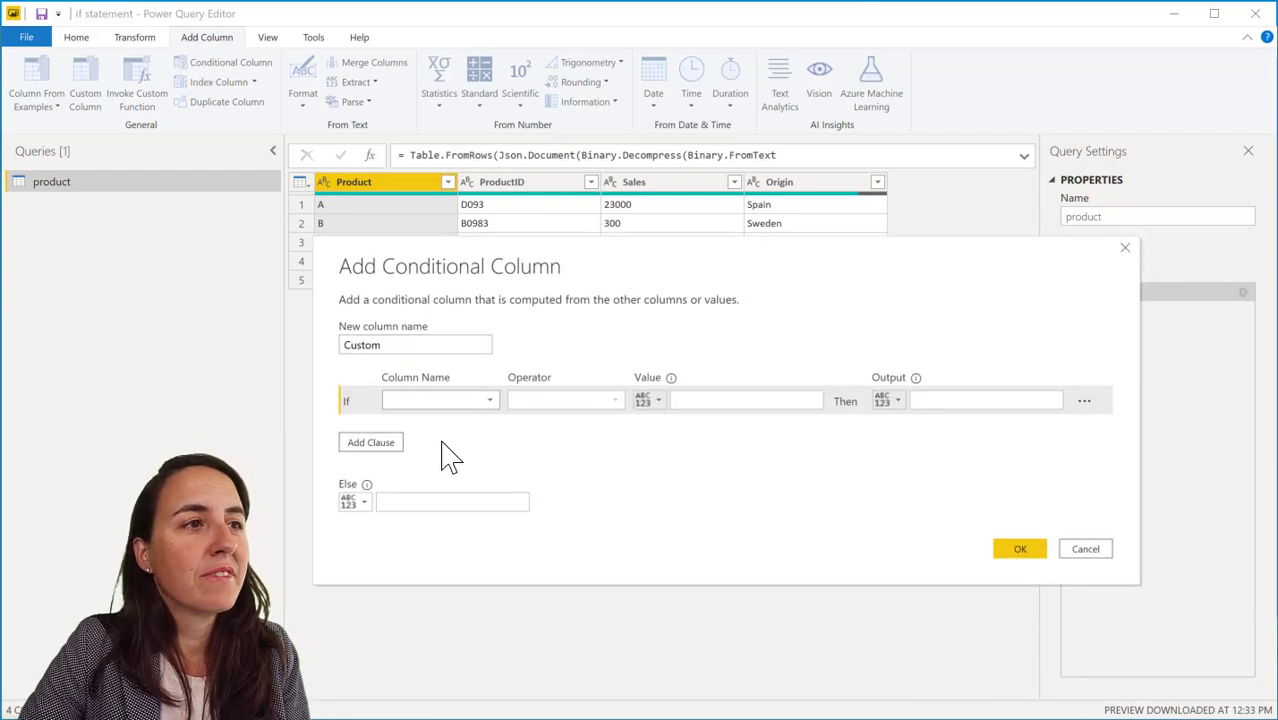
drag(391, 344, 277, 352)
text(Continent)
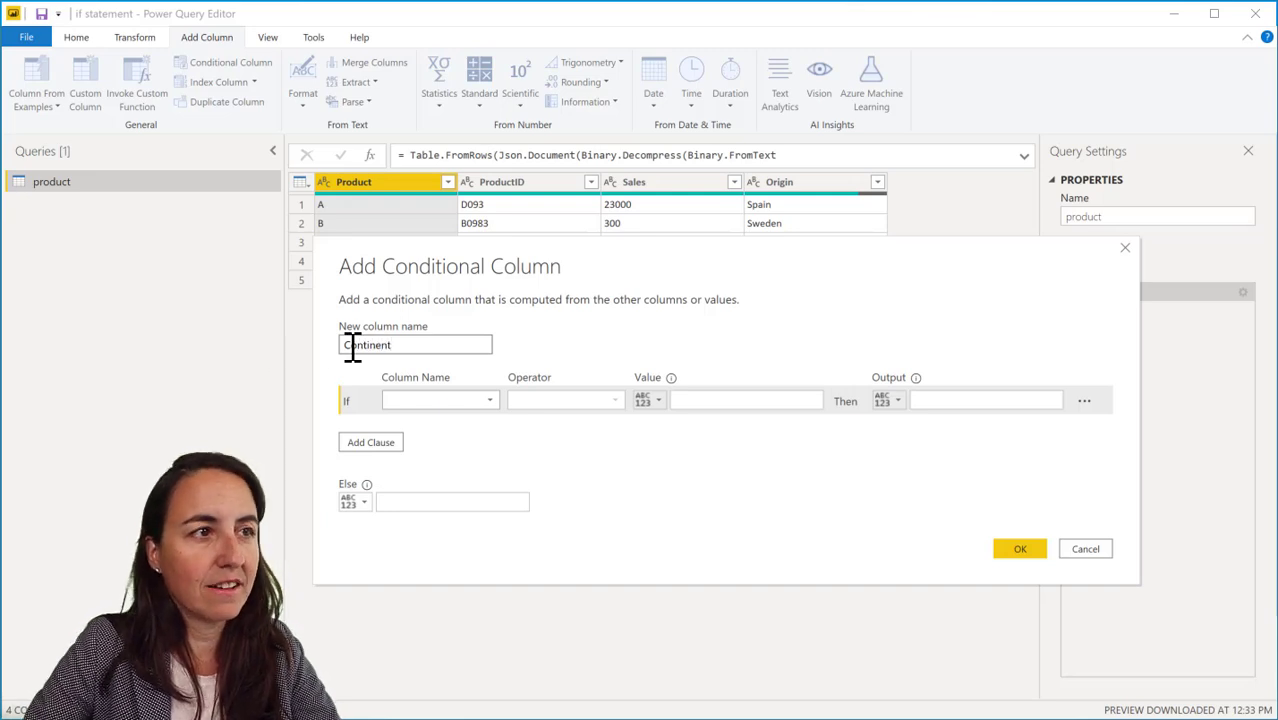
Define the If clause so that Origin equals Spain outputs Europe.
click(485, 400)
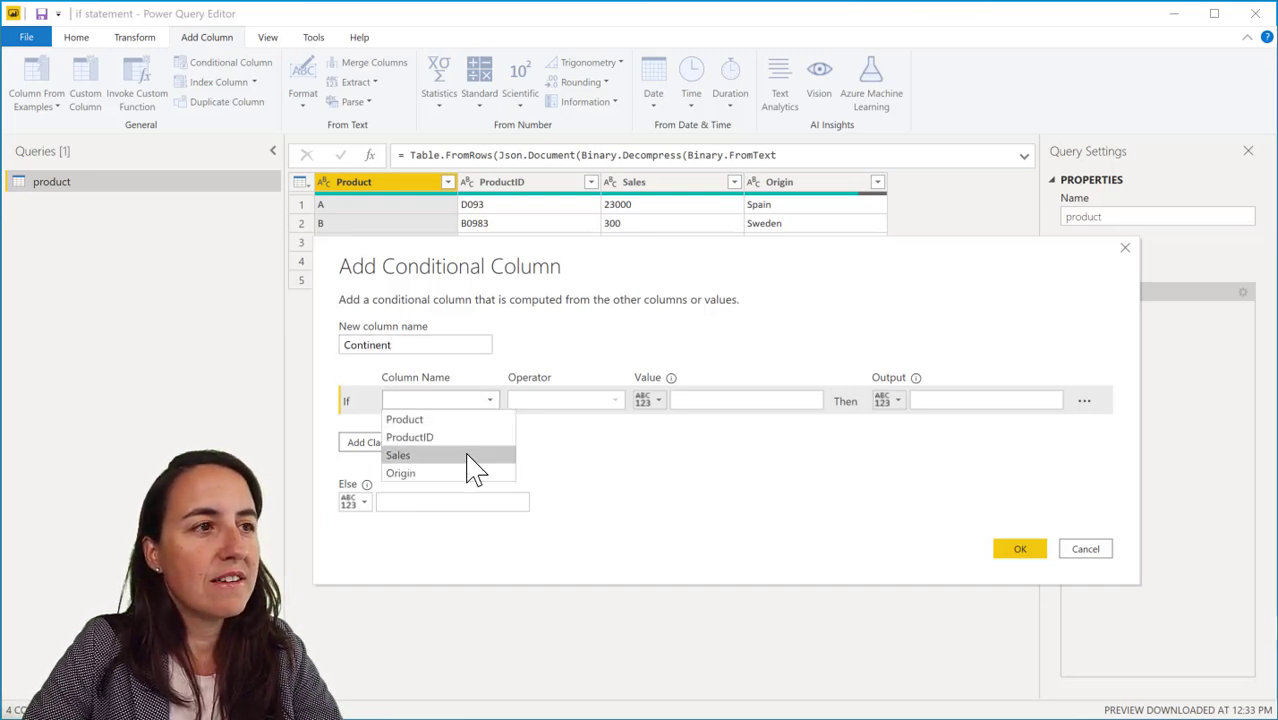
click(476, 473)
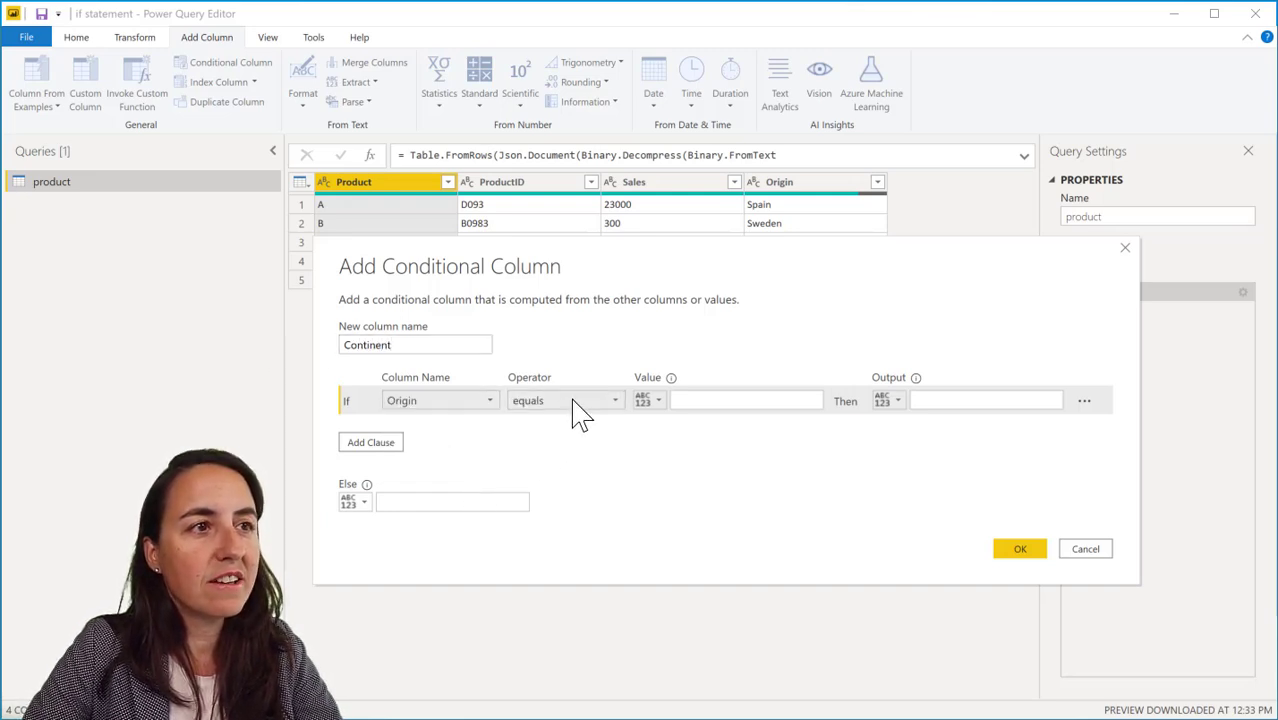
click(763, 403)
text(Spai)
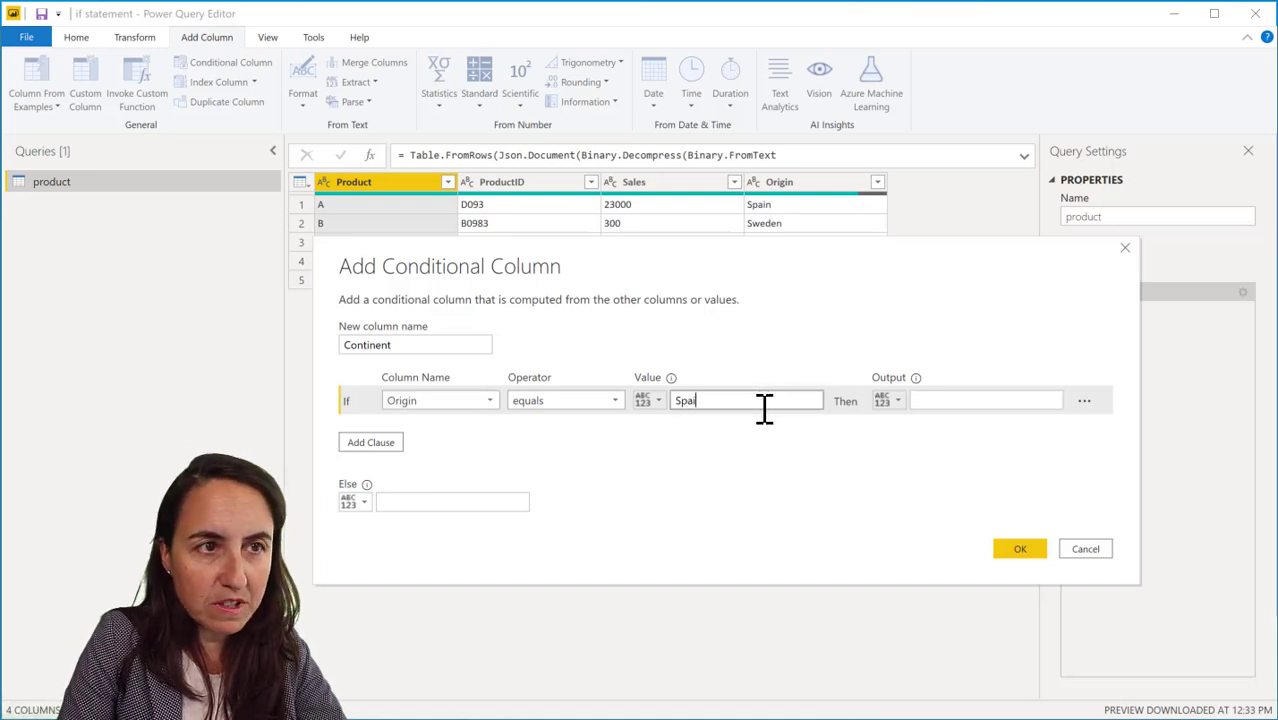
text(n)
key(Tab)
key(Tab)
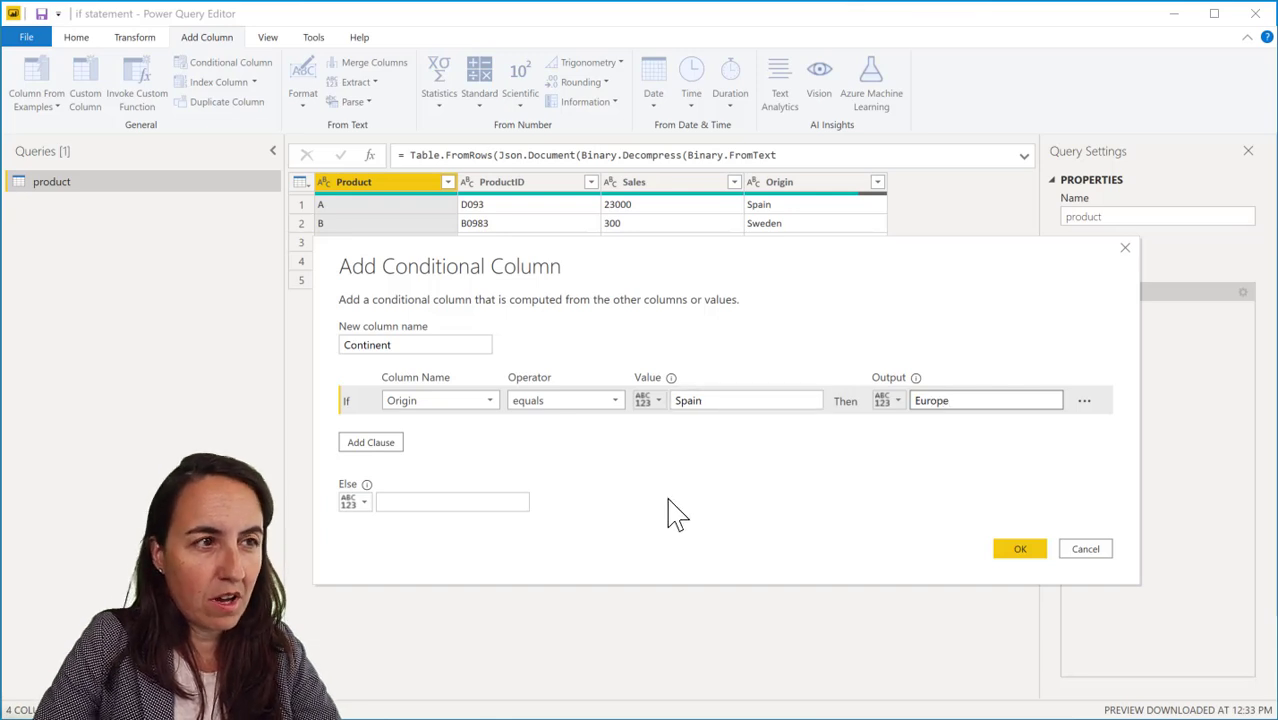
Set the Else output to Non_Europe and create the Continent column.
click(488, 503)
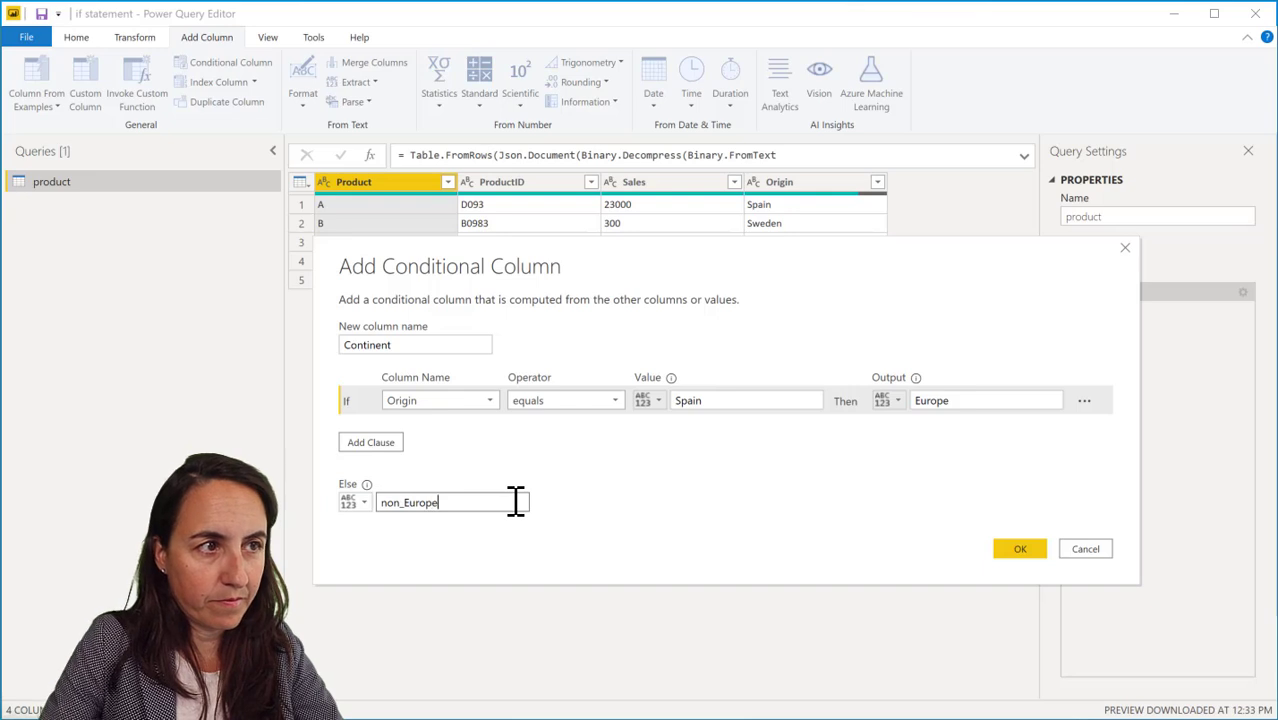
click(384, 503)
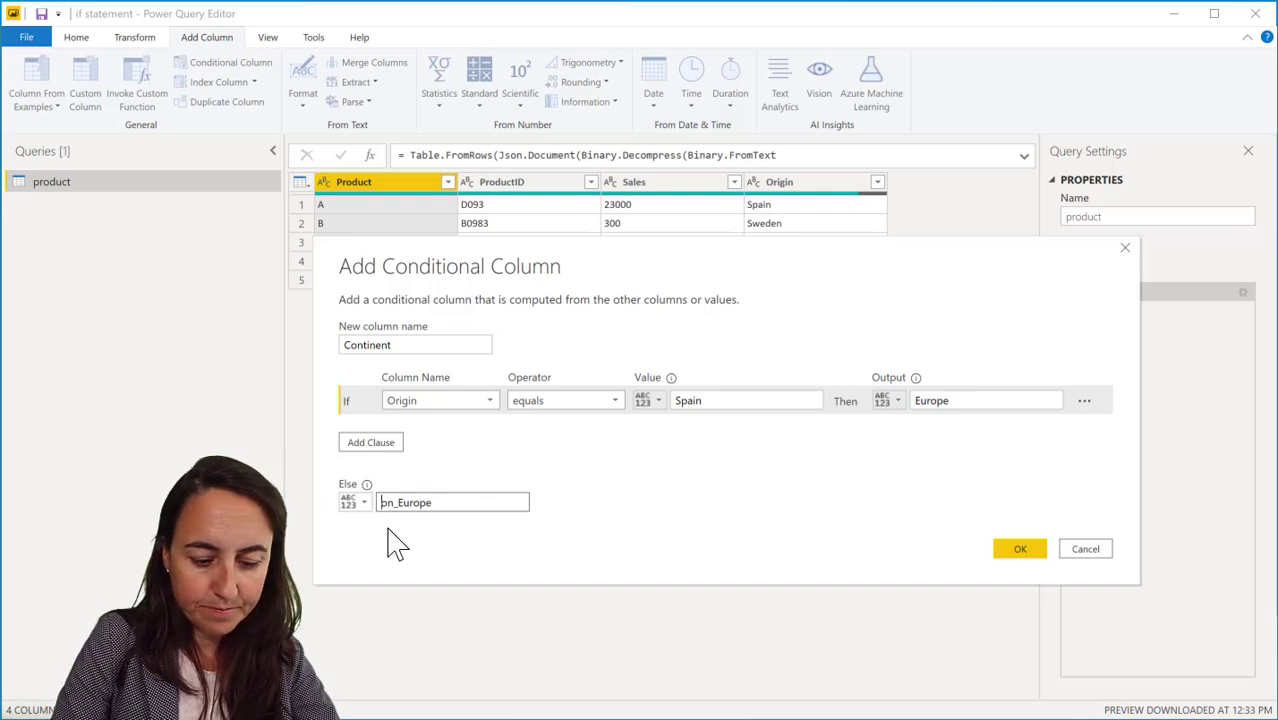
text(N)
click(1027, 556)
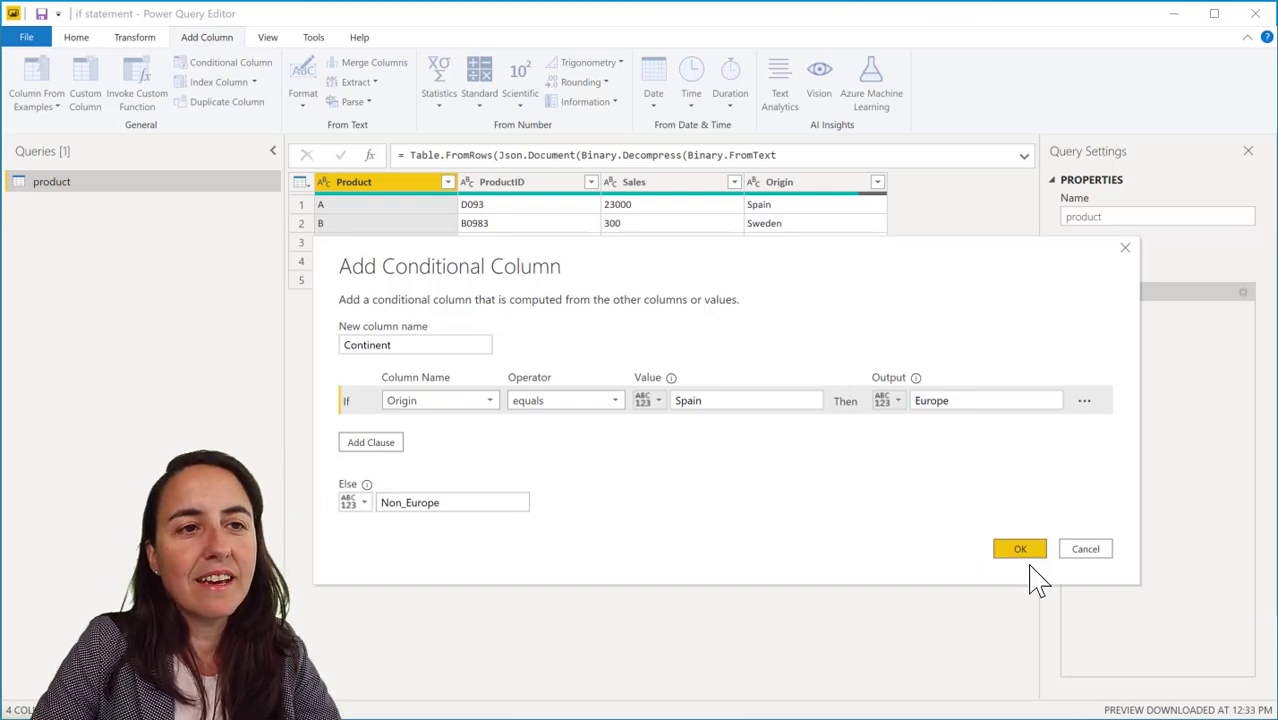
click(1032, 560)
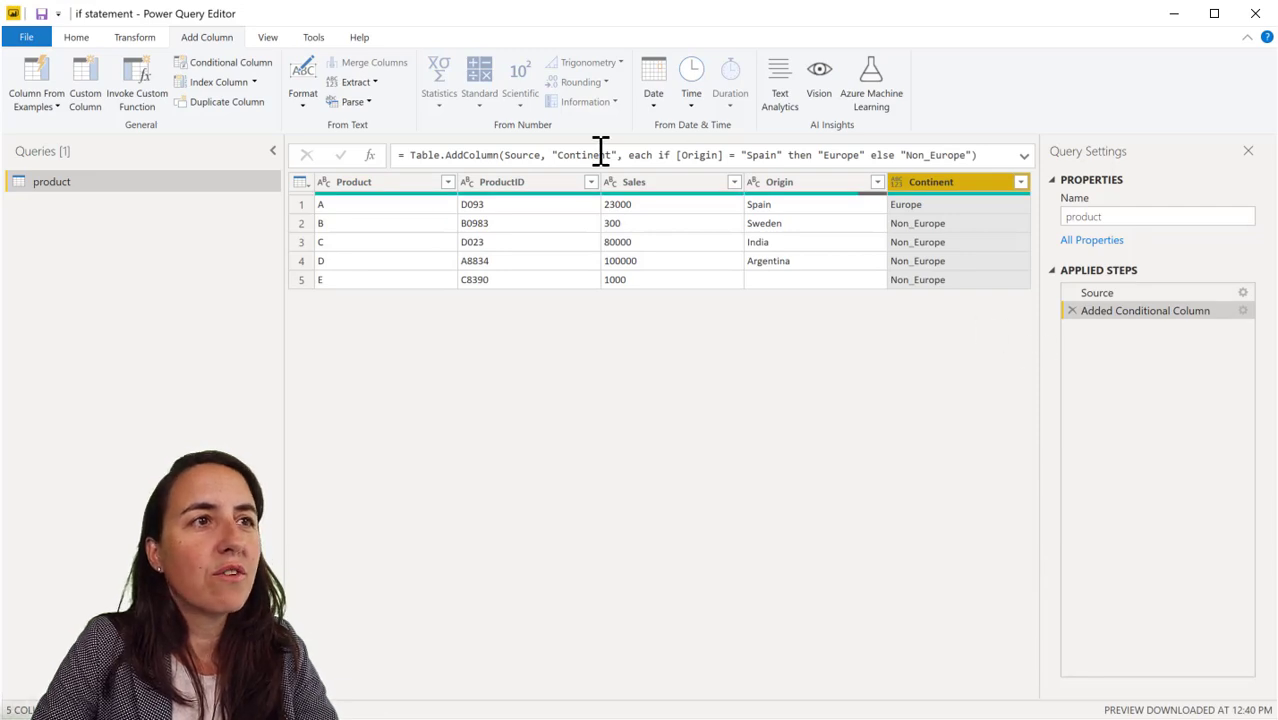
Examine the if-then-else expression generated for the Continent column and expand the formula bar.
drag(654, 155, 990, 165)
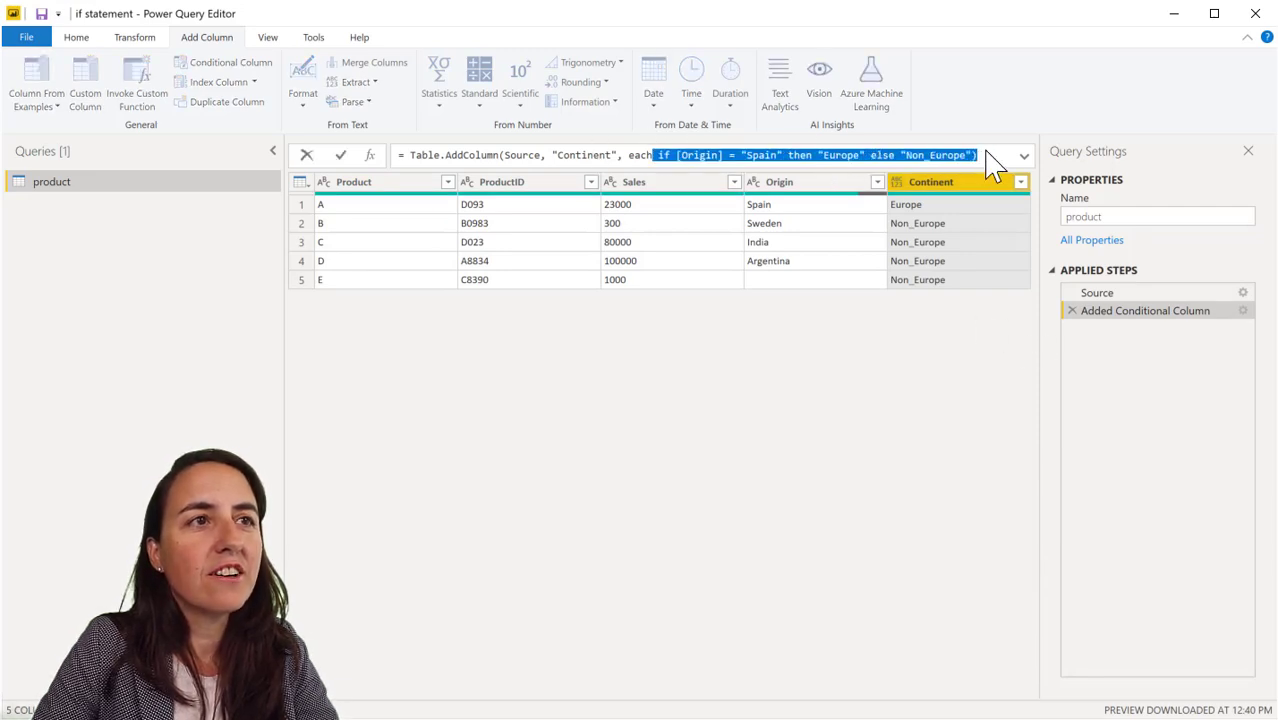
click(1012, 160)
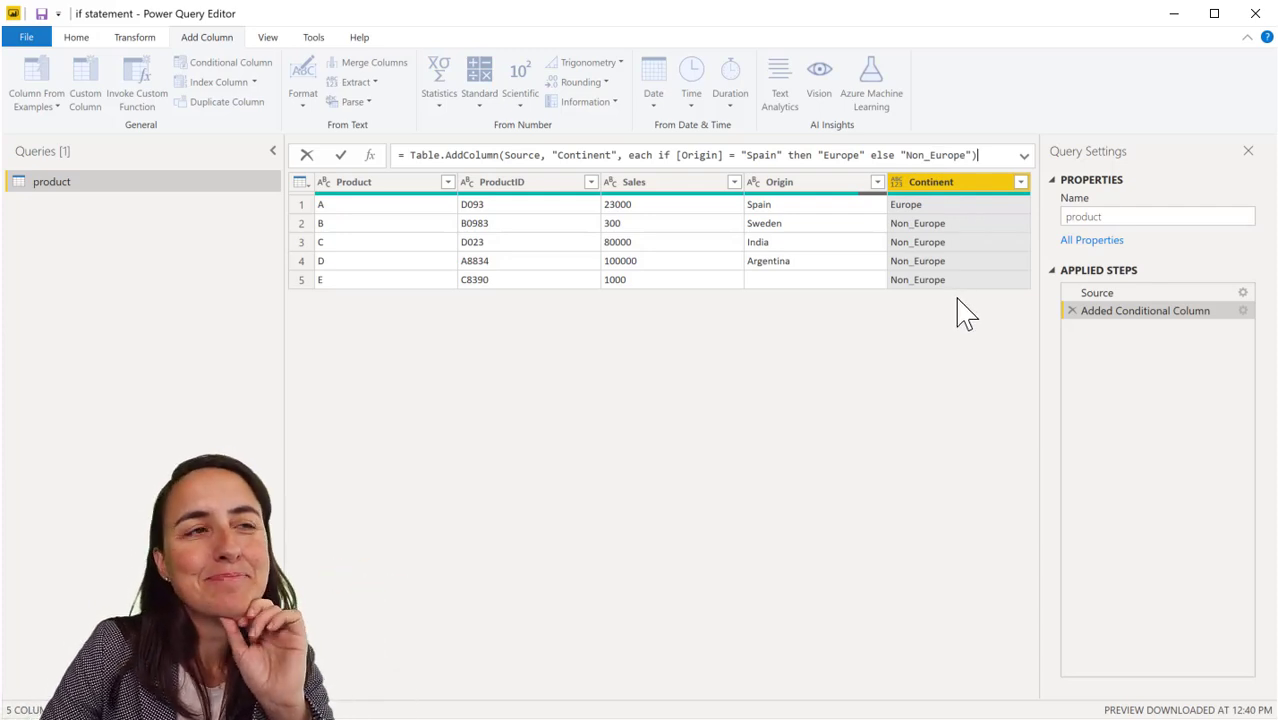
click(1024, 156)
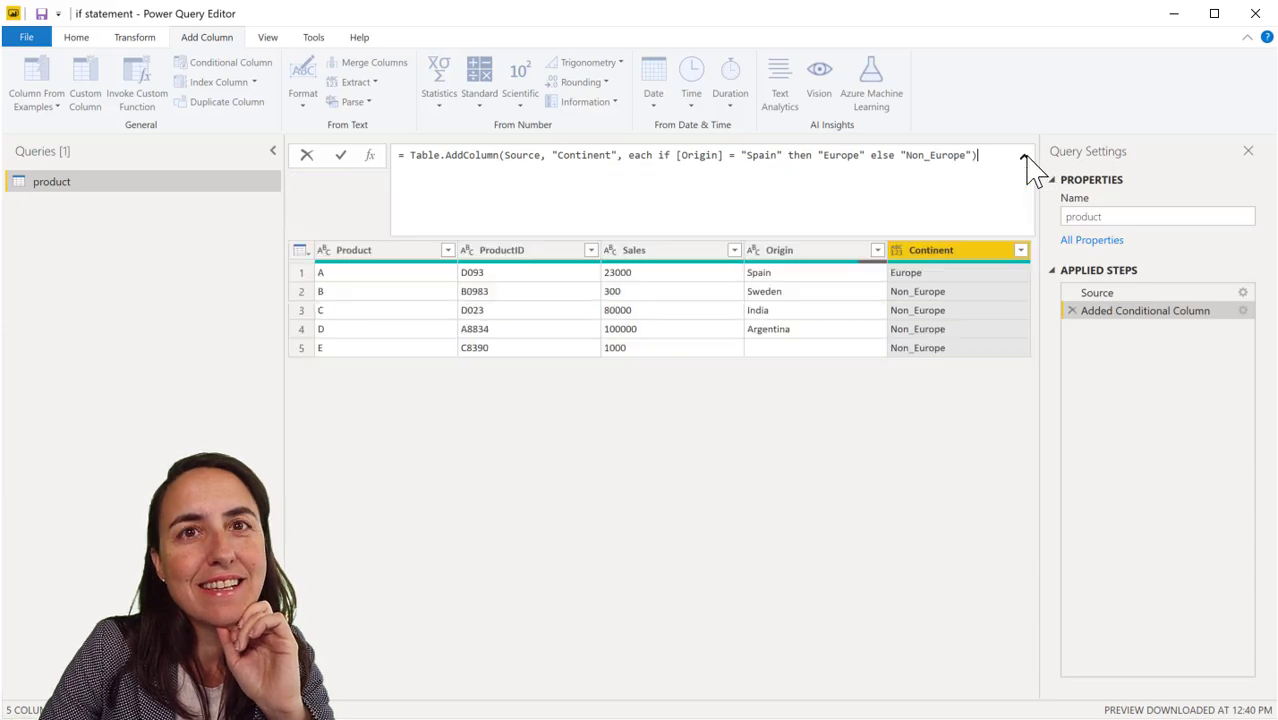
Edit the Continent conditional column to add an Else If clause testing whether Origin equals Swede, with no output.
click(1244, 313)
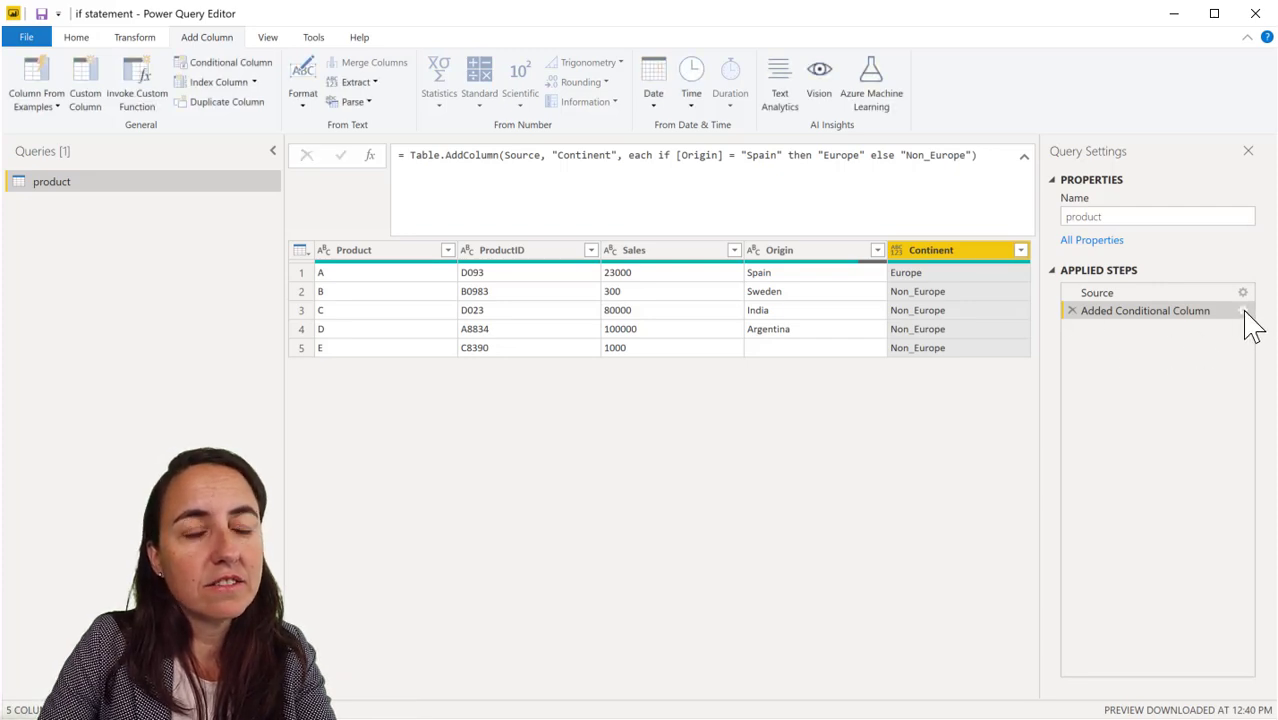
click(1244, 313)
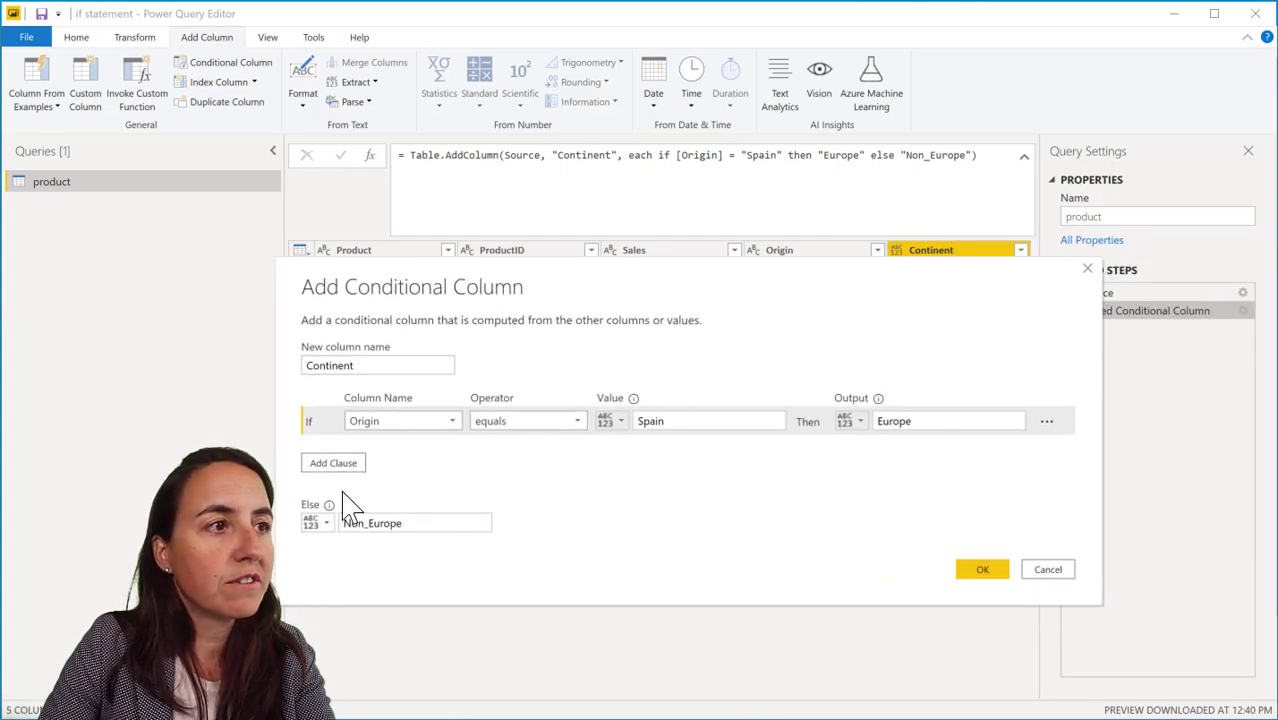
click(345, 488)
click(442, 451)
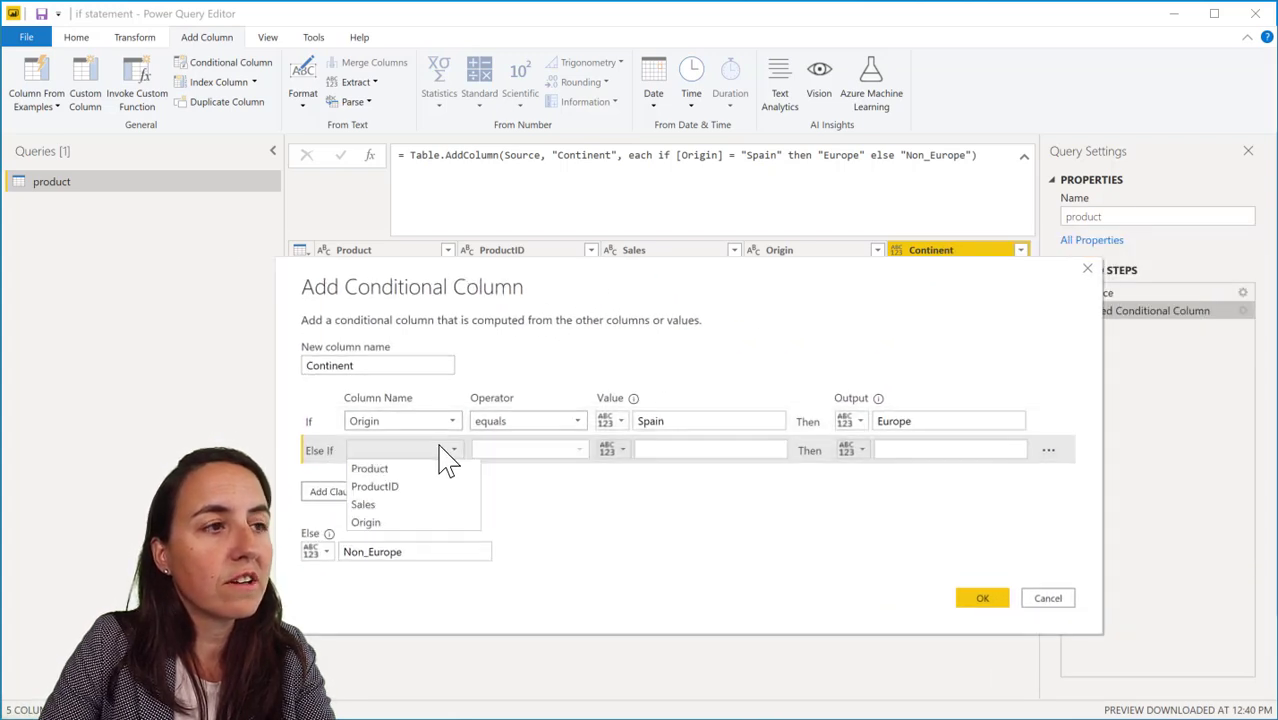
click(428, 522)
click(676, 448)
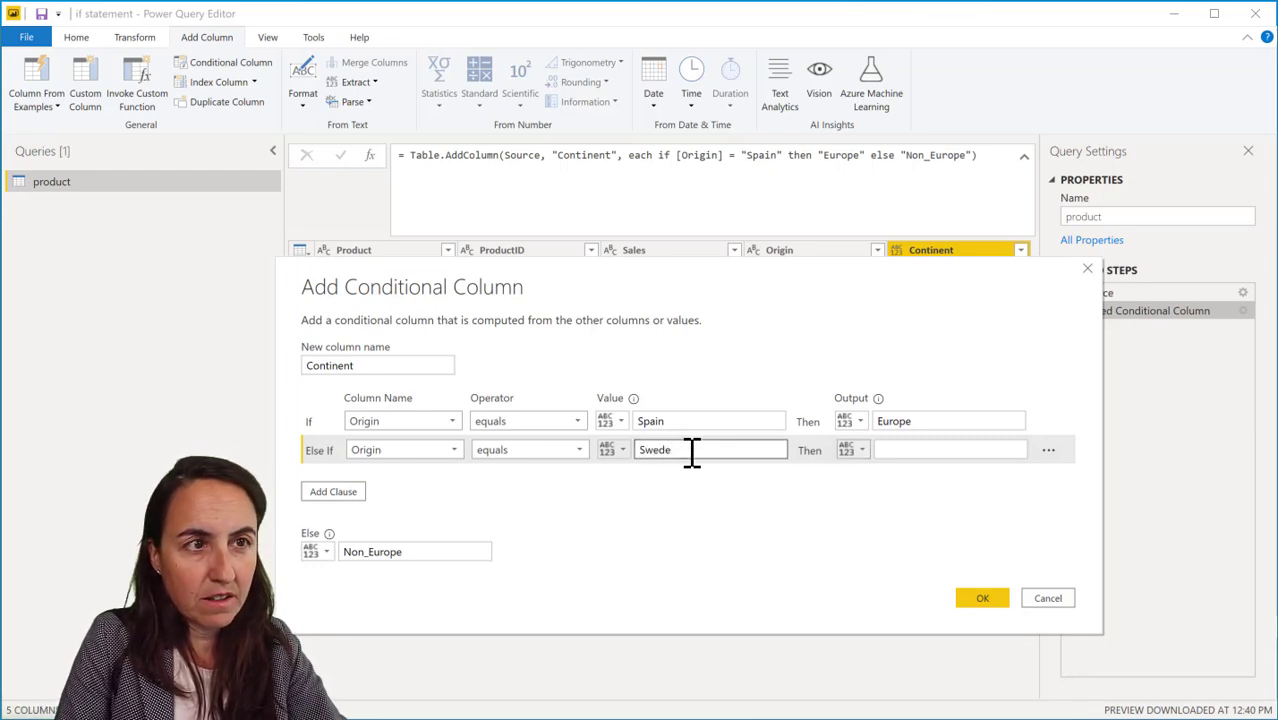
key(Return)
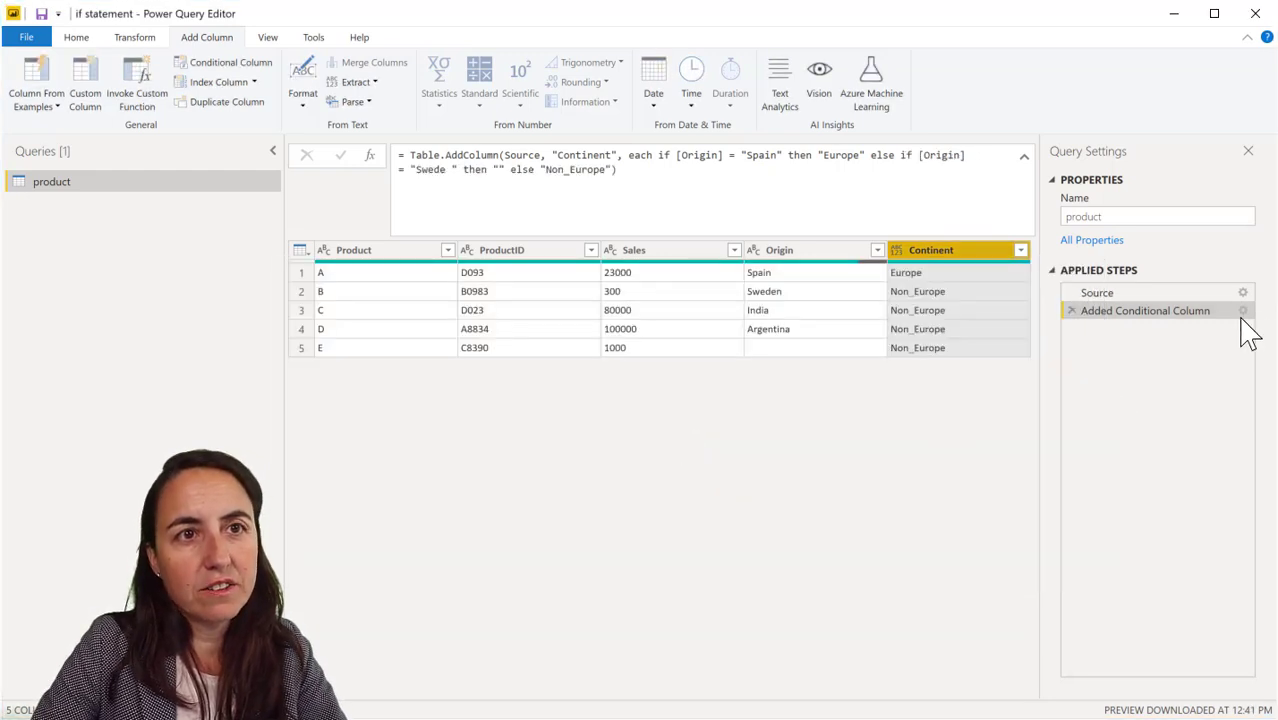
Correct the Else If clause's value to Sweden and set its output to Europe.
click(1243, 311)
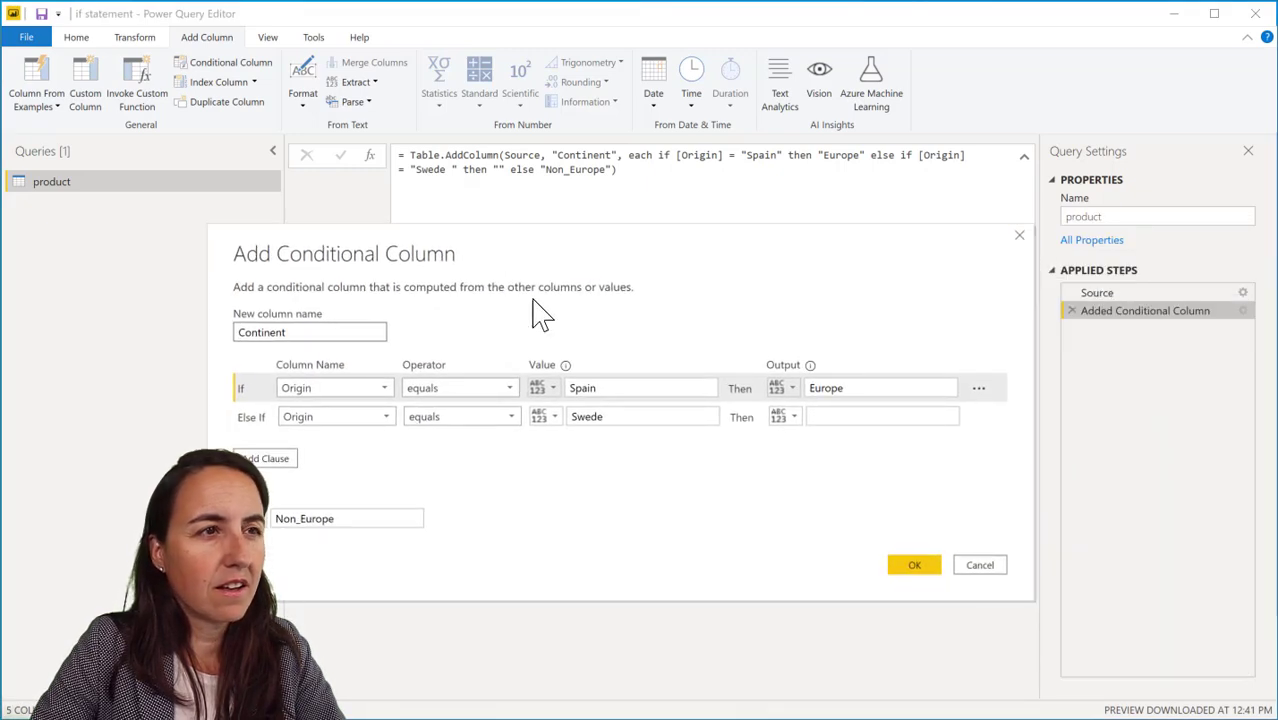
click(618, 417)
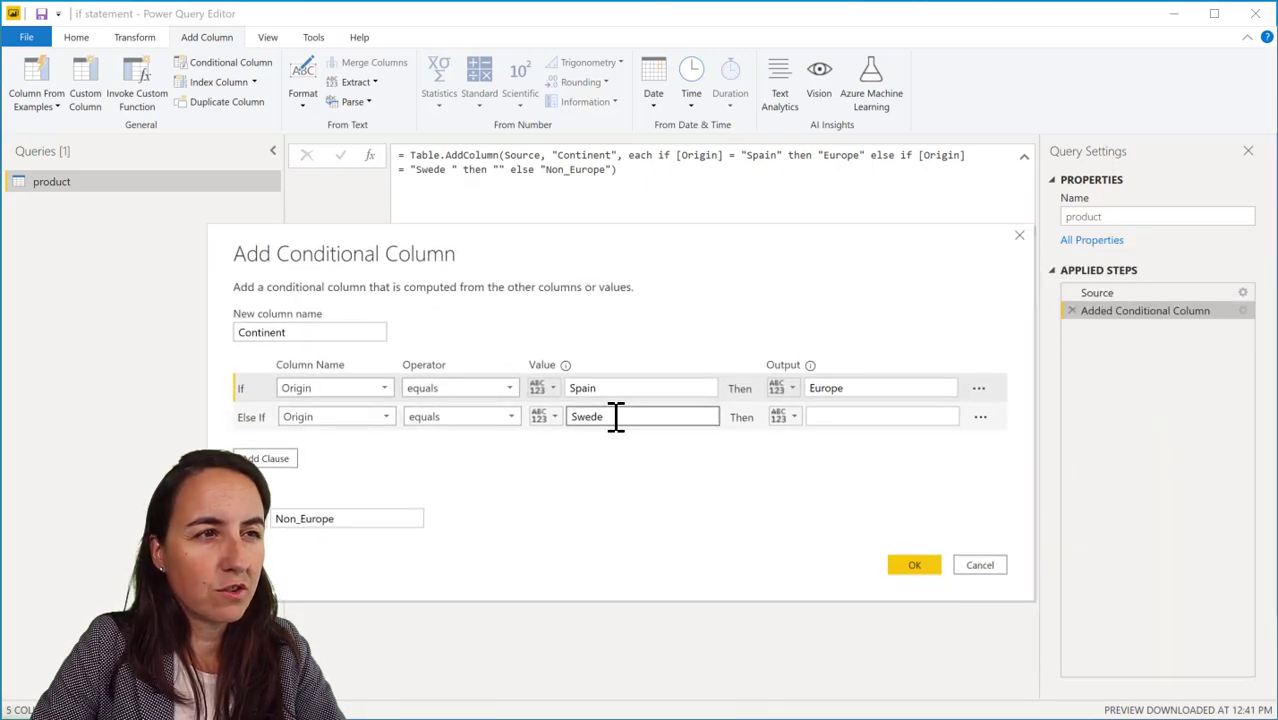
text(n)
key(Tab)
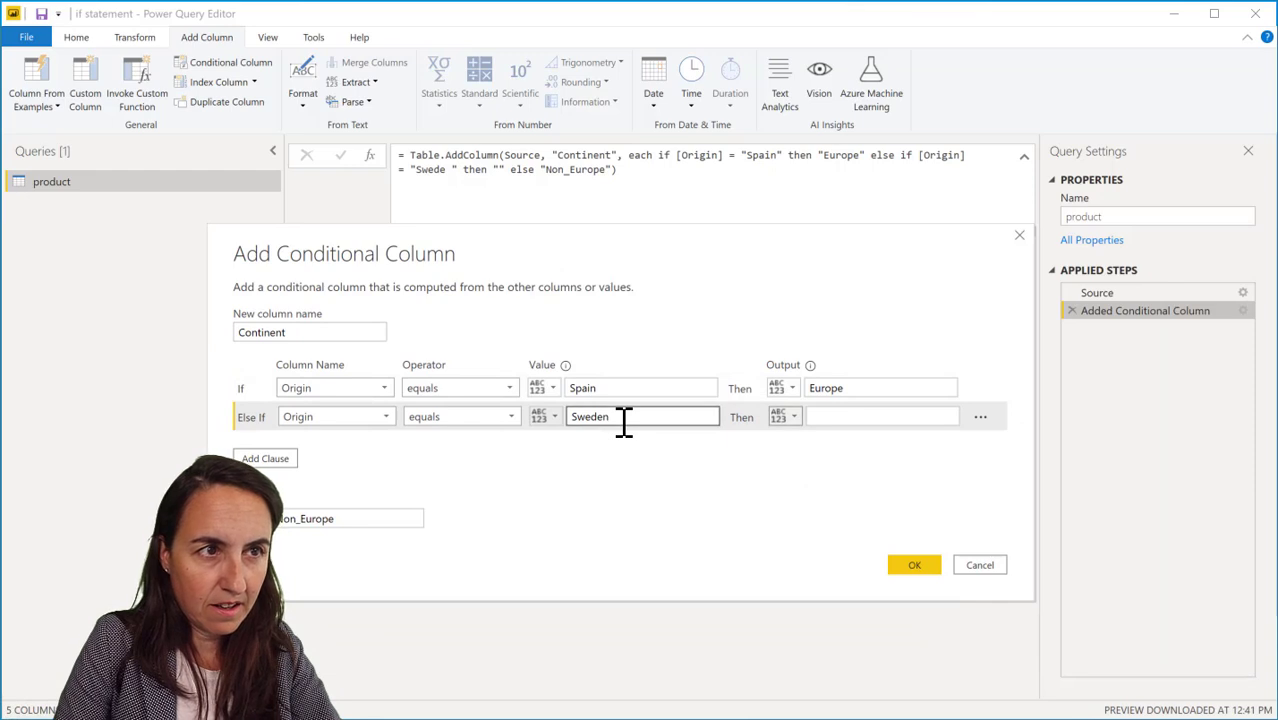
key(Tab)
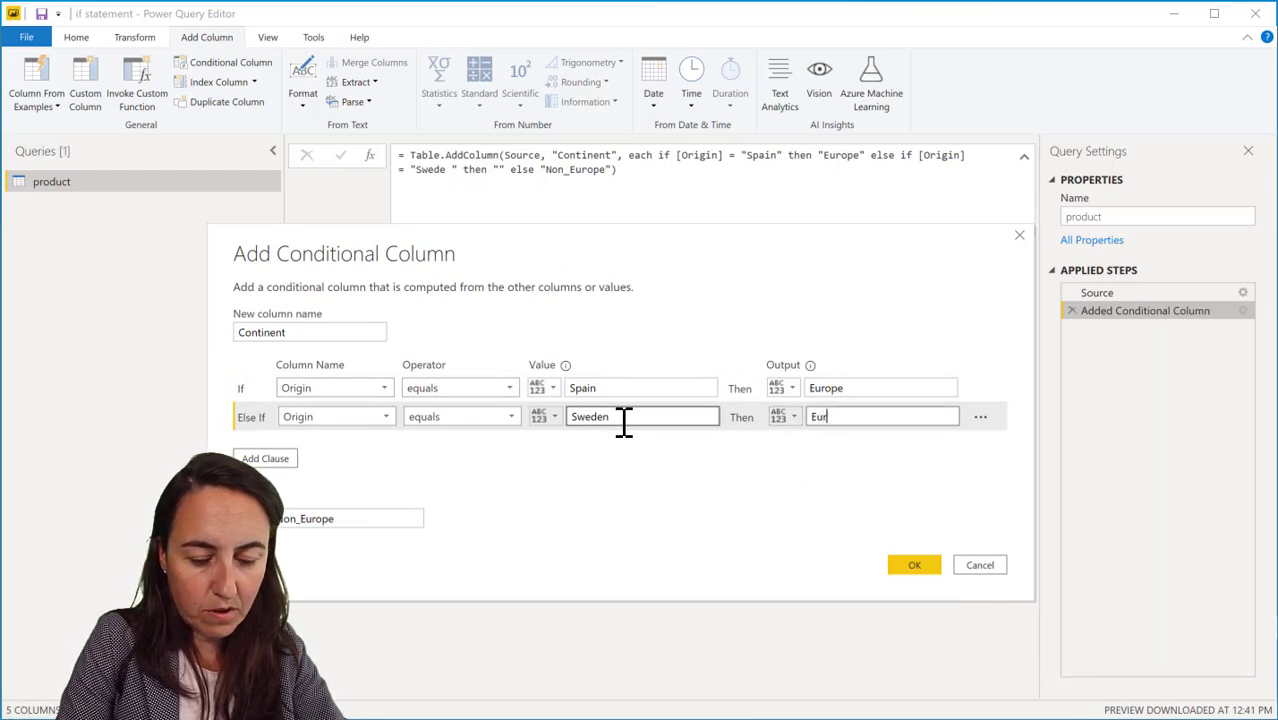
click(909, 567)
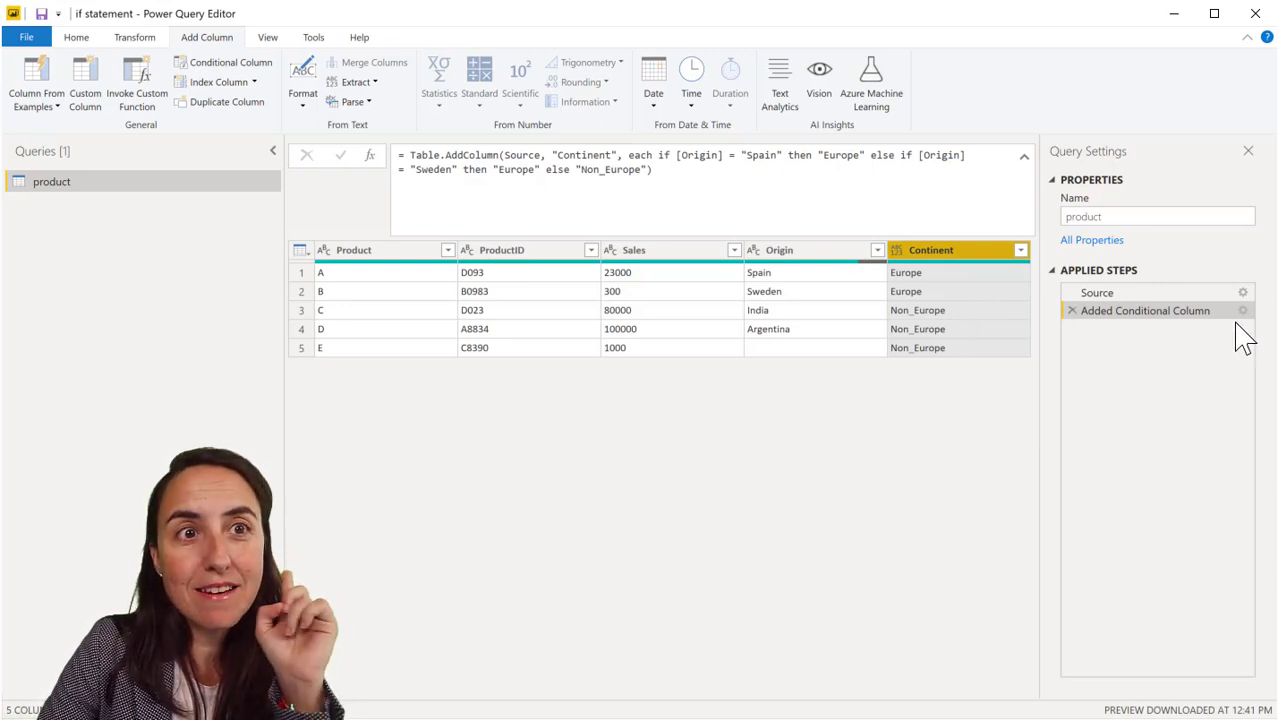
Delete the Else If clause for Sweden from the Continent conditional column.
click(1243, 311)
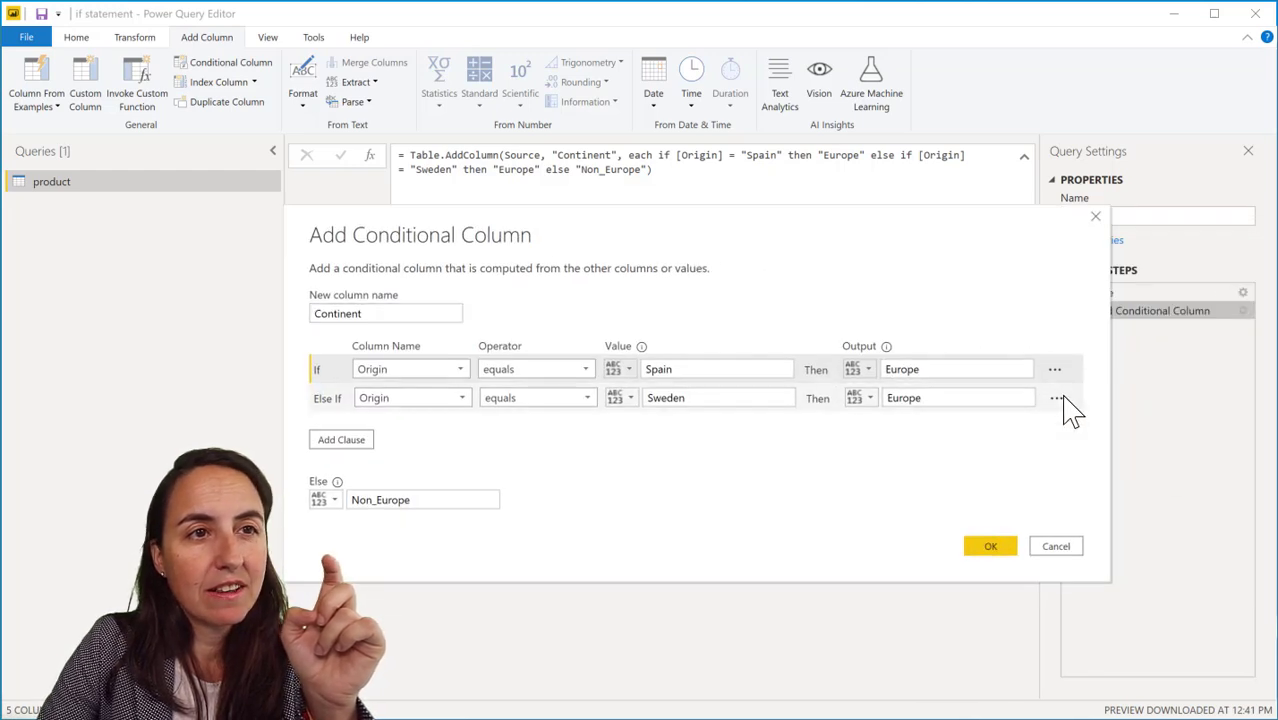
click(1056, 398)
click(1080, 416)
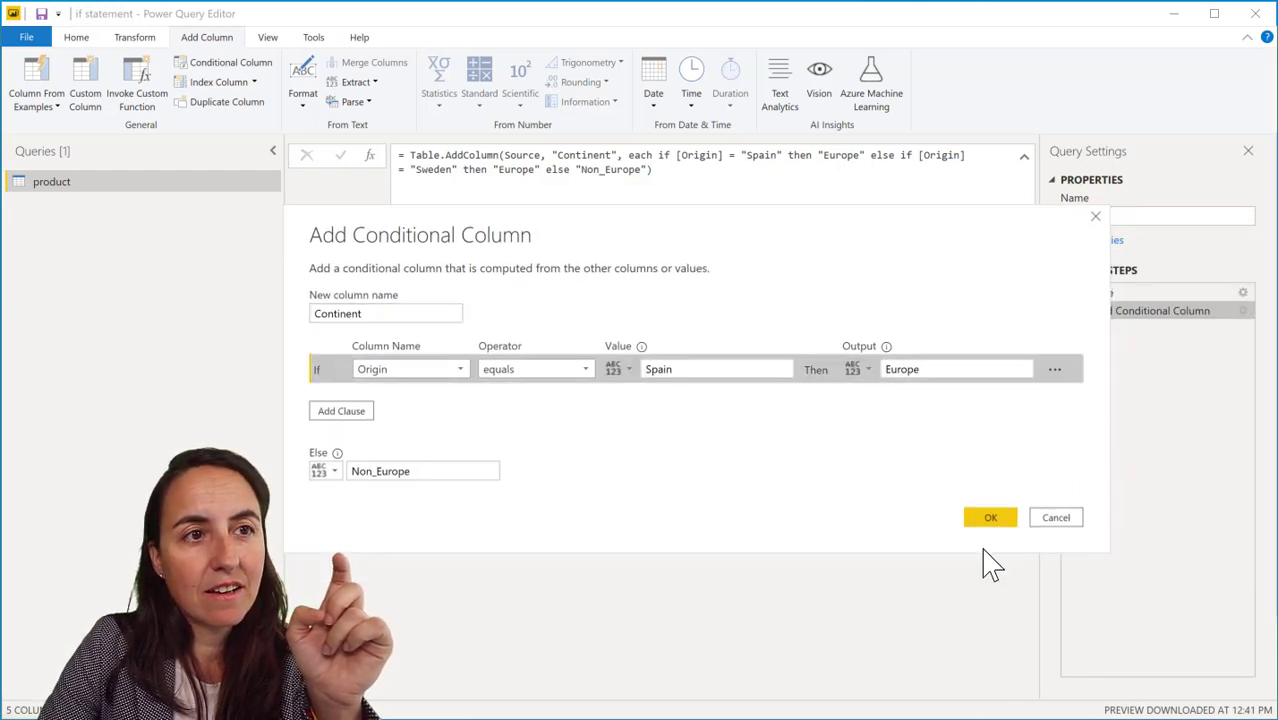
click(988, 546)
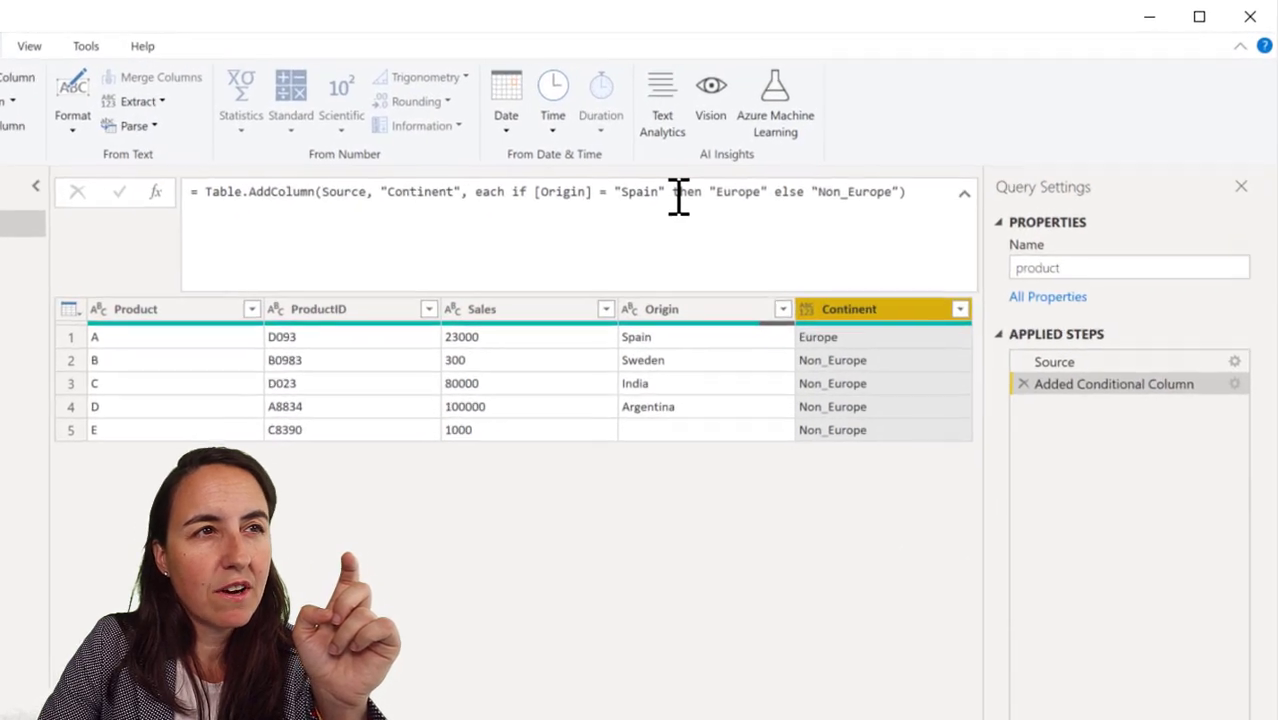
Extend the Continent formula's condition with or [Origin]= "Sweden", and view the column's formula in its step settings.
click(787, 155)
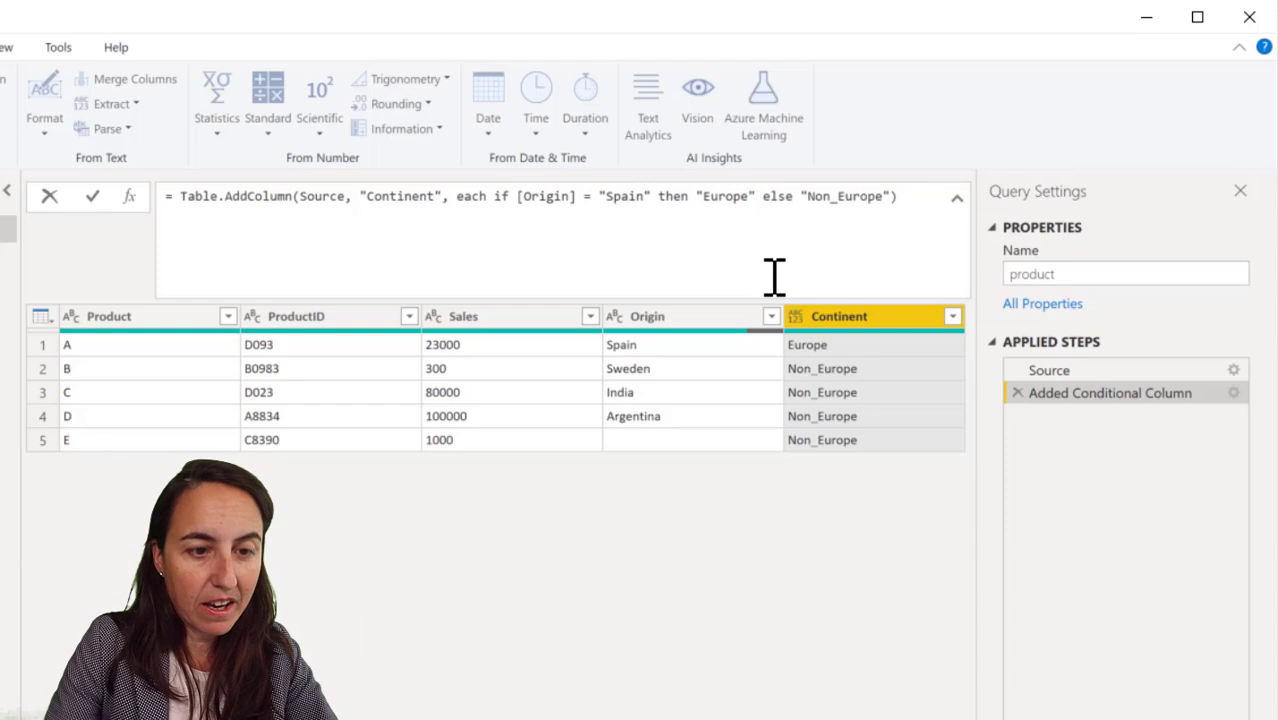
text(or)
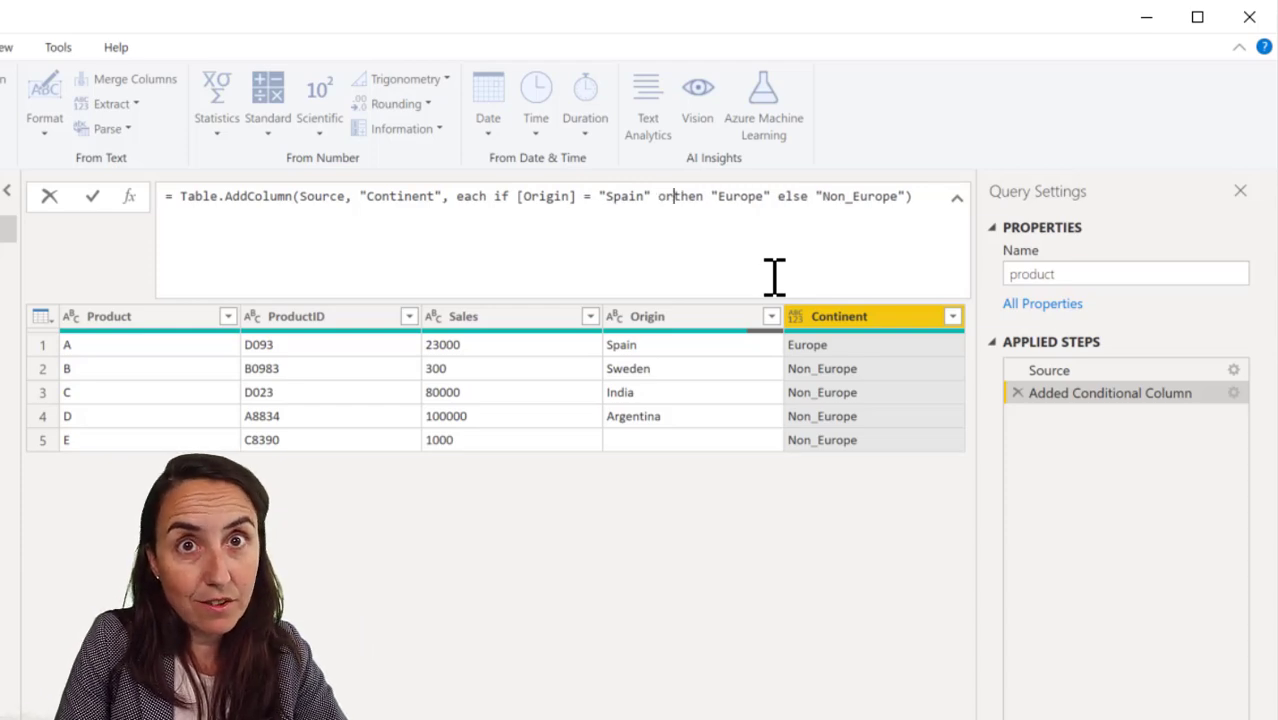
text( [)
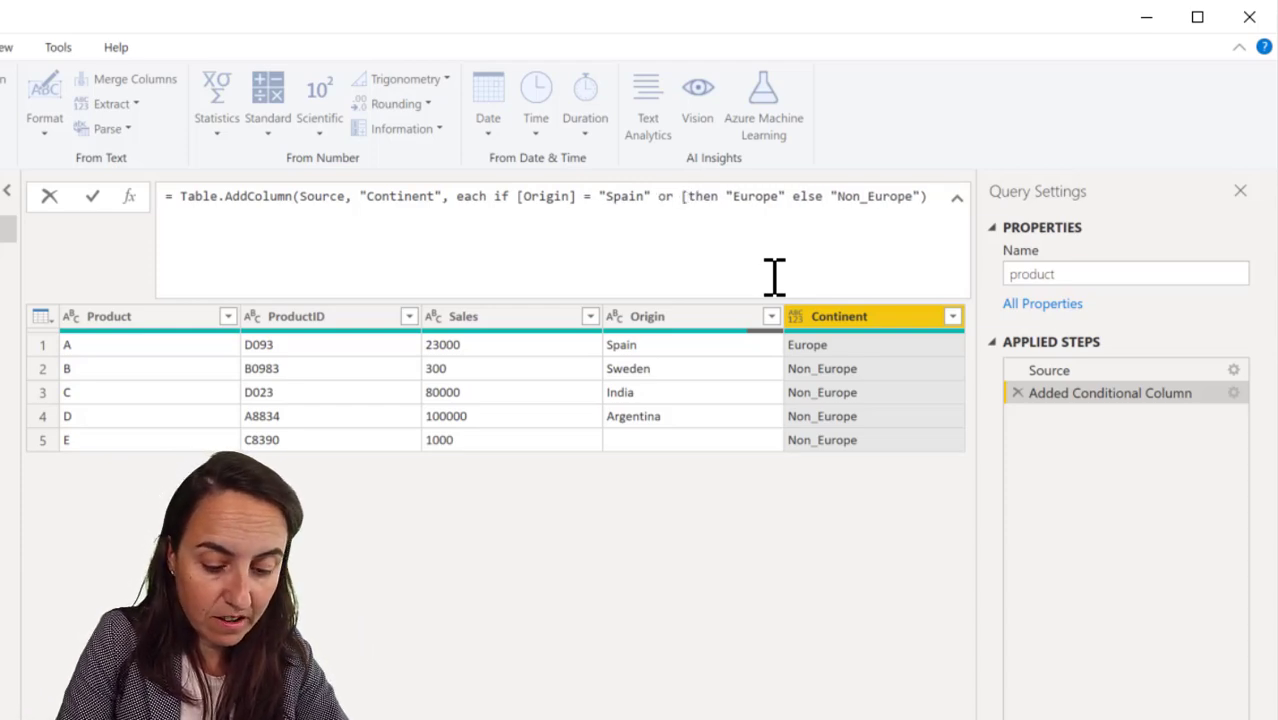
text(Origin)
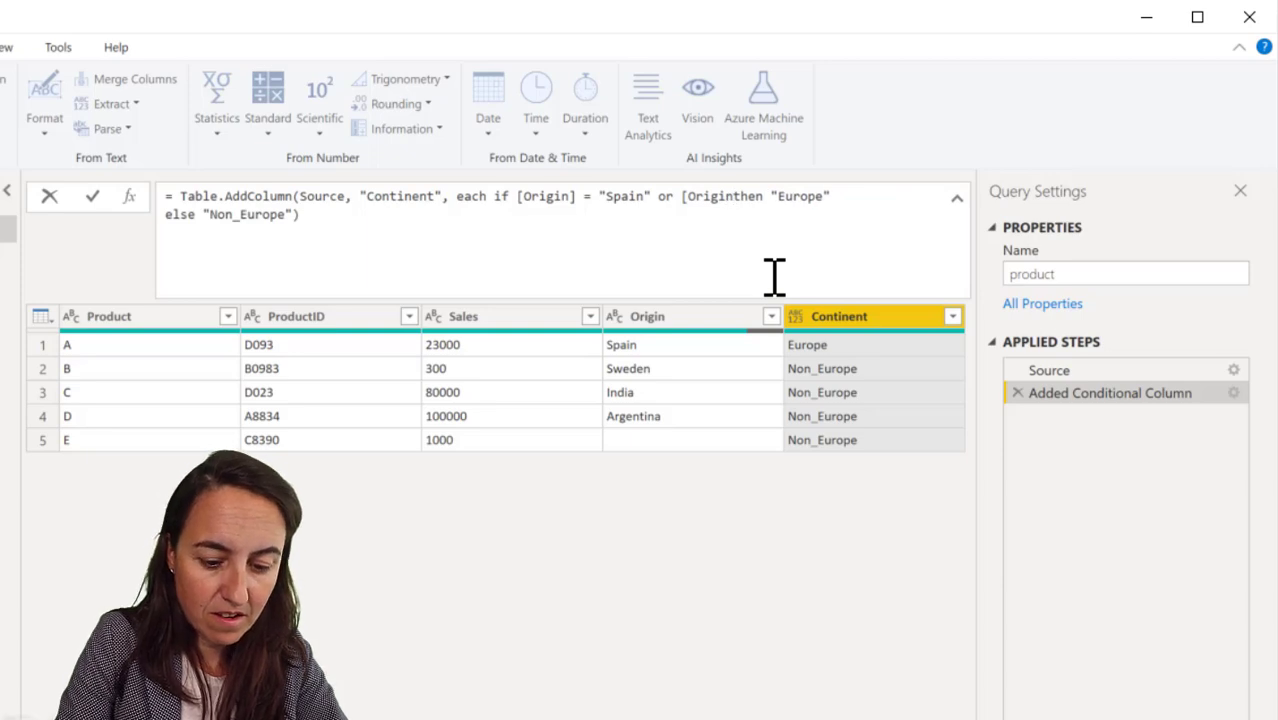
text(]= "S)
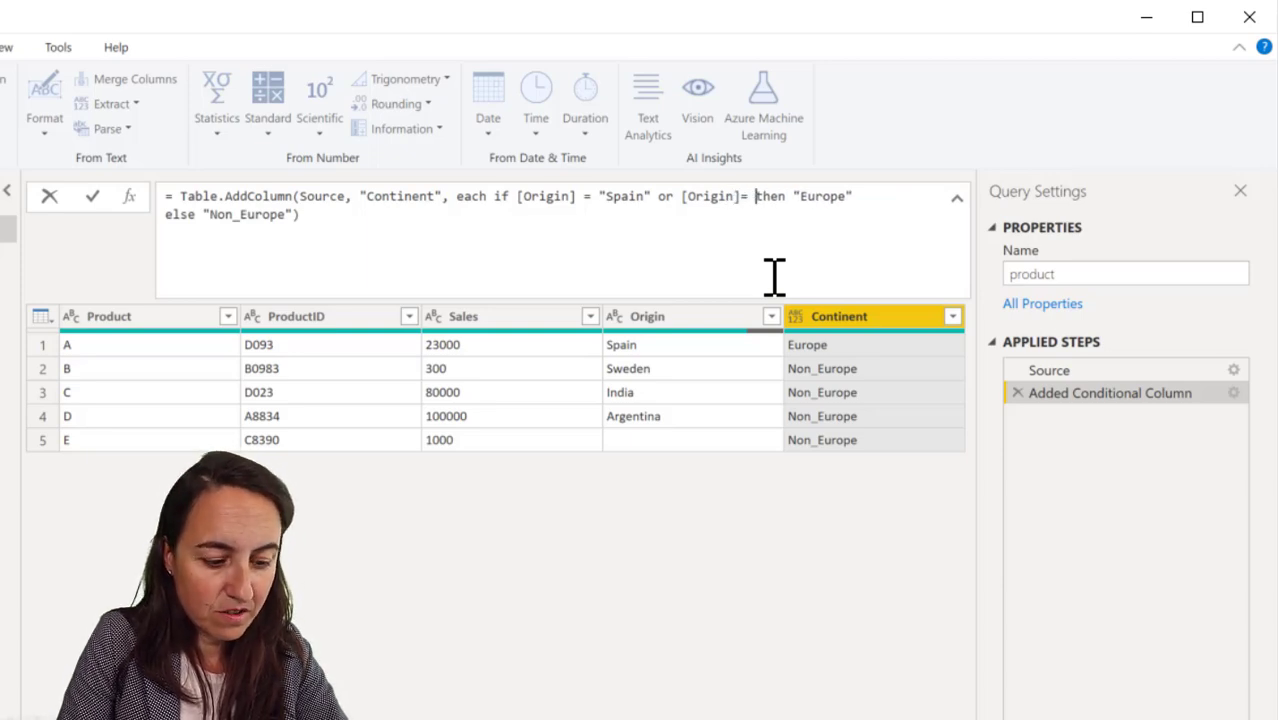
text(weden")
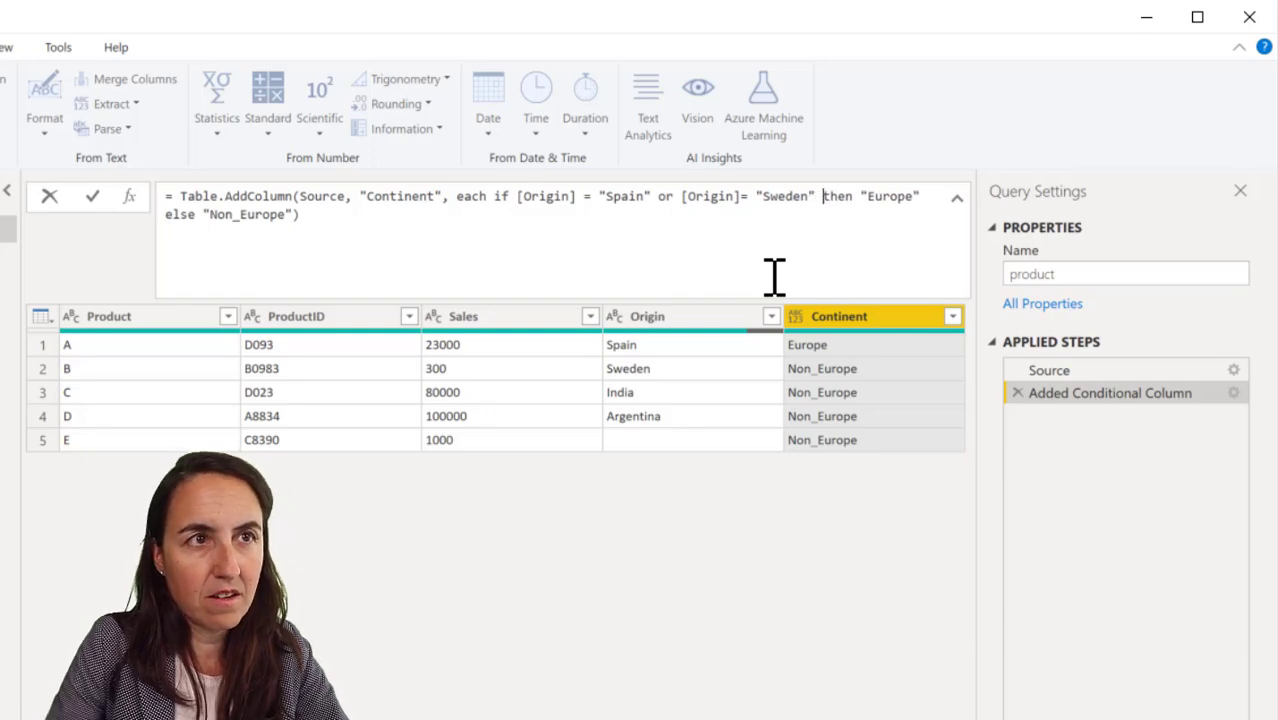
key(Return)
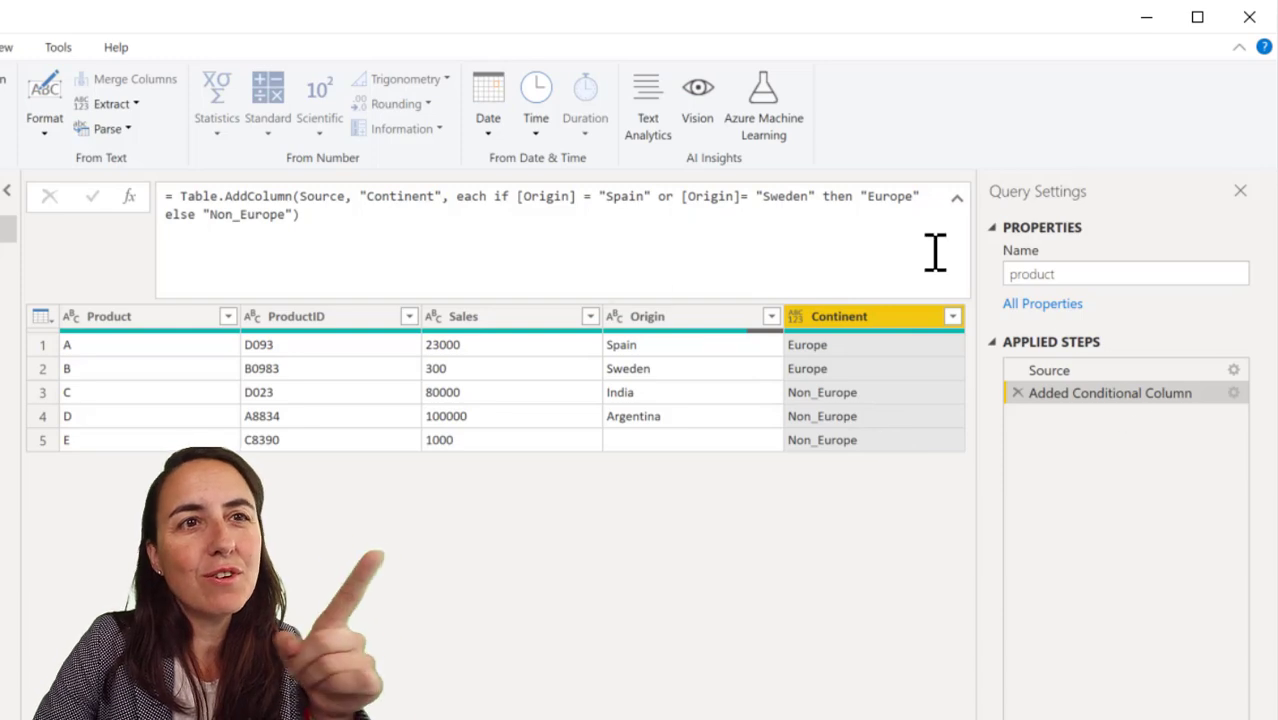
click(1234, 393)
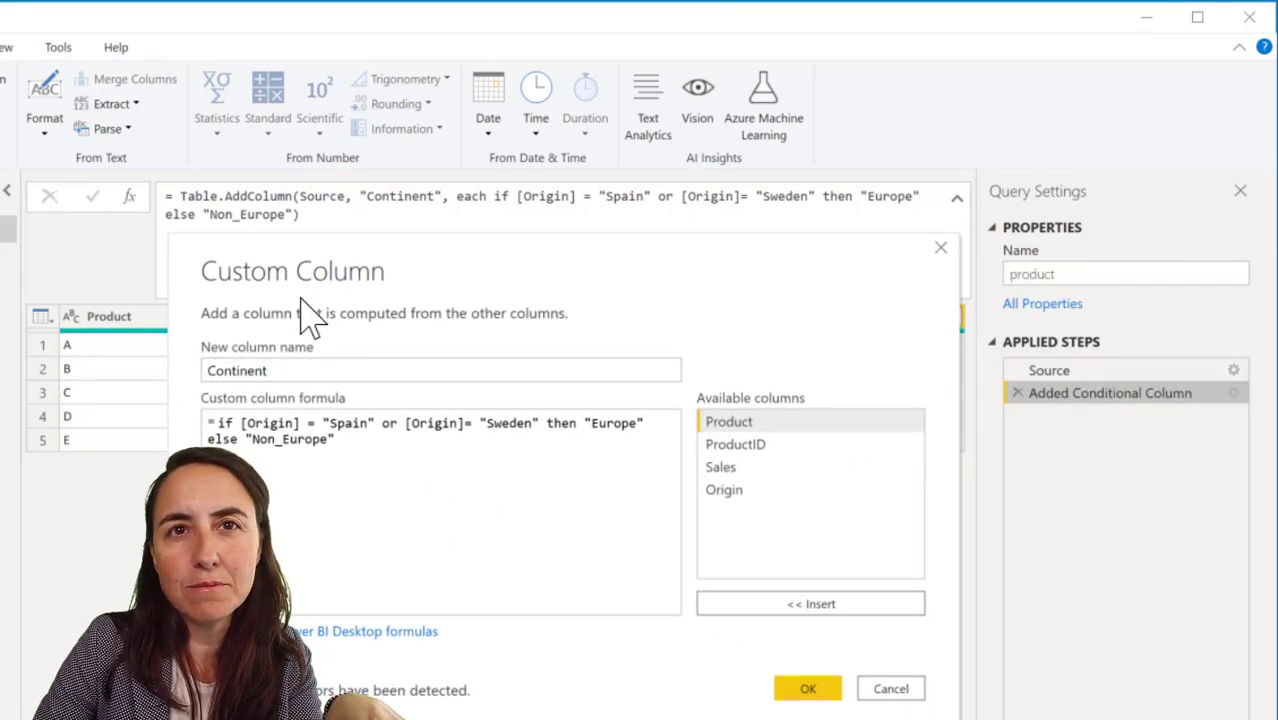
click(900, 690)
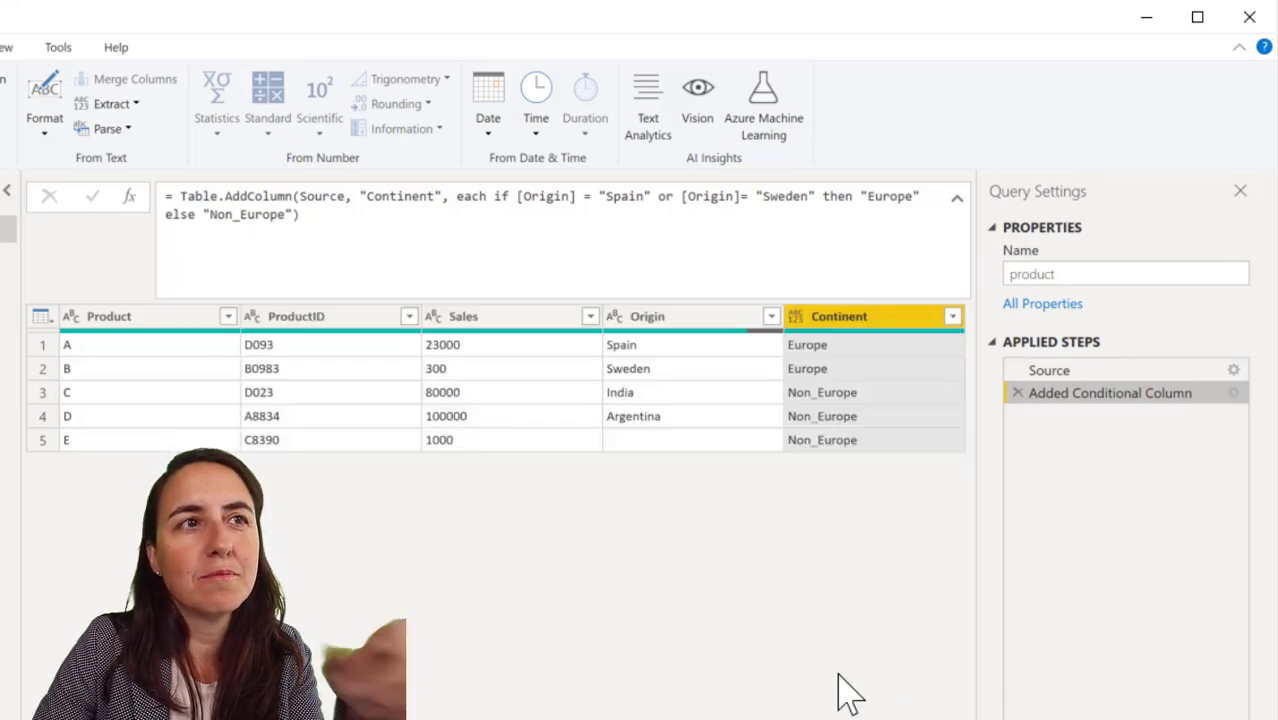
Replace the or operator between the two Origin conditions in the Continent formula with and.
click(666, 208)
double_click(660, 196)
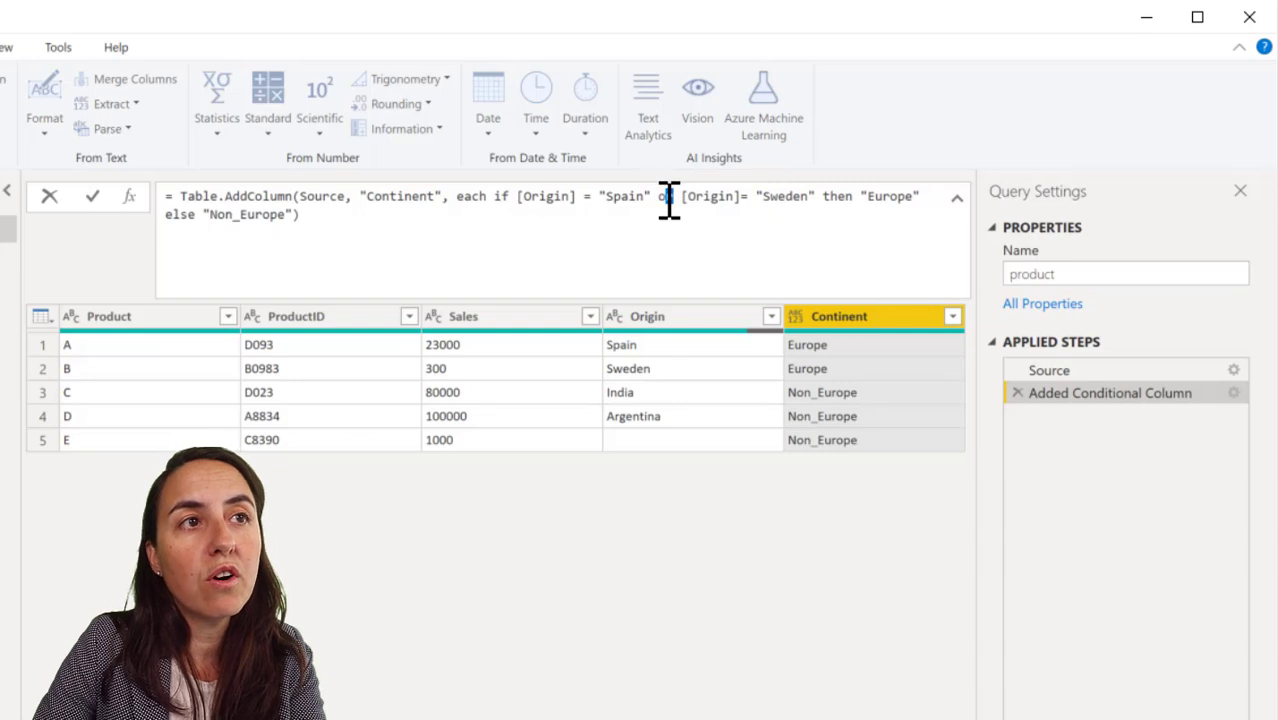
text(nd)
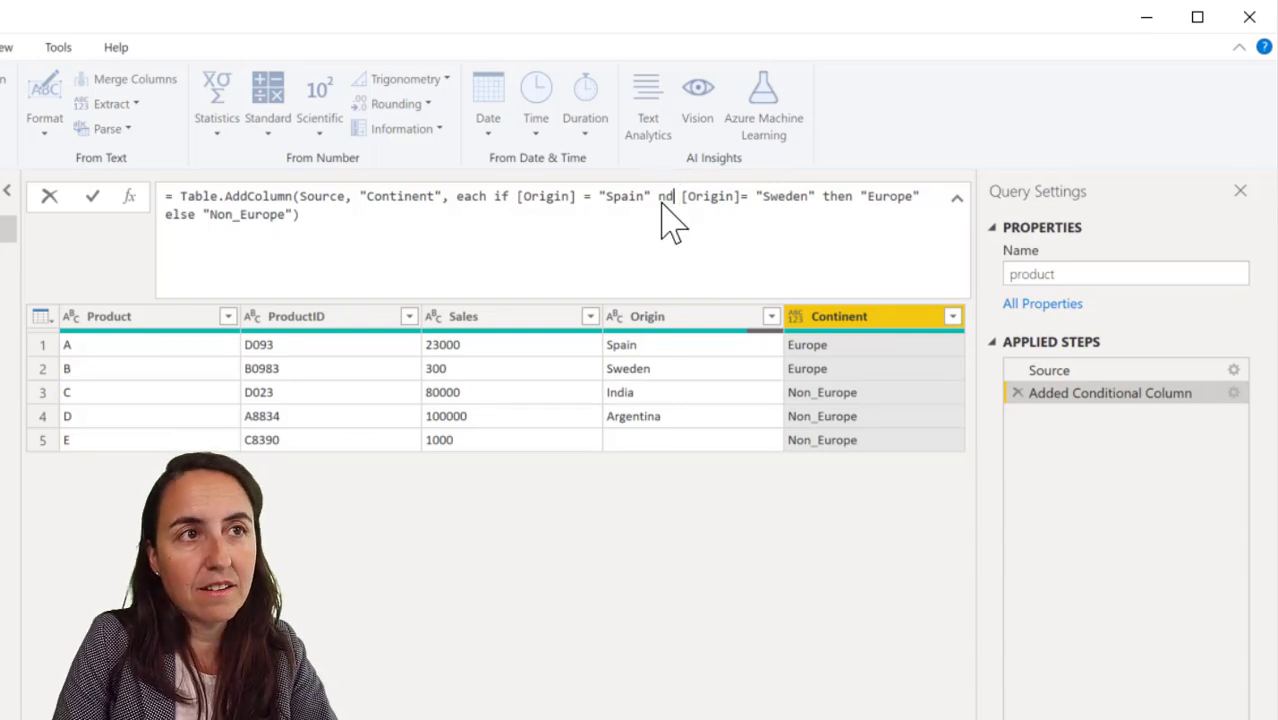
key(Return)
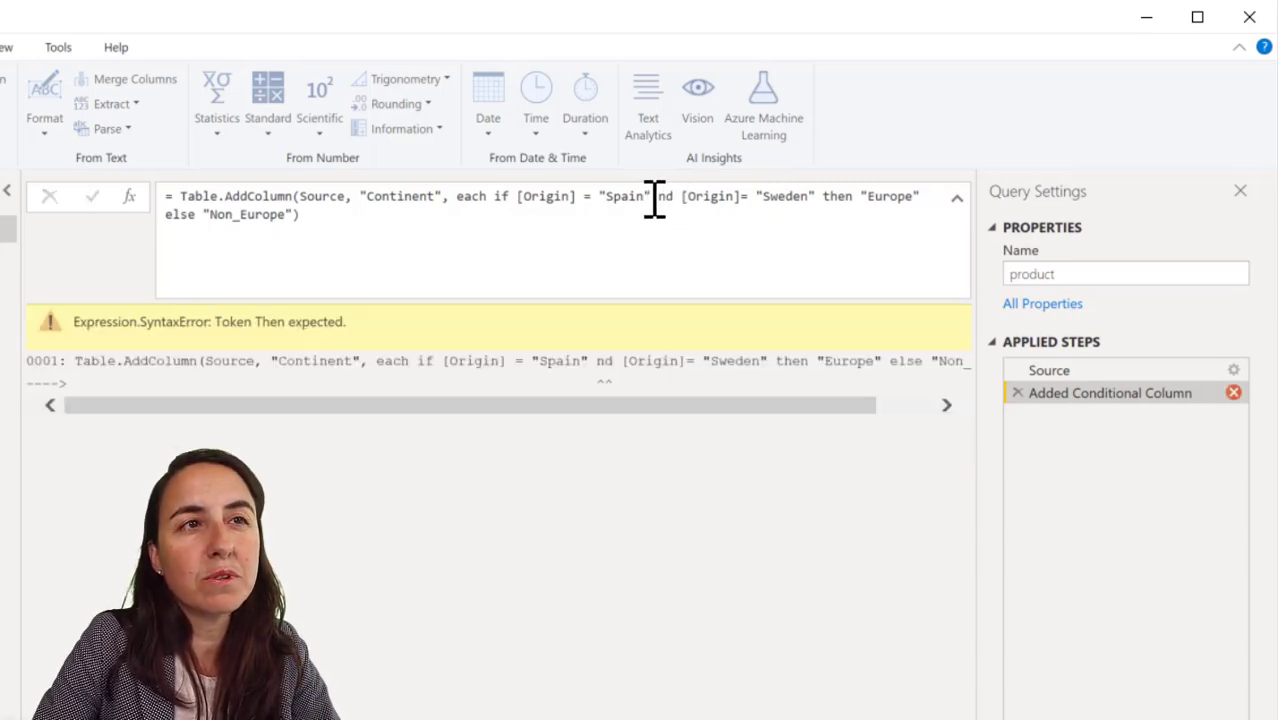
click(658, 196)
text(a)
key(Return)
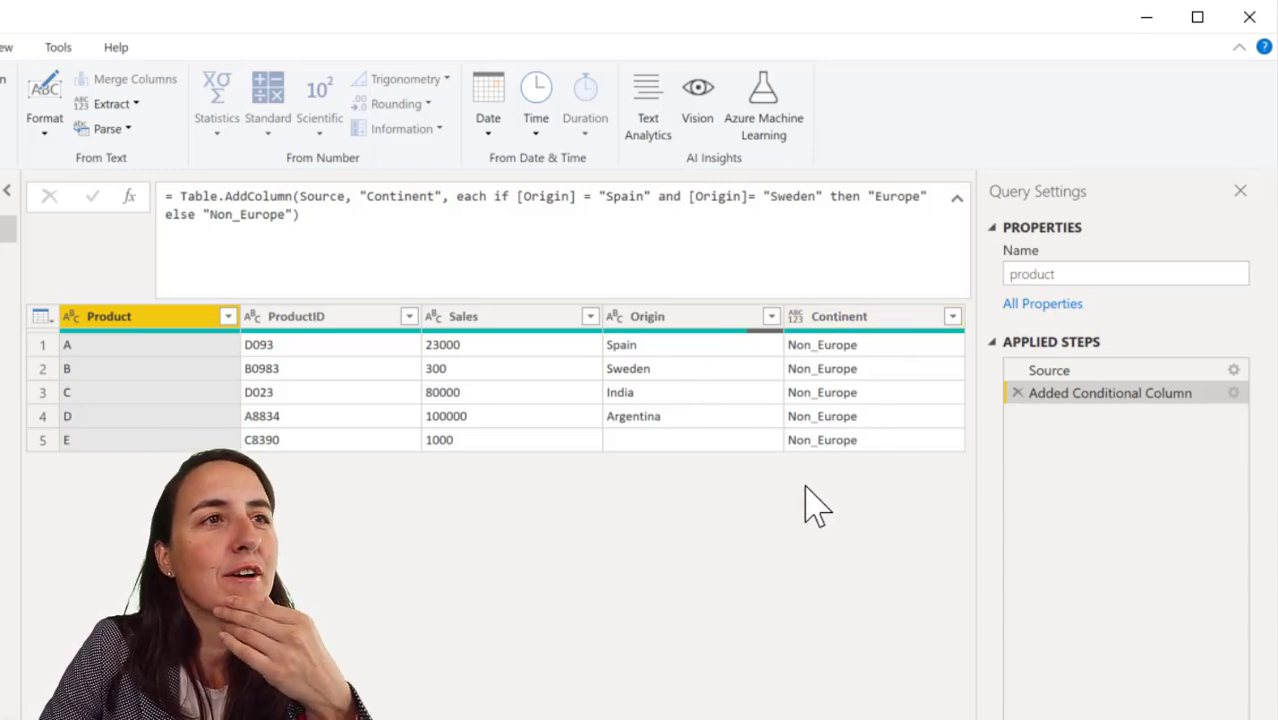
Change the second condition in the Continent formula to [Product]= "A".
double_click(668, 197)
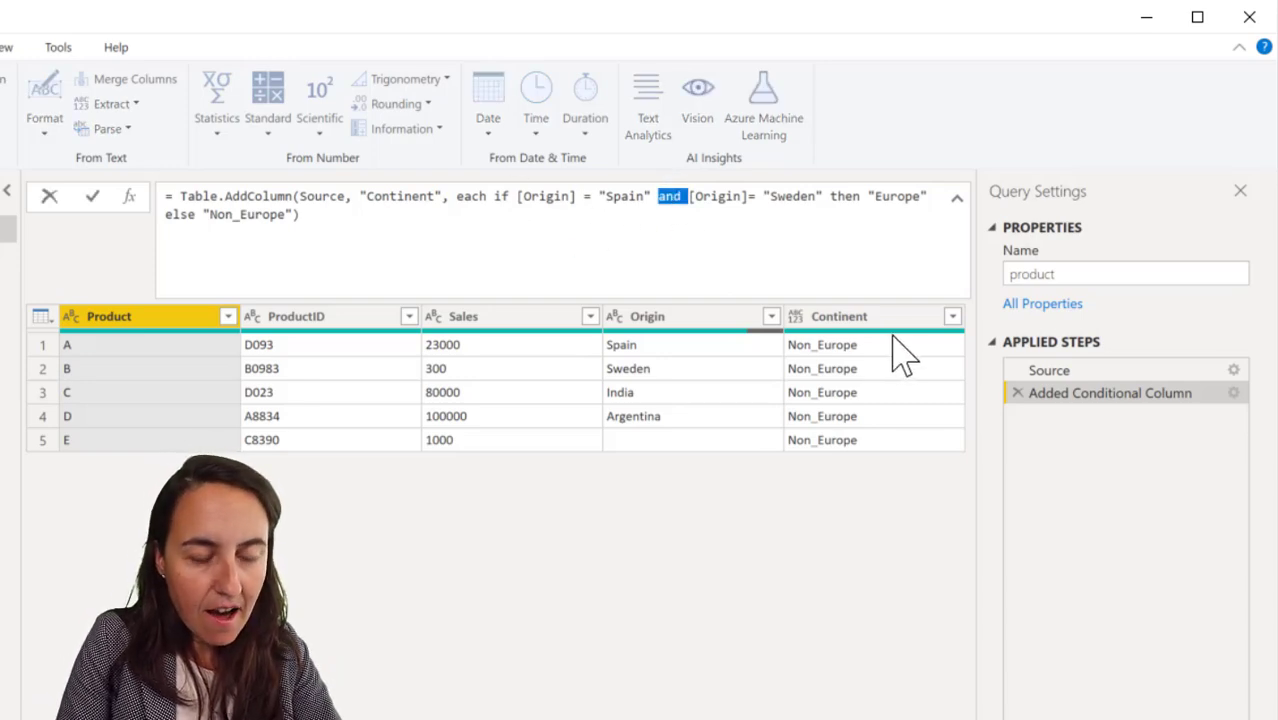
click(727, 199)
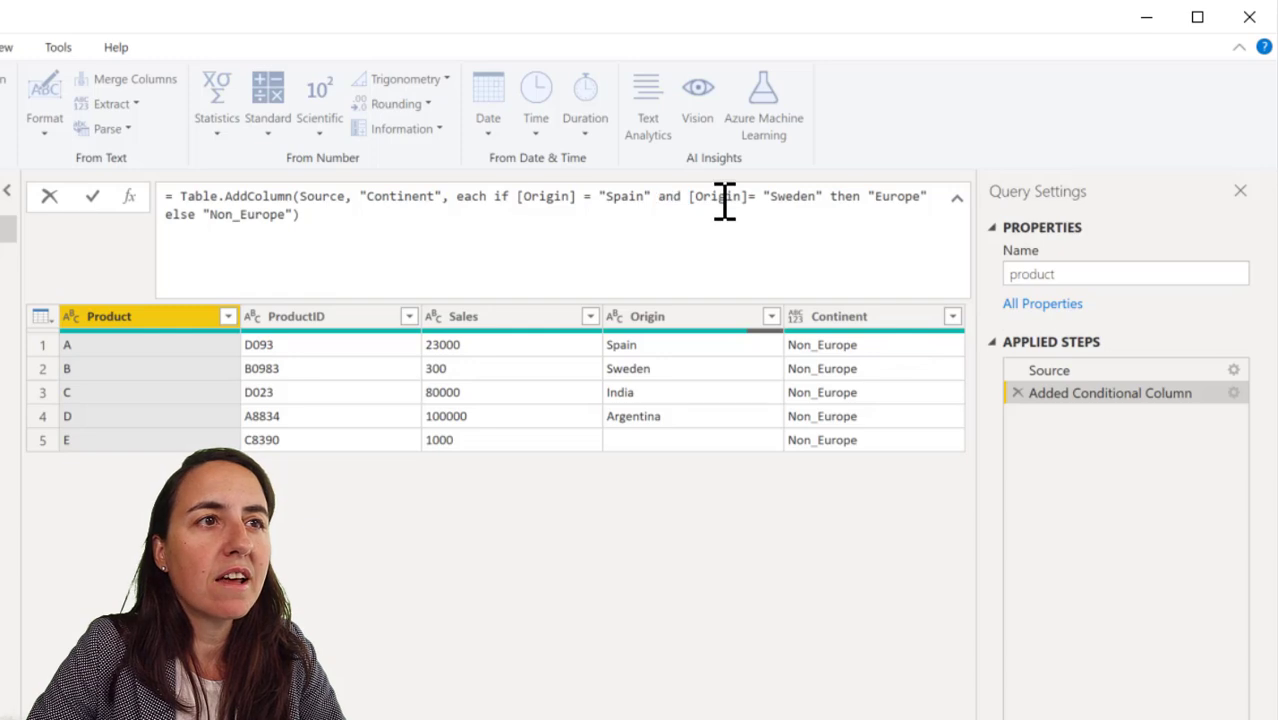
double_click(727, 199)
text(Product)
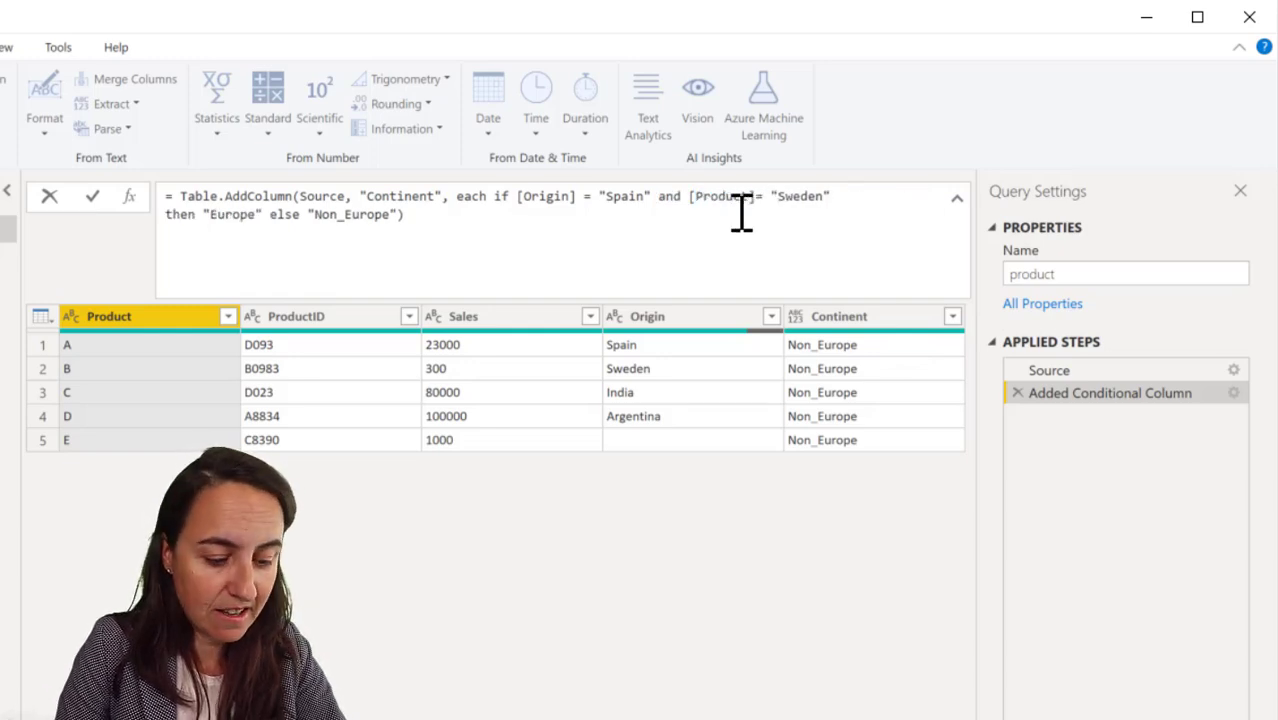
key(Delete)
key(Delete)
key(Delete)
key(Delete)
key(Delete)
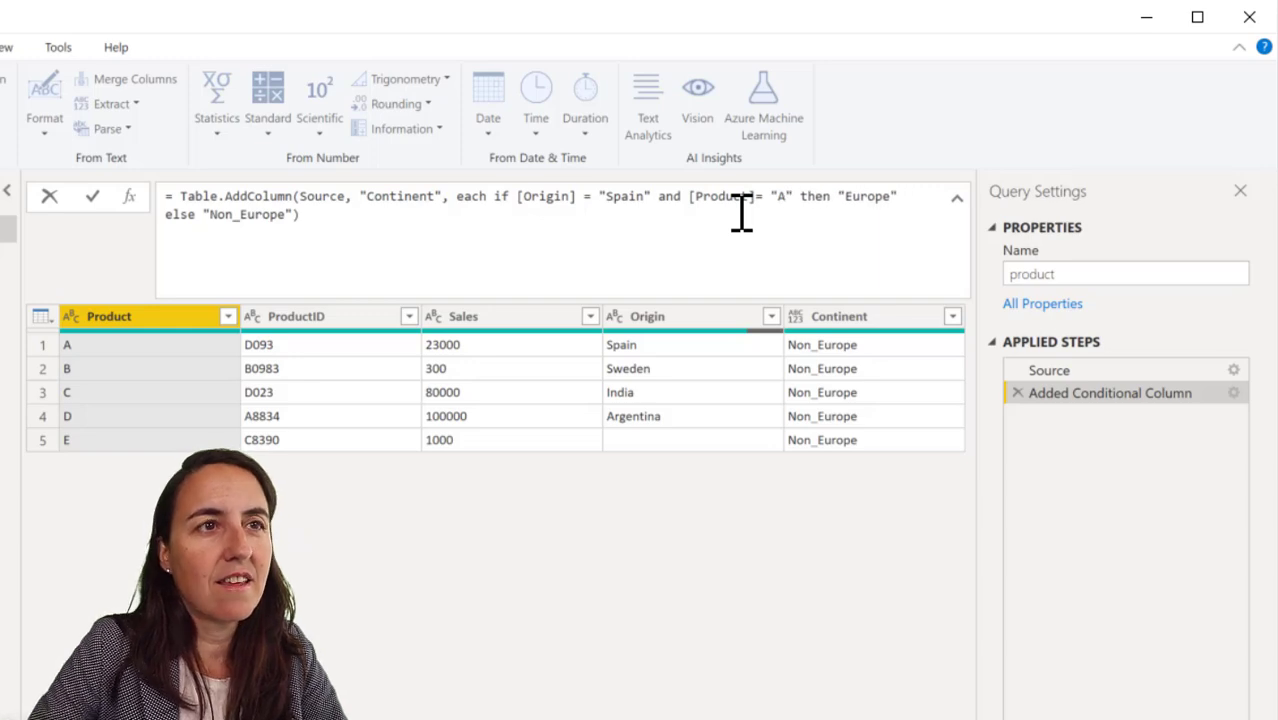
key(Return)
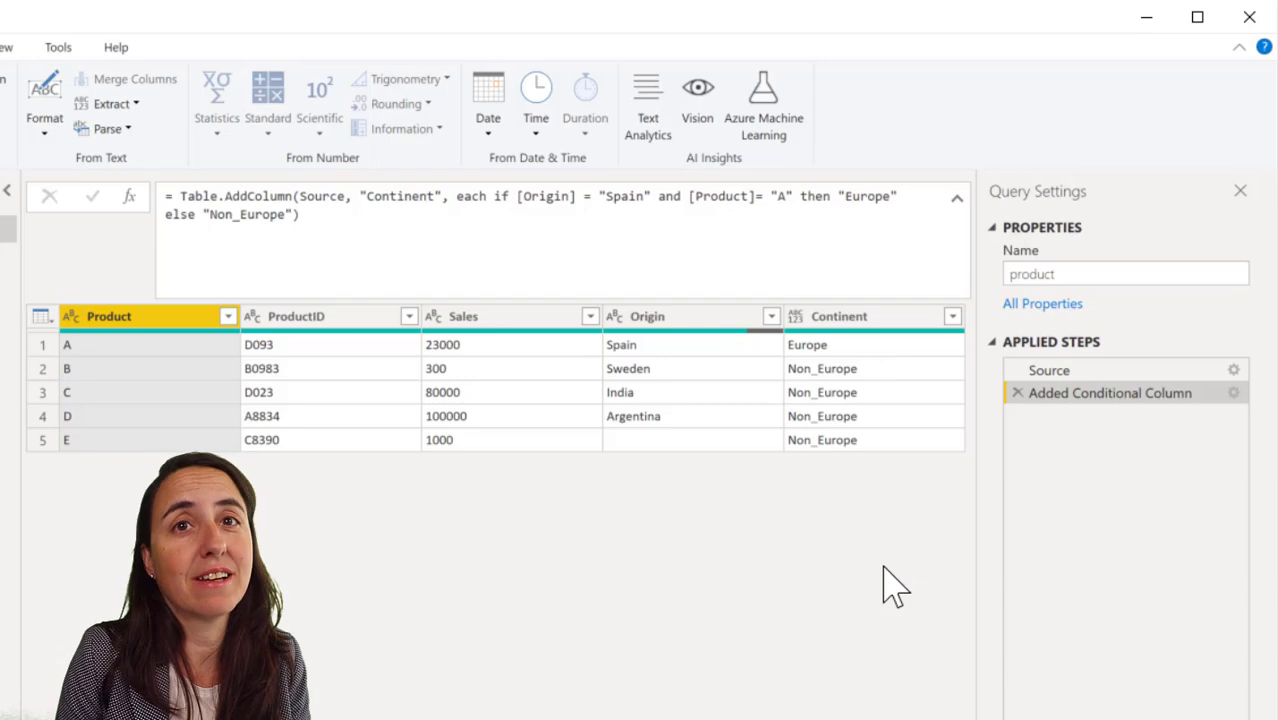
Change the Product comparison in the Continent formula to the not-equal operator <>.
click(757, 198)
key(Delete)
text(<>)
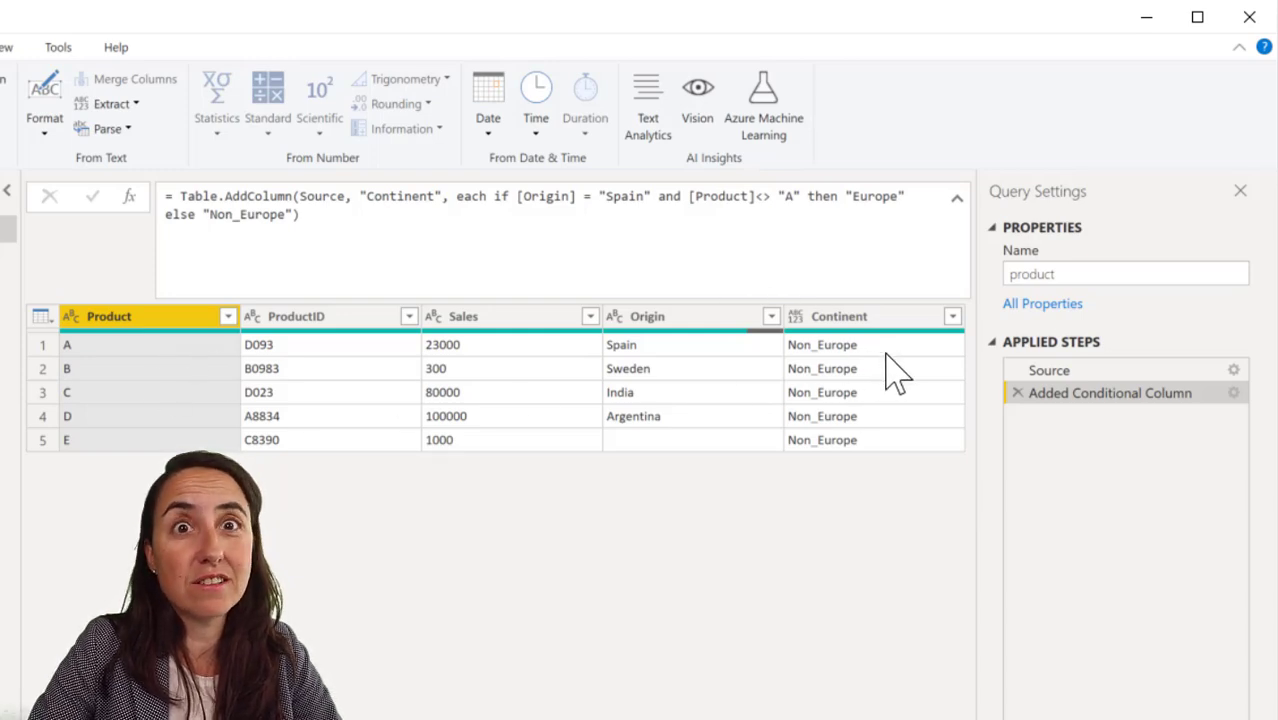
Rewrite the Product condition as not [Product]= "A" and inspect the first row's Continent value.
click(766, 198)
key(BackSpace)
key(BackSpace)
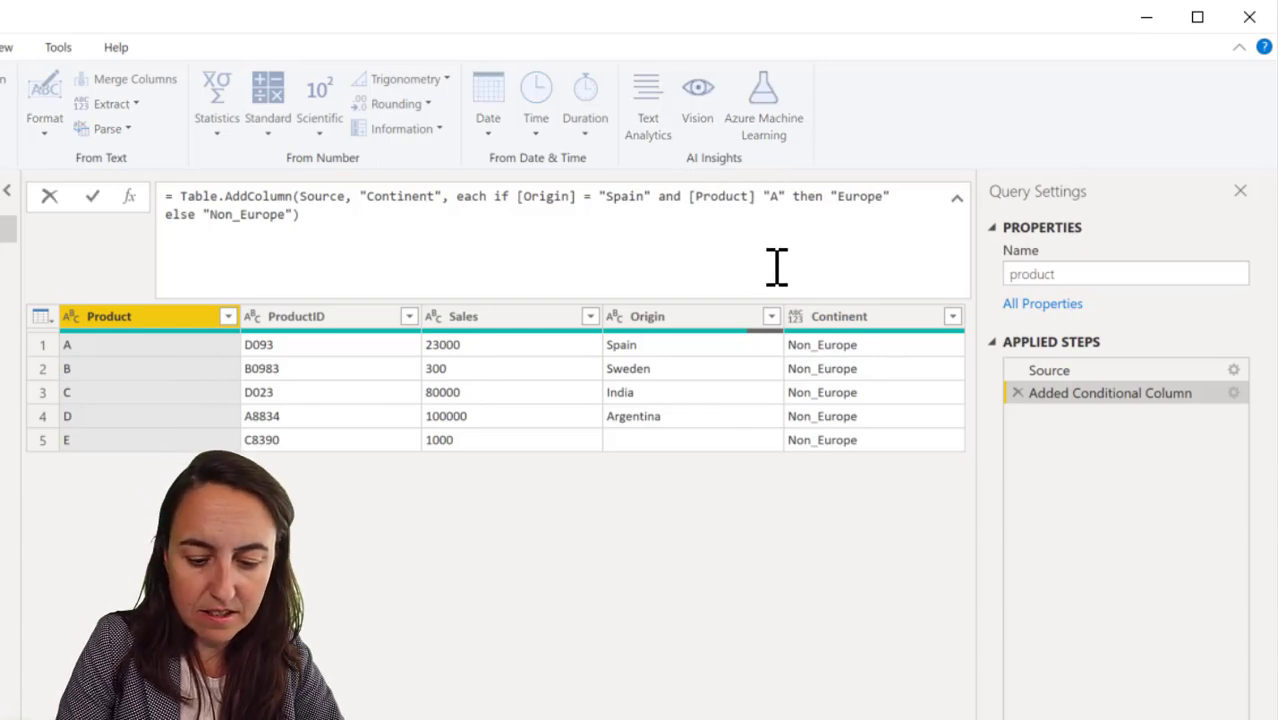
text(=)
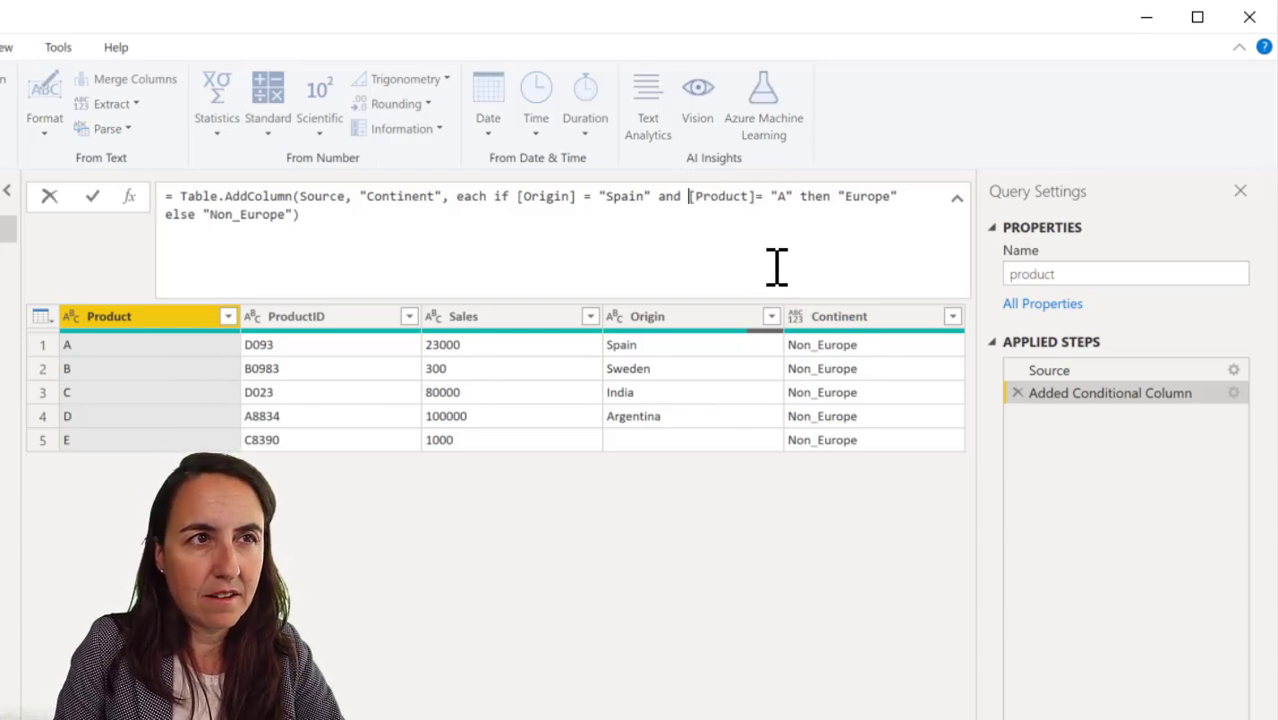
text( not)
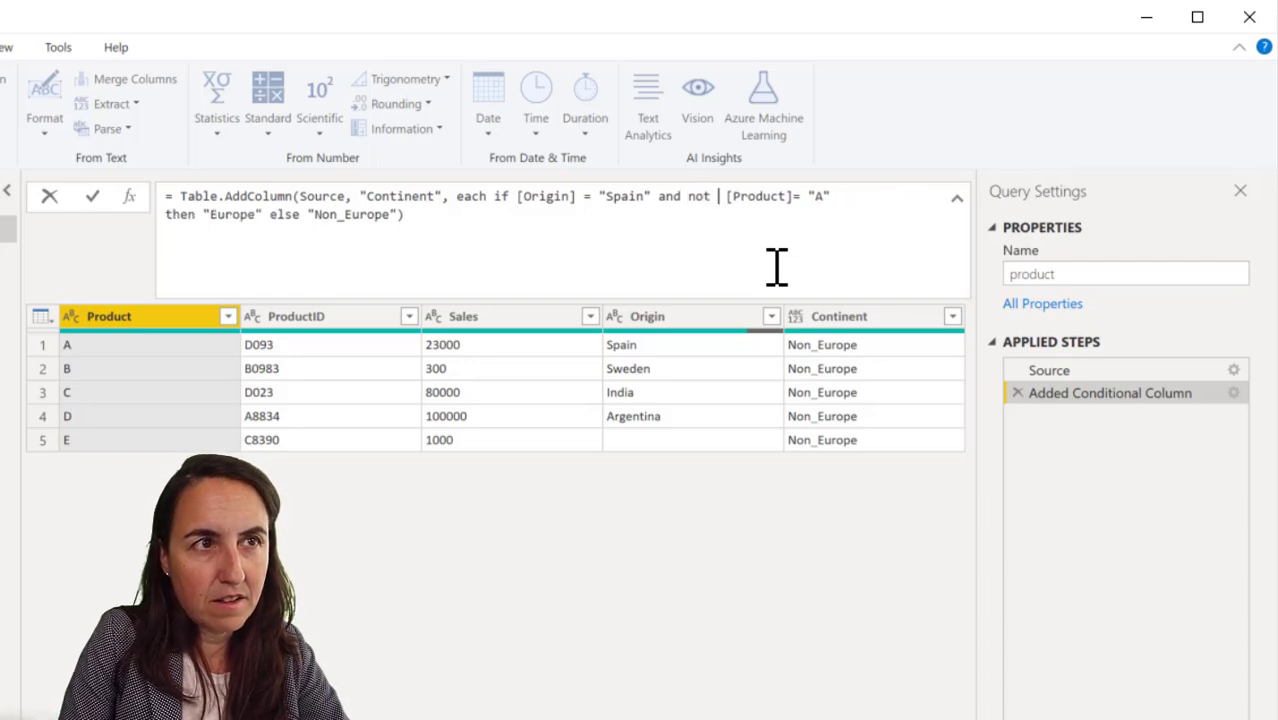
key(Return)
click(877, 348)
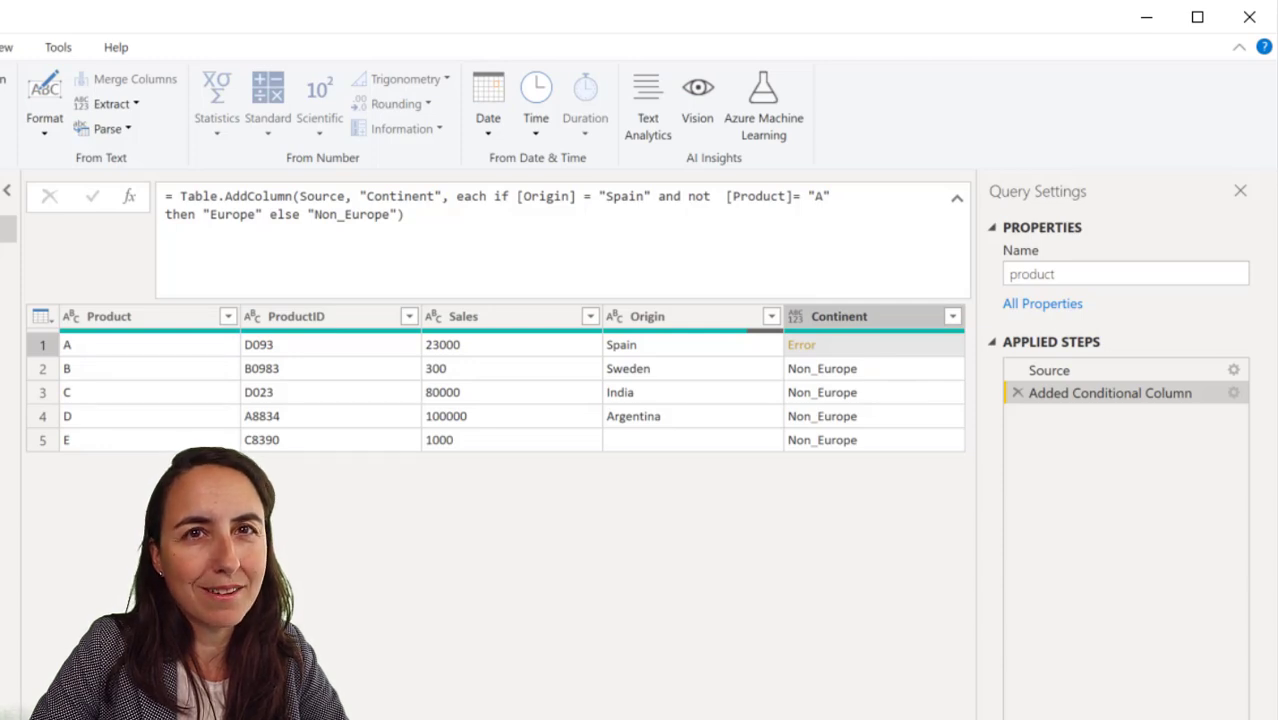
double_click(698, 196)
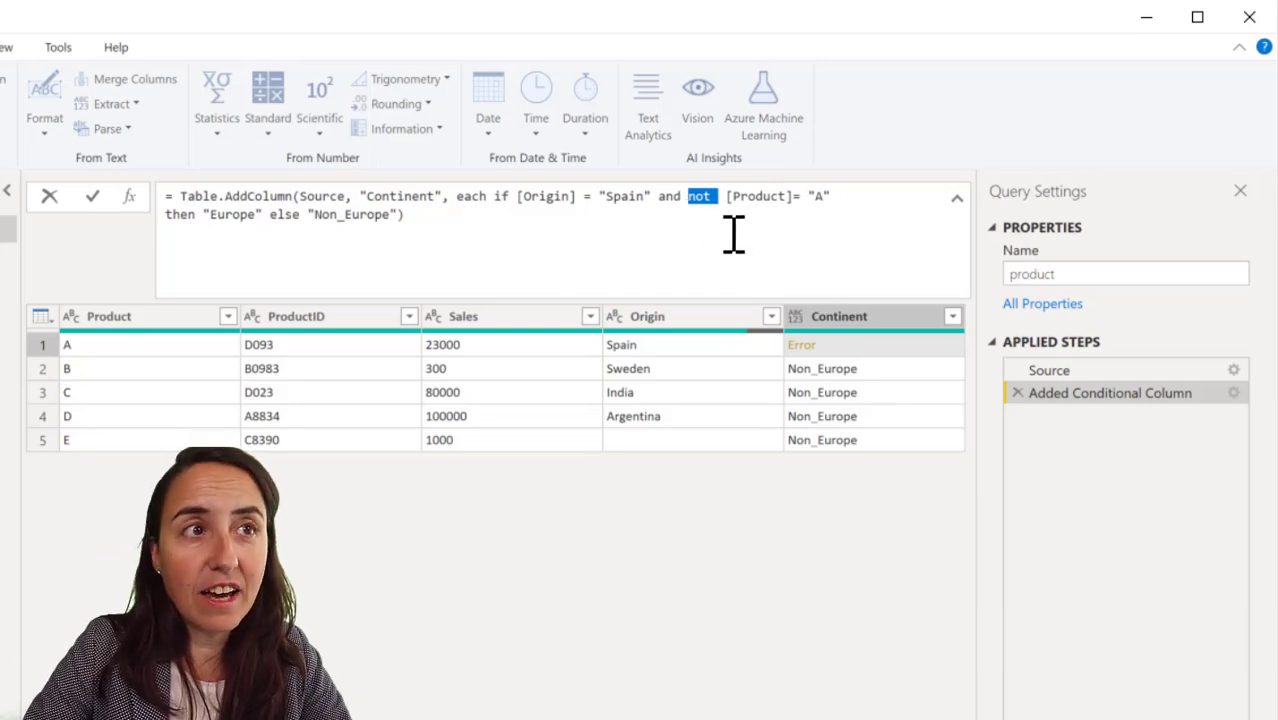
click(893, 236)
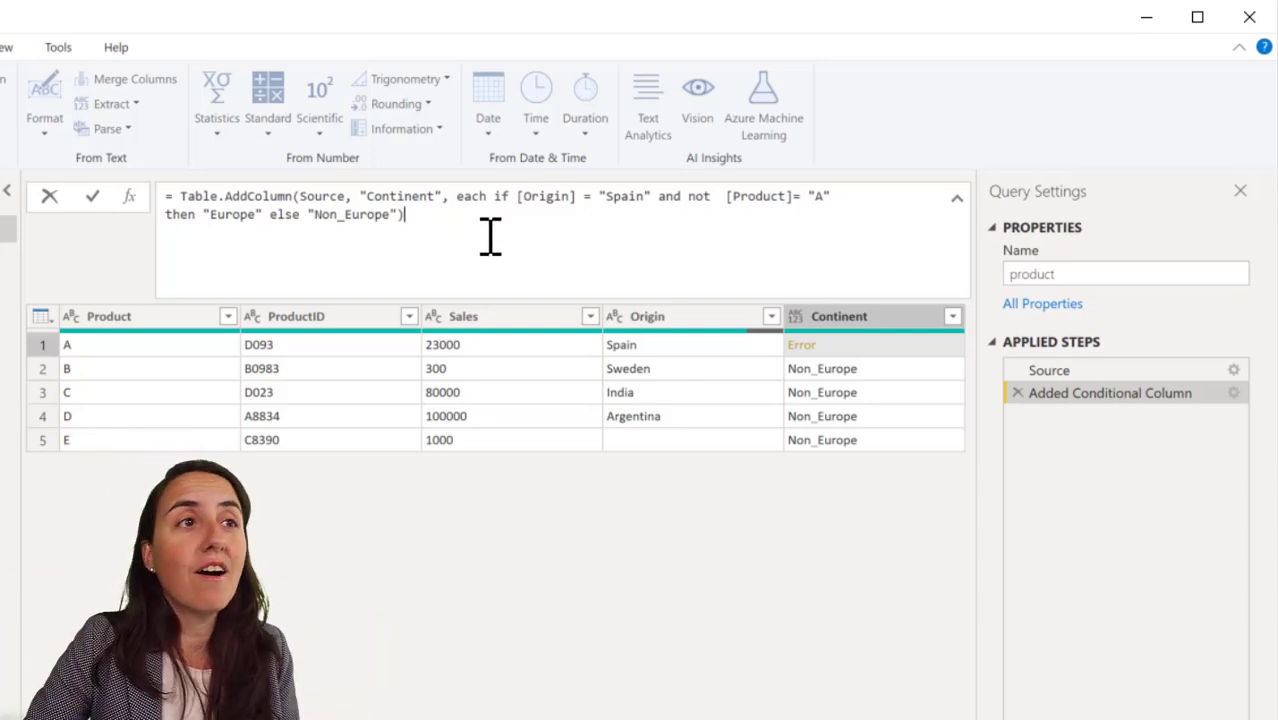
Add error handling to the Continent formula by wrapping the if expression in try and otherwise null.
click(495, 197)
text(t)
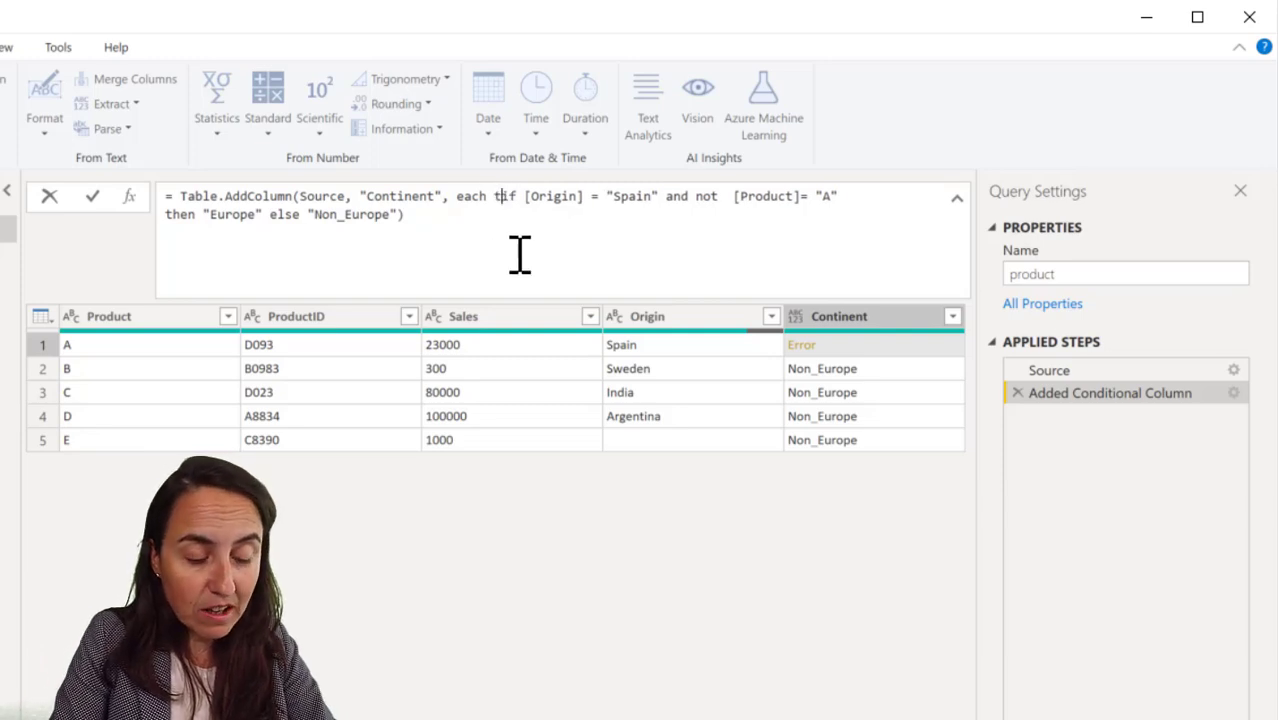
text(ry)
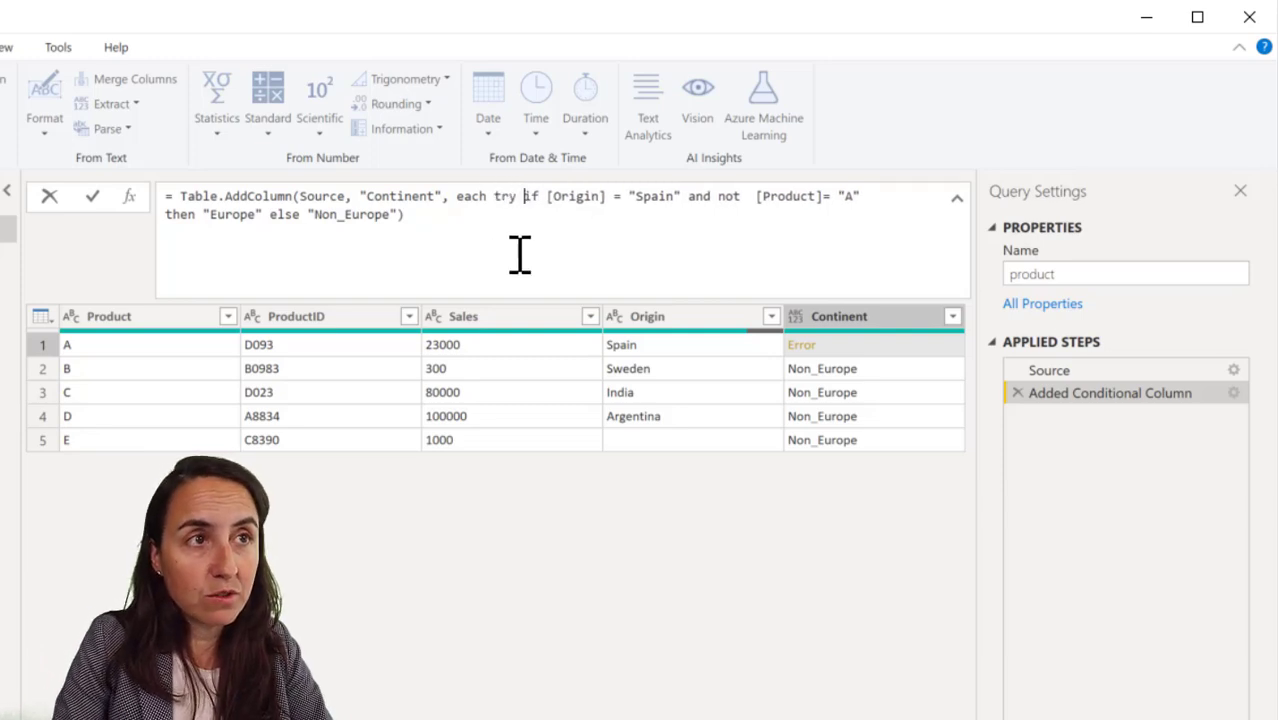
click(404, 216)
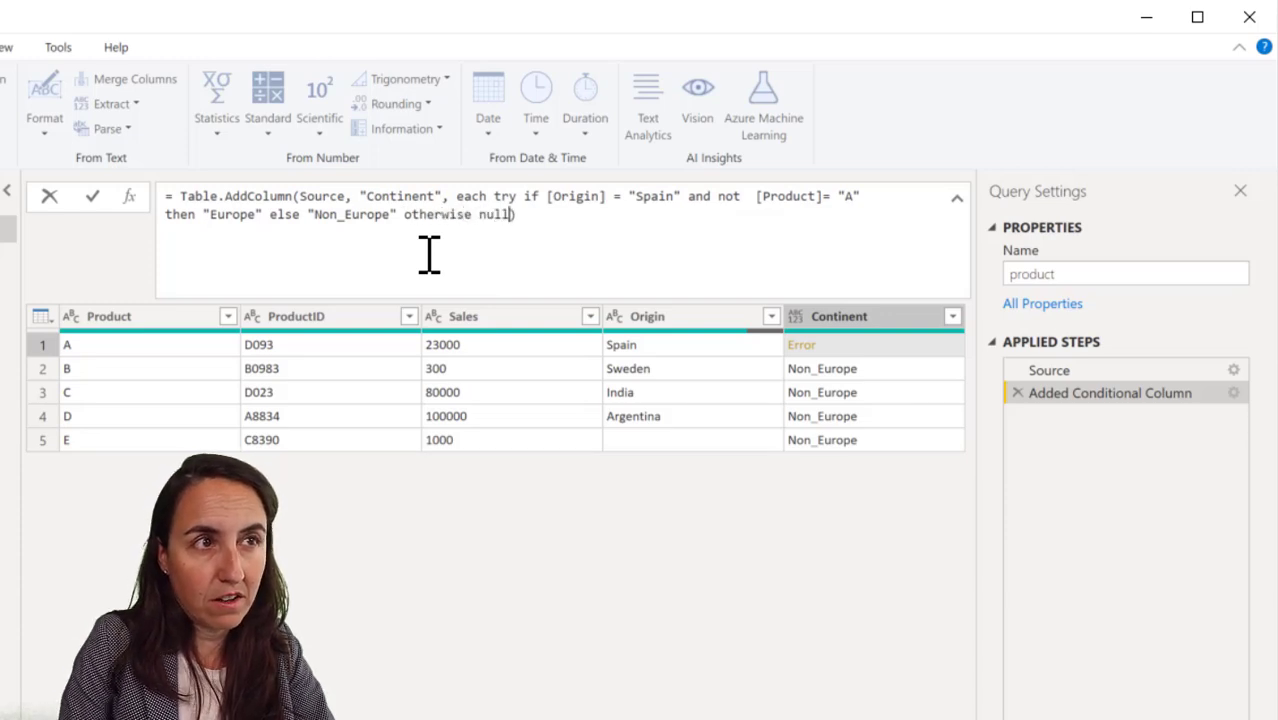
text(otherwise null)
key(Return)
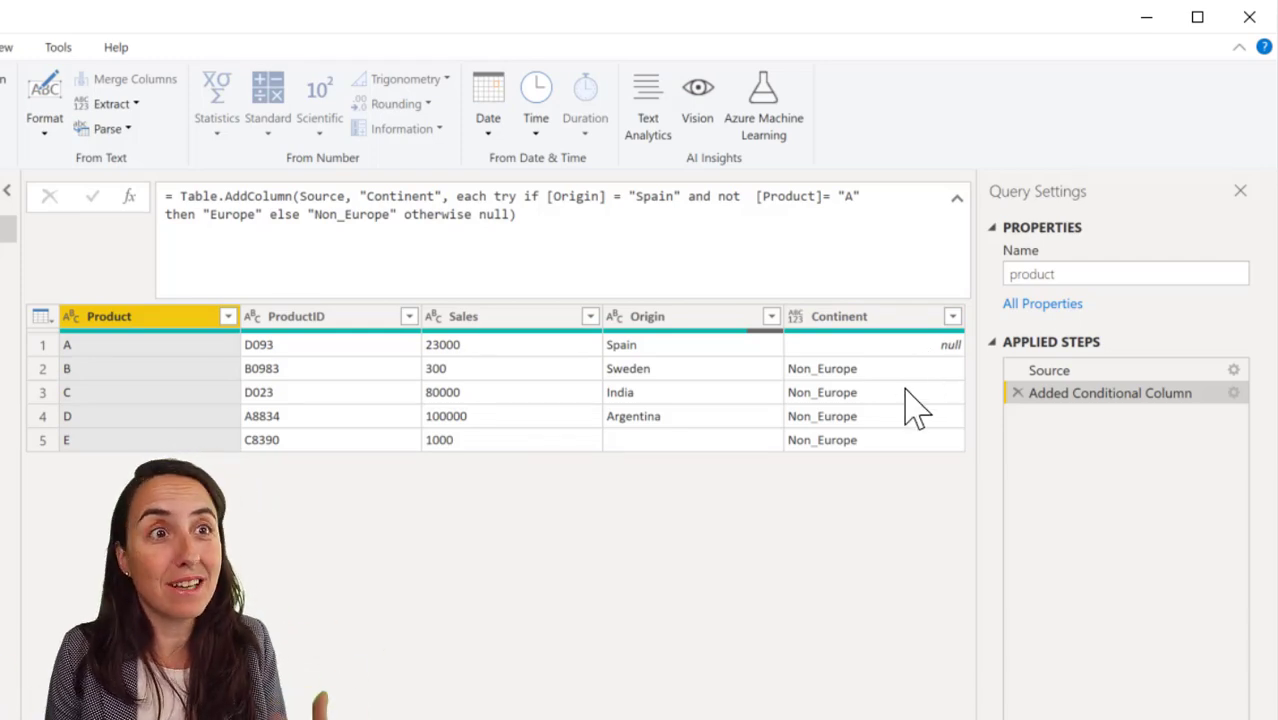
Remove the and not [Product]= "A" clause from the Continent formula, keeping only the Spain test.
click(842, 285)
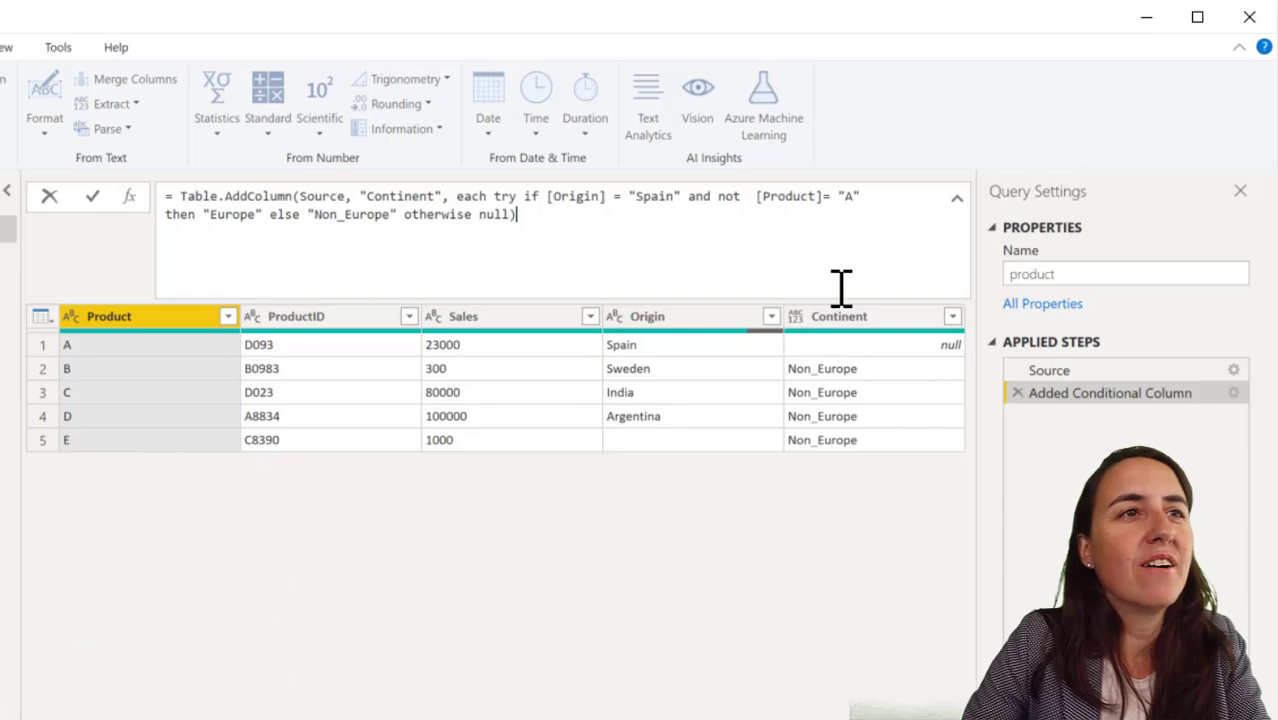
click(692, 197)
drag(706, 197, 867, 197)
key(BackSpace)
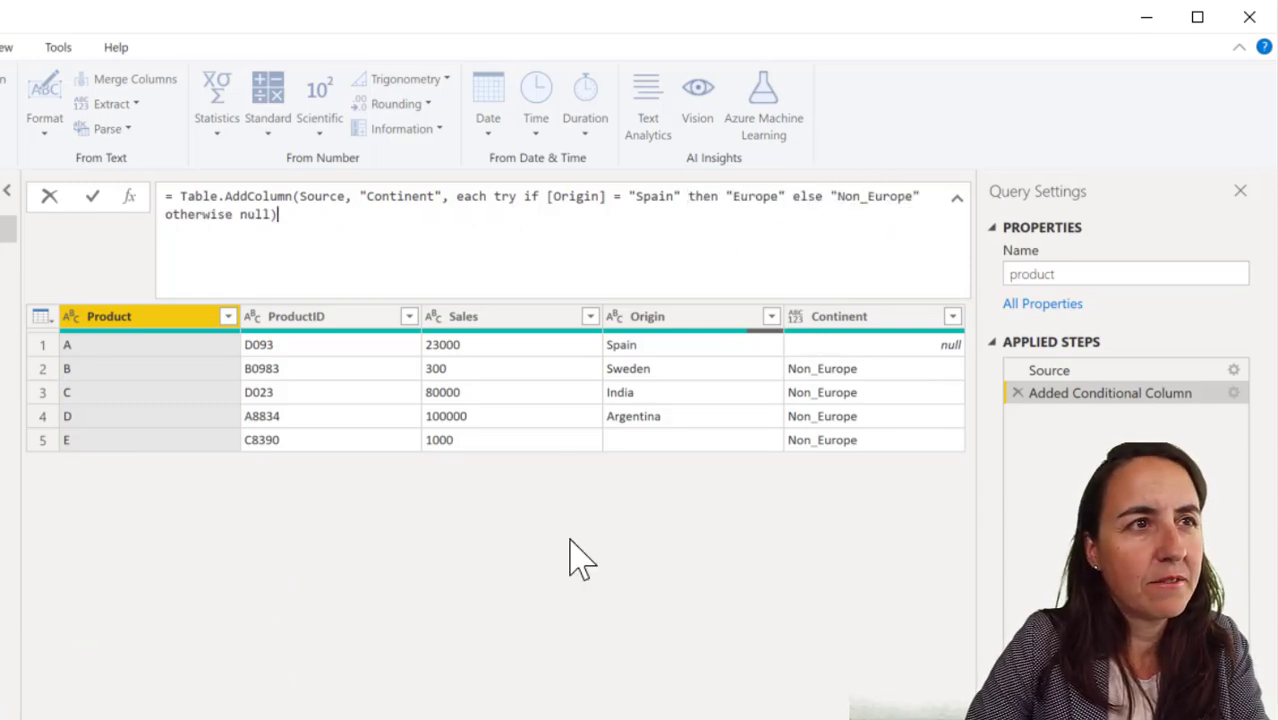
key(Return)
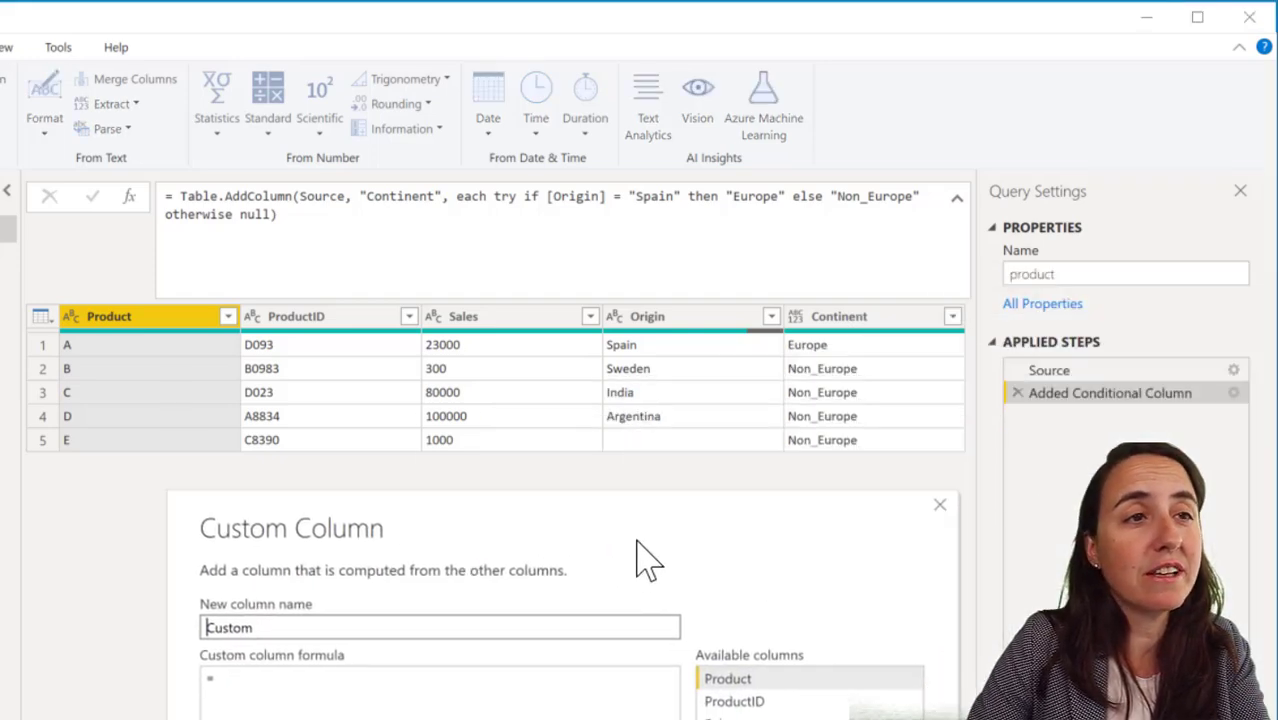
Begin the custom column formula with an if condition testing Text.StartsWith([ProductID], "D").
click(358, 554)
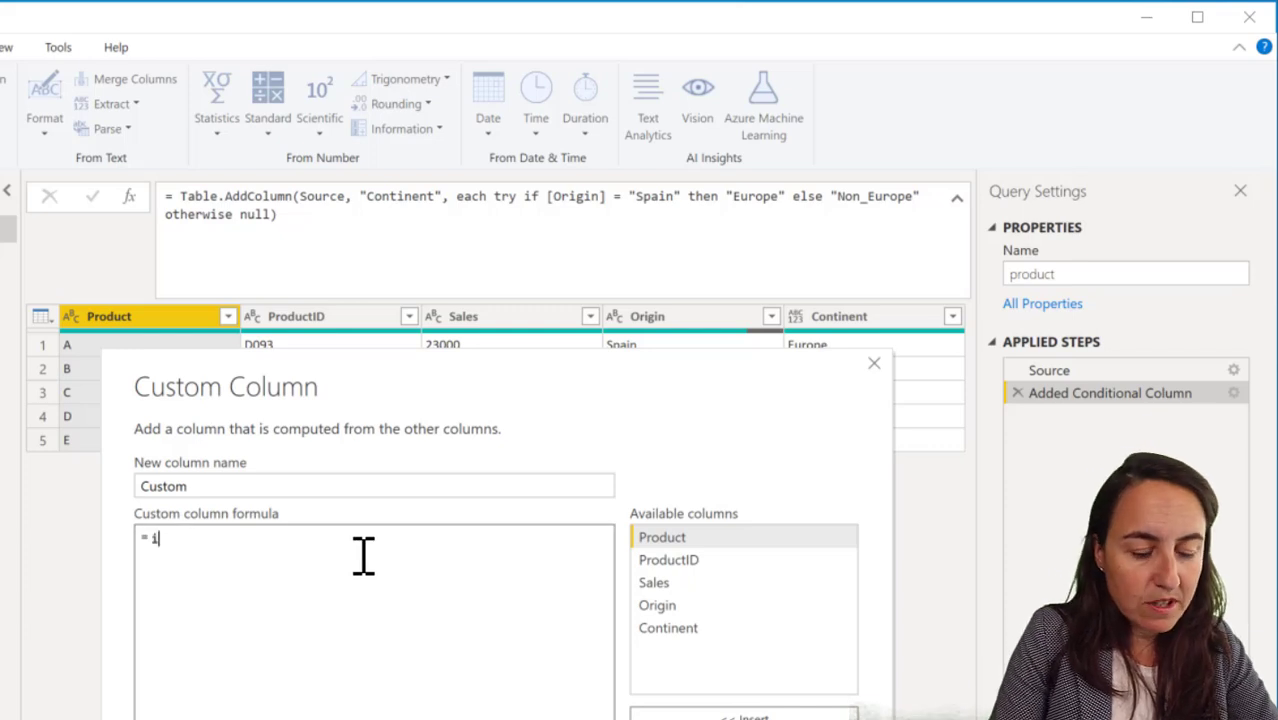
double_click(684, 563)
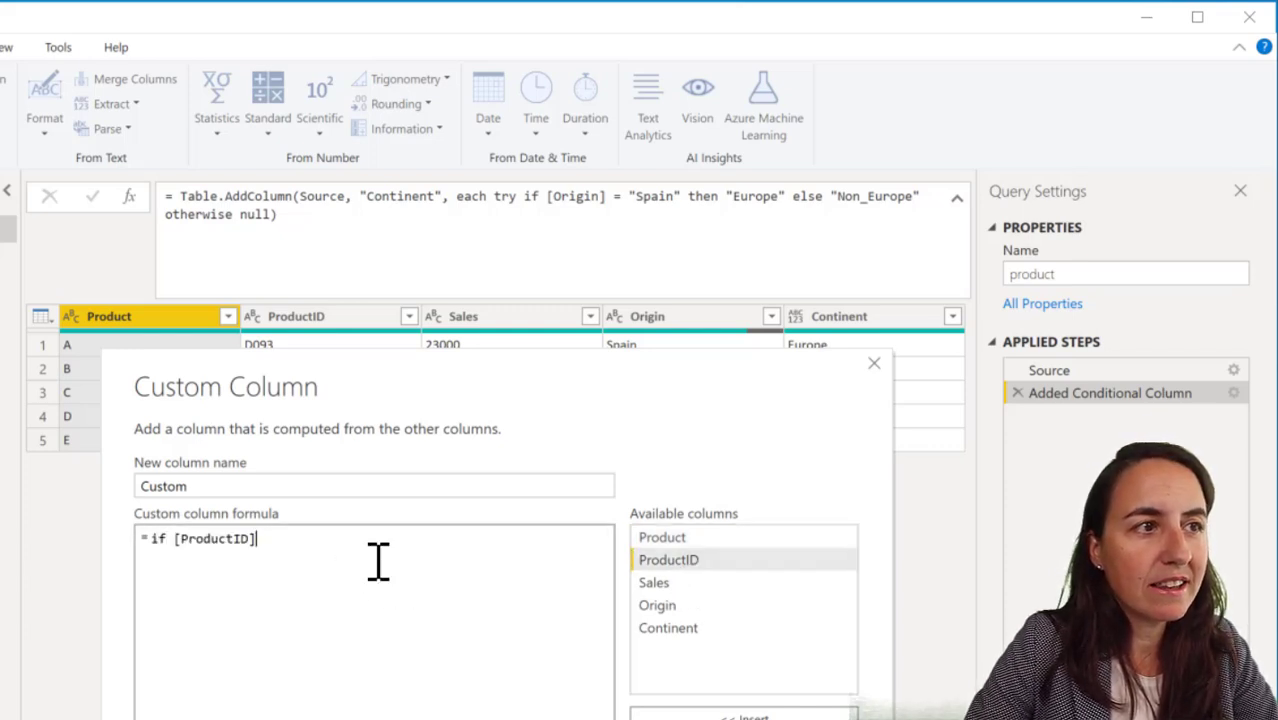
click(174, 540)
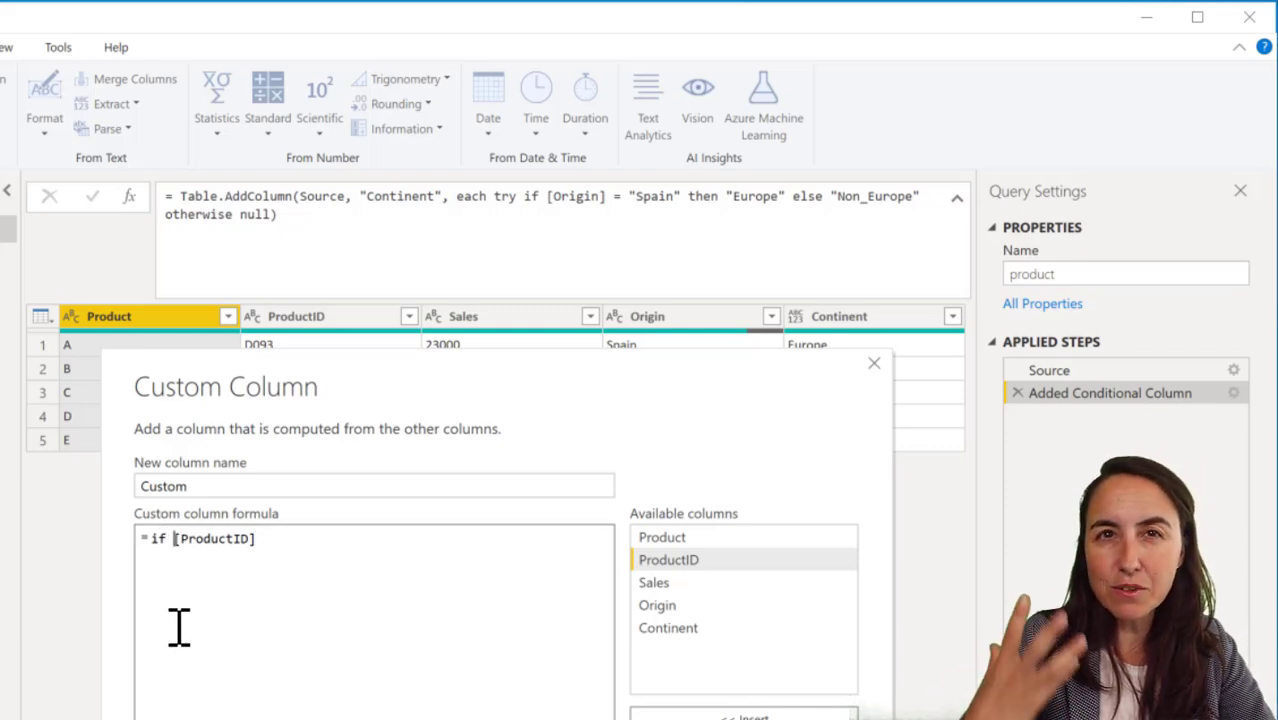
text(Text.Po)
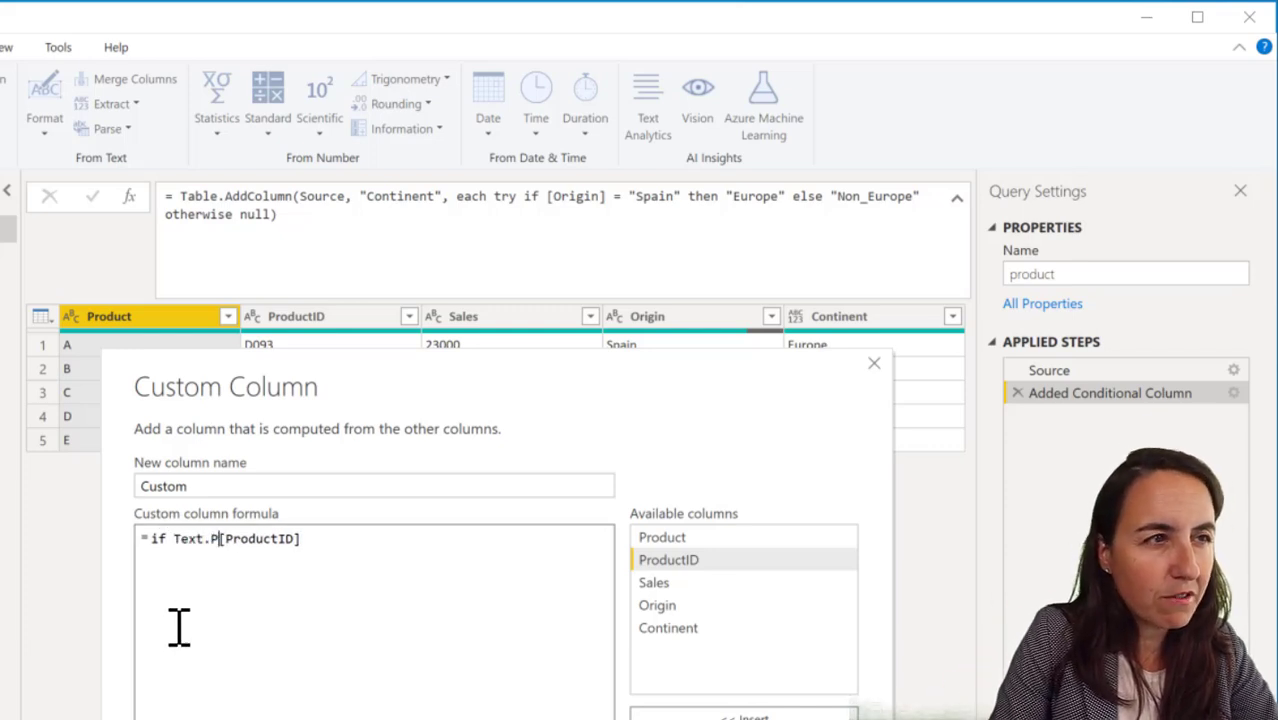
key(BackSpace)
key(BackSpace)
text(S)
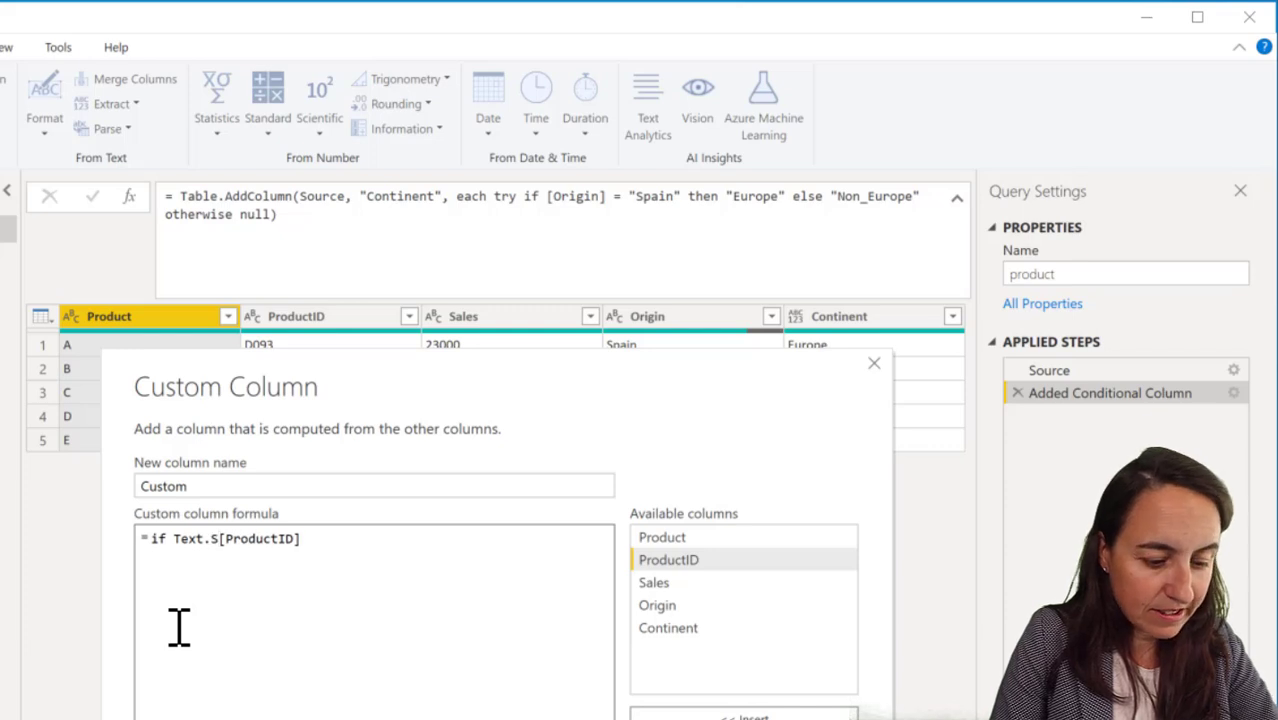
text(tart)
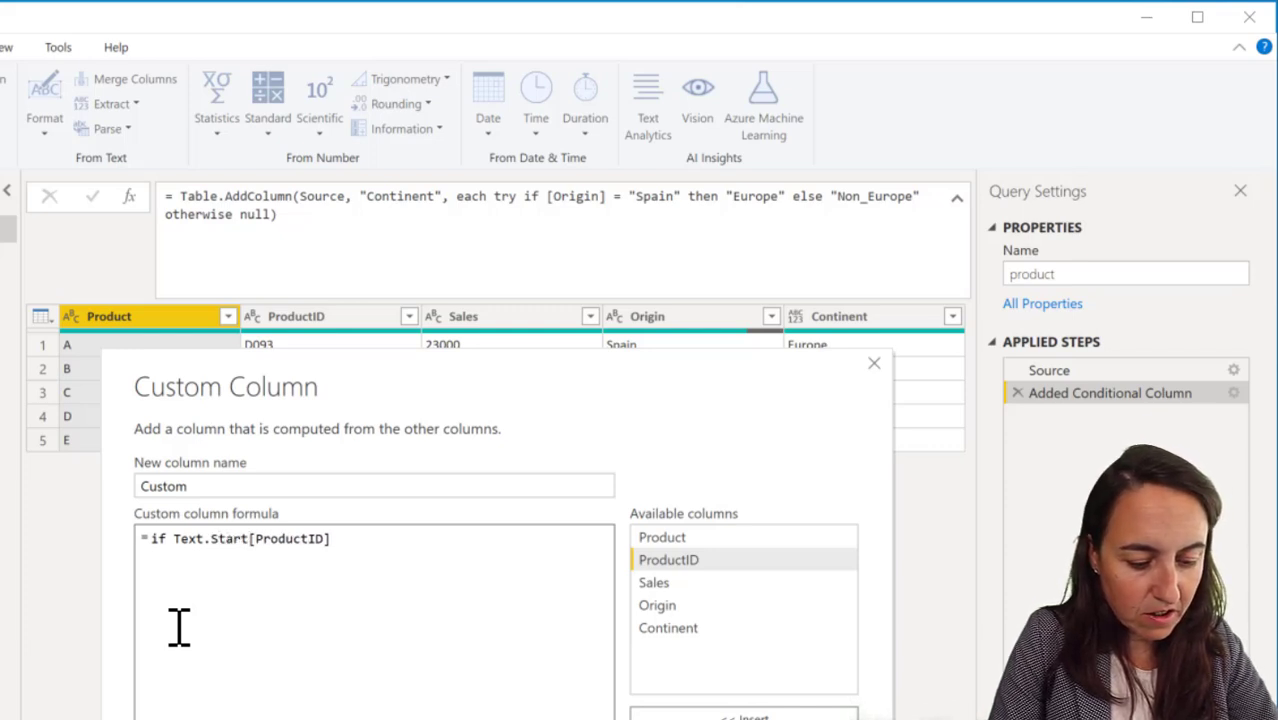
text(sWi)
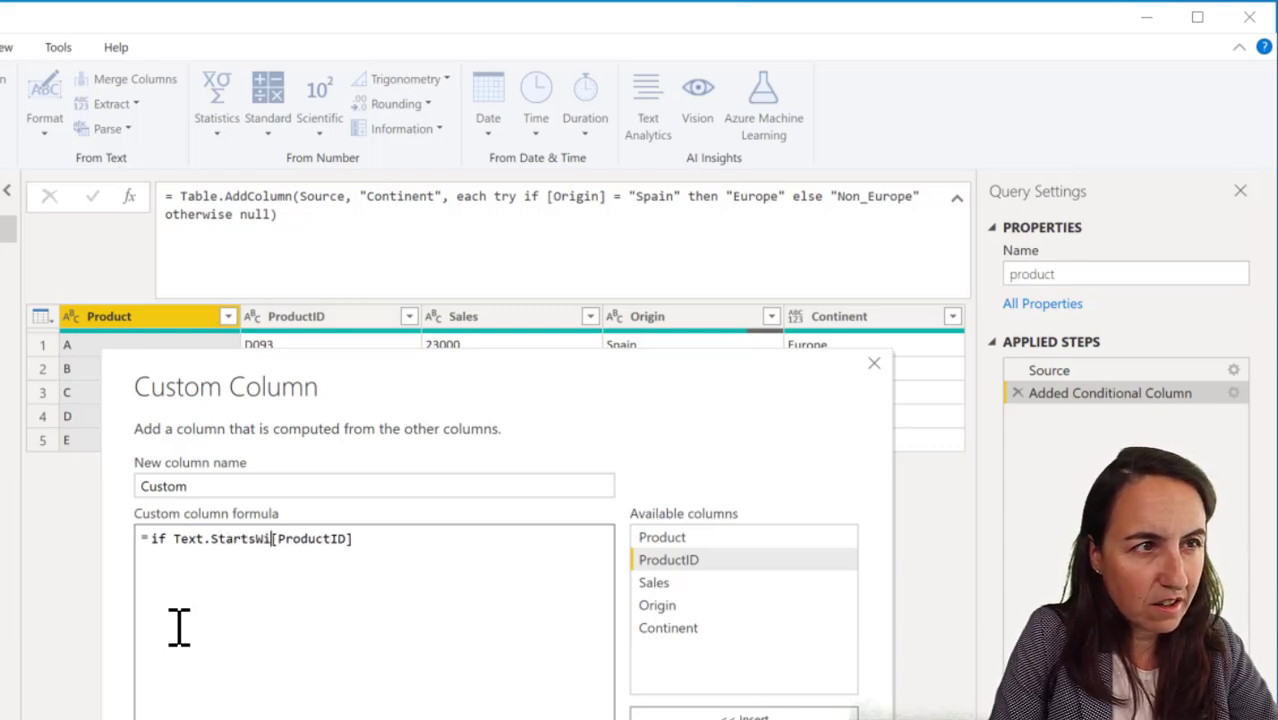
text(th([ProductID])
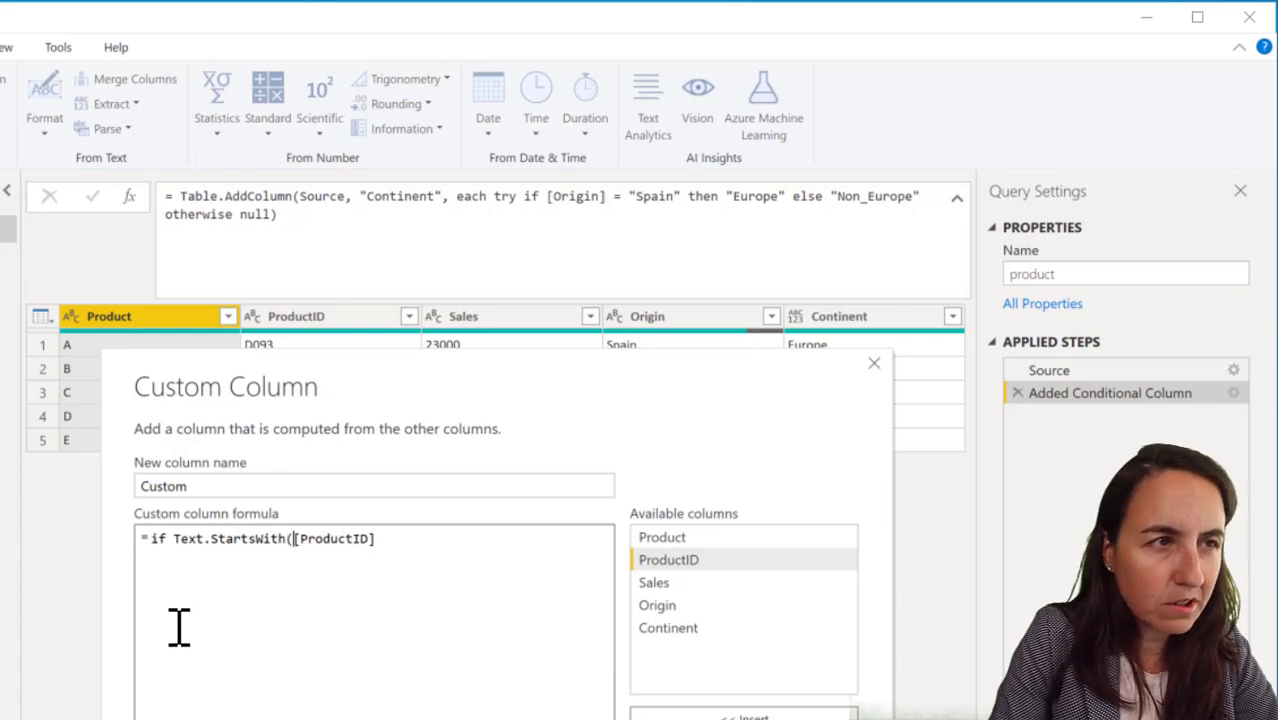
text(, )
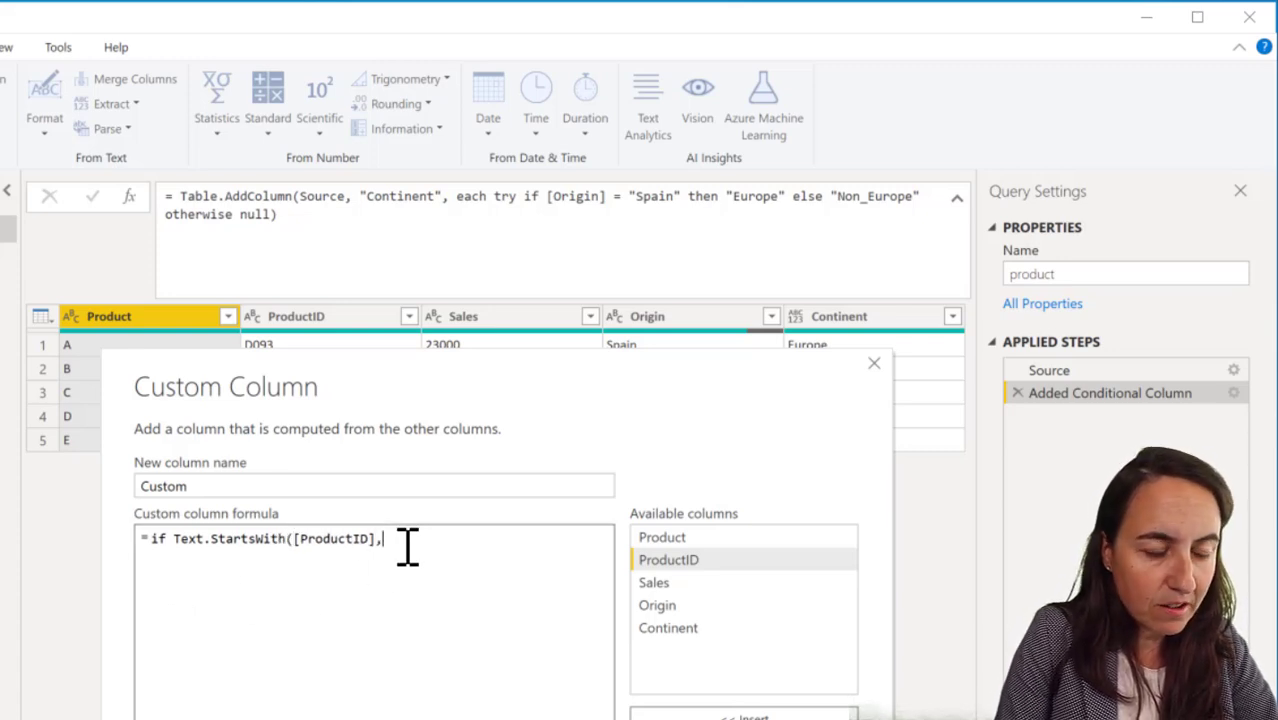
text("D)
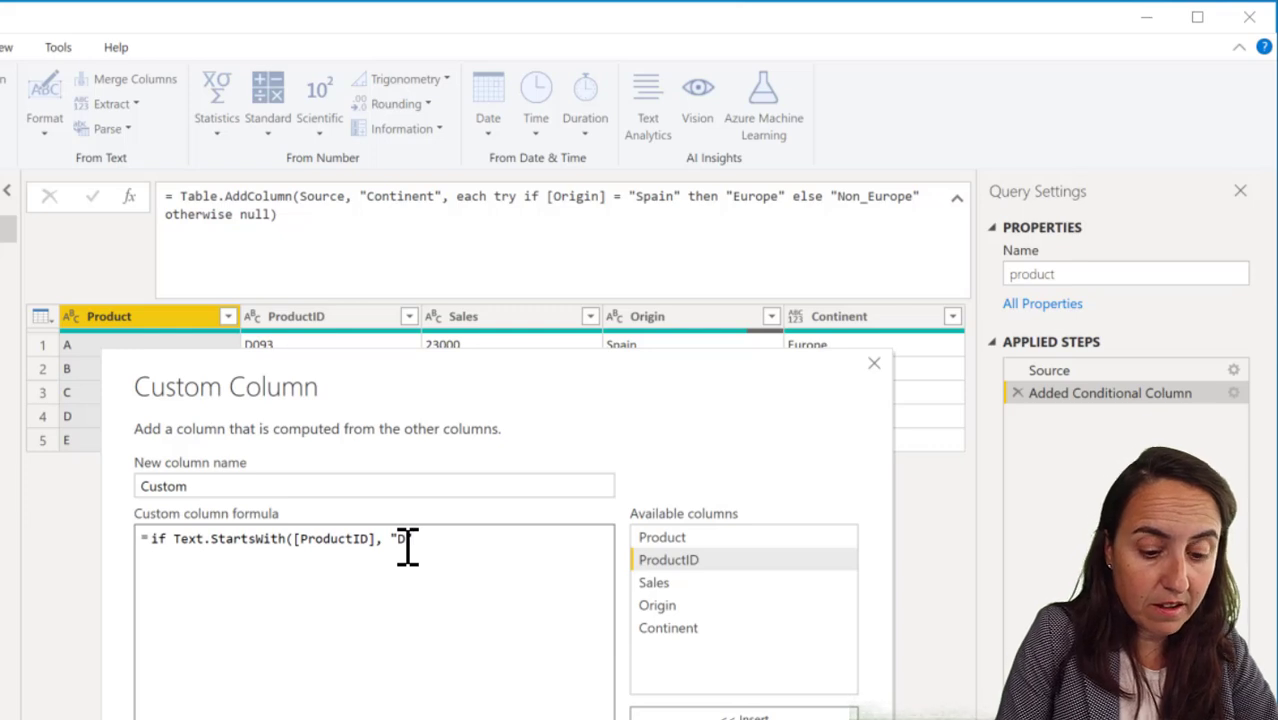
Complete the formula with then "Dairy" else "Non-Dairy" and add the custom column.
text(") then )
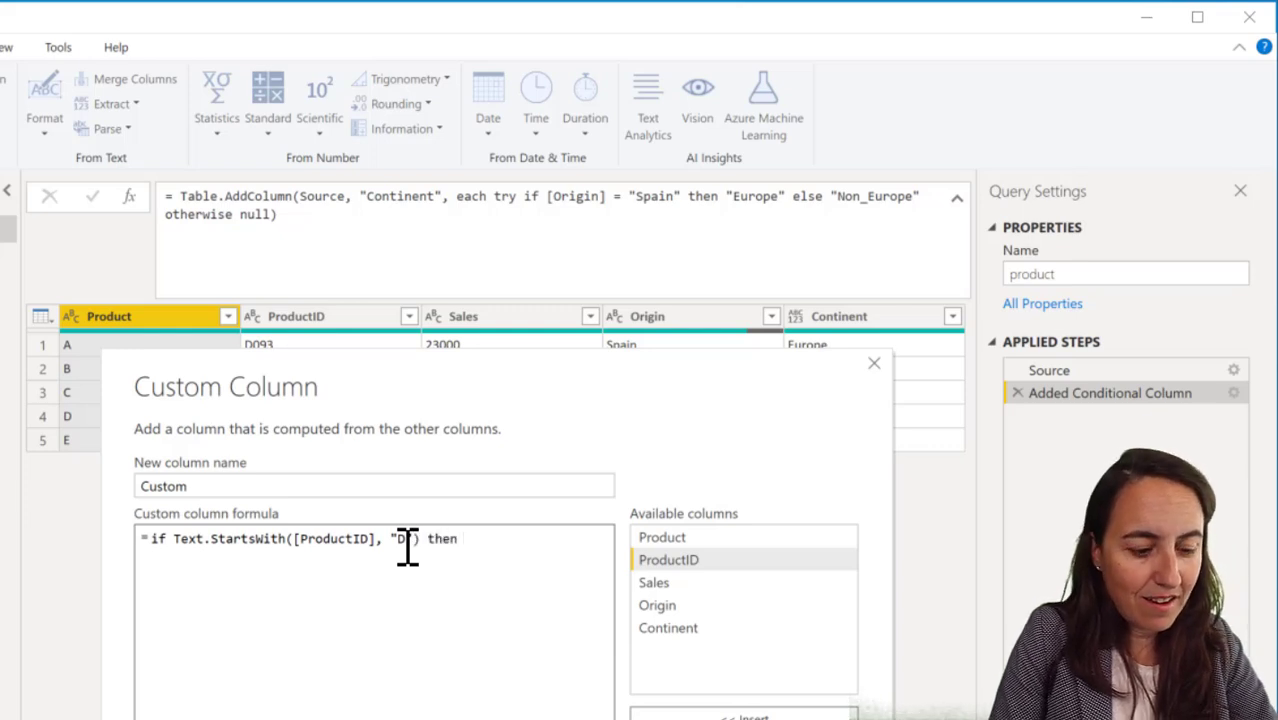
text("Dai)
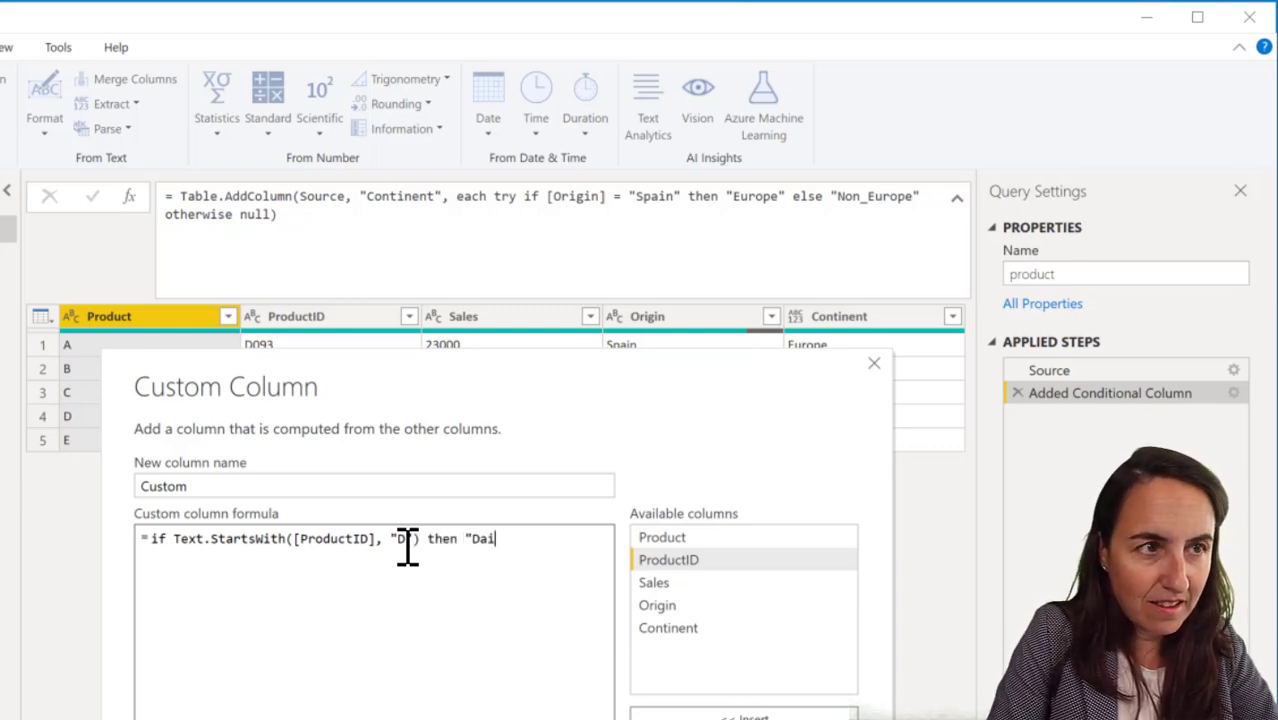
text(ry" else)
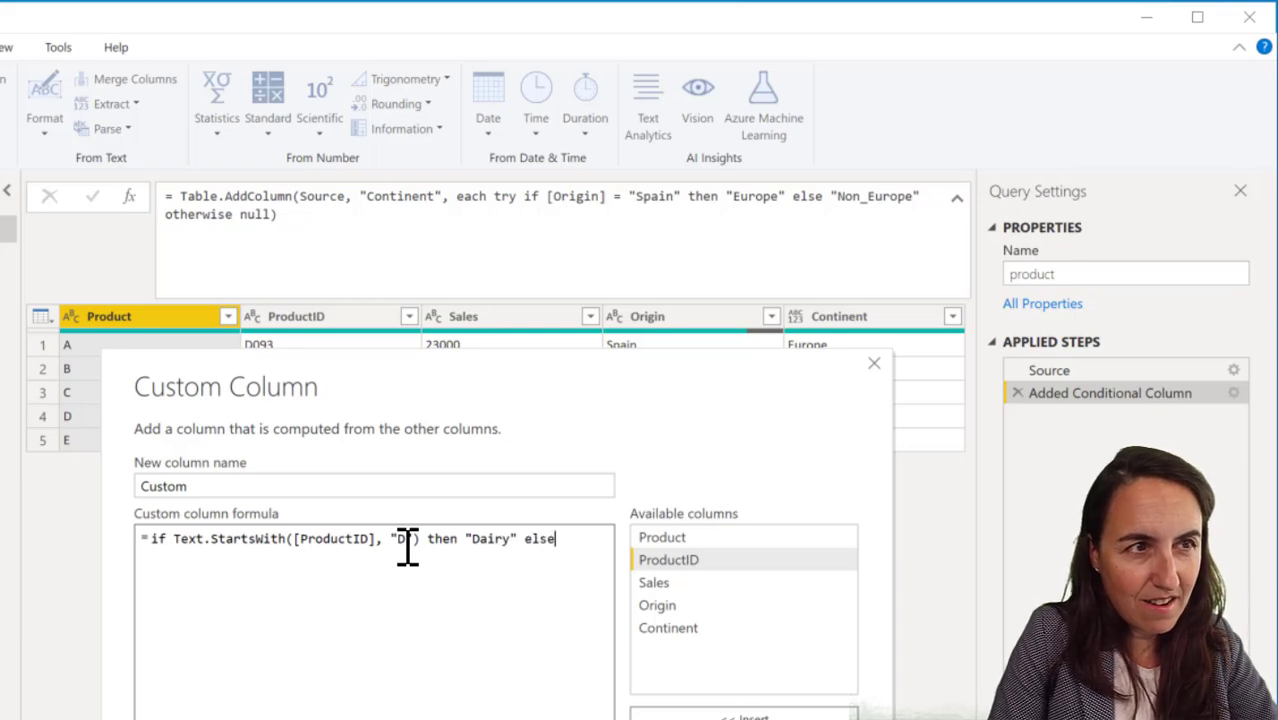
text( "No)
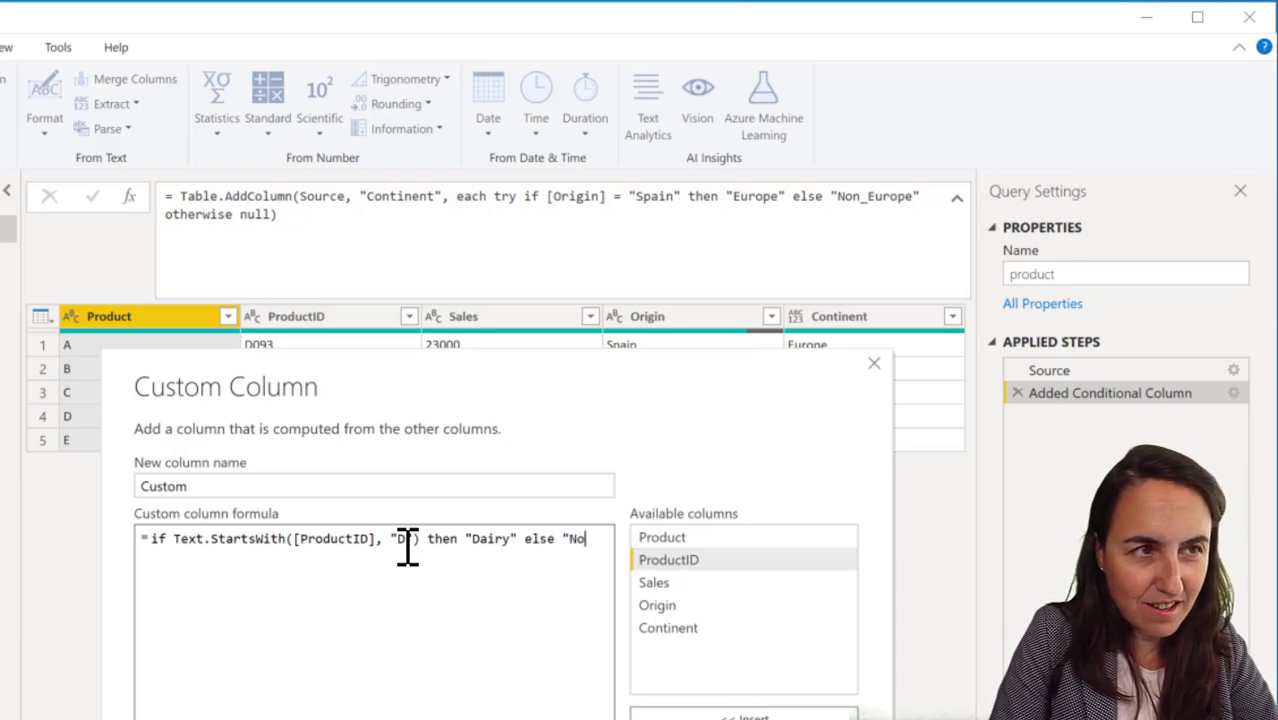
text(n-Dairy")
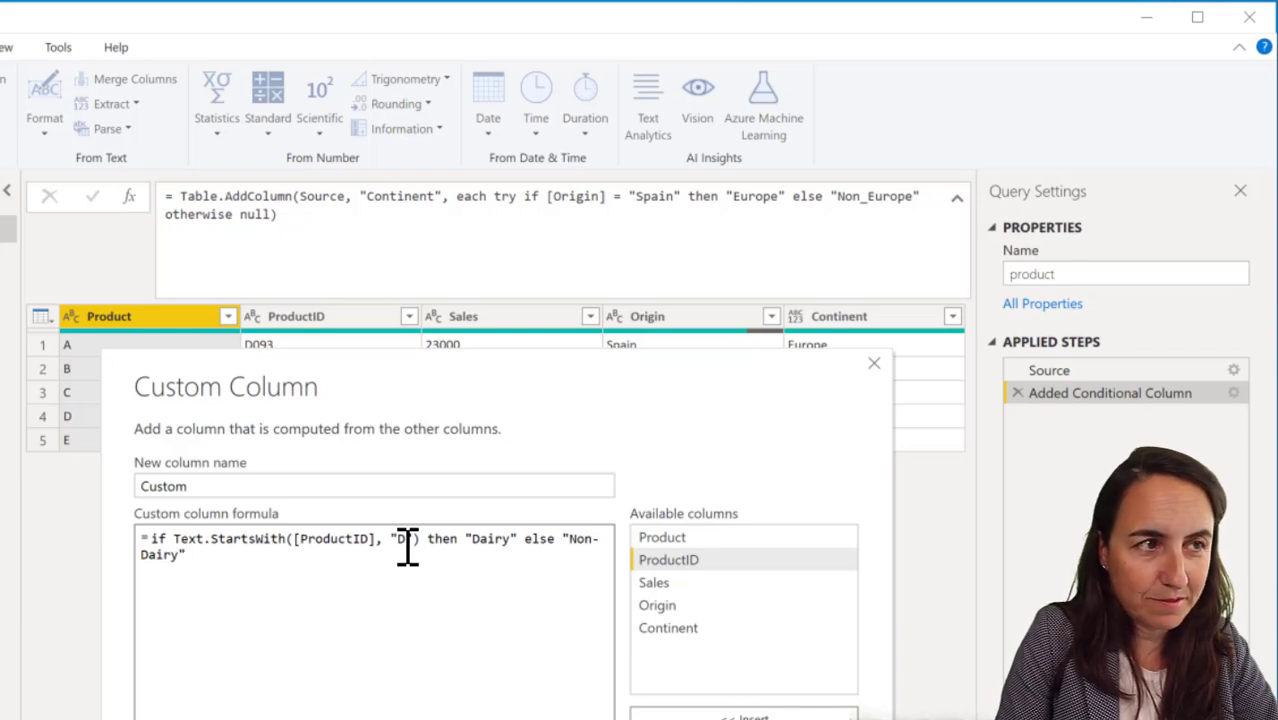
key(Return)
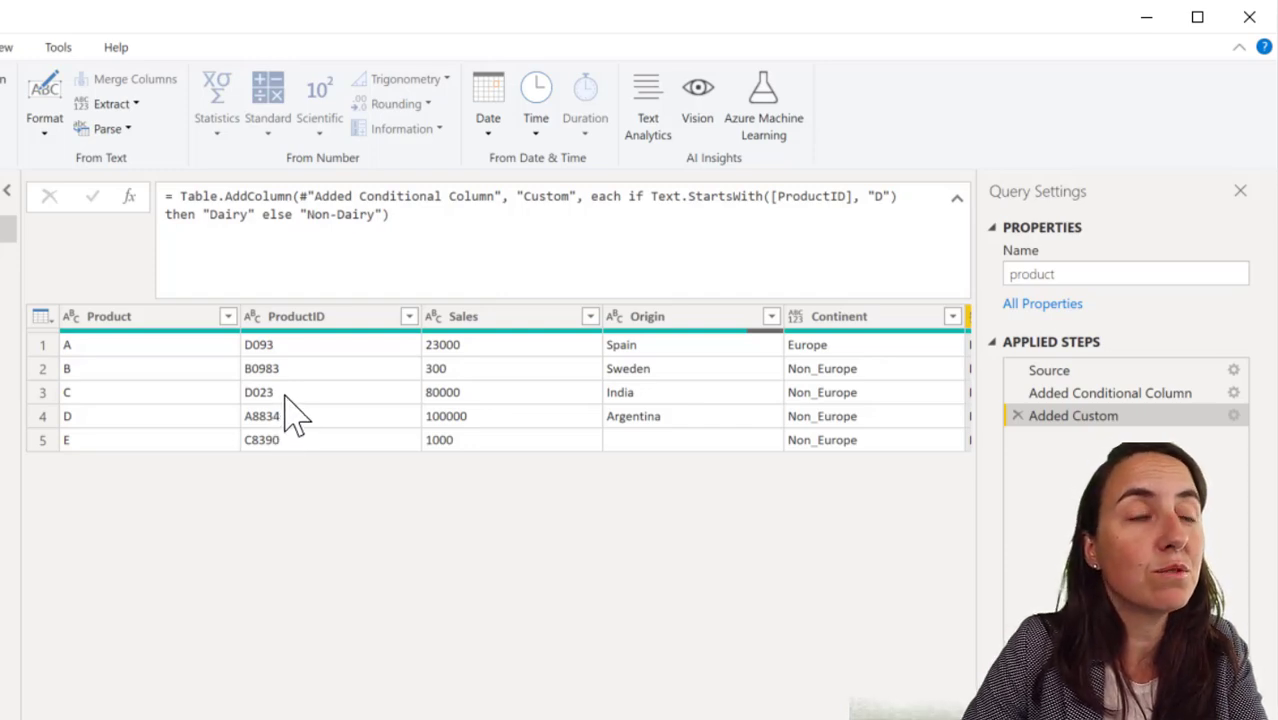
Start a second custom column, Custom.1, with the condition if Text.StartsWith([ProductID], "D") then.
click(3, 100)
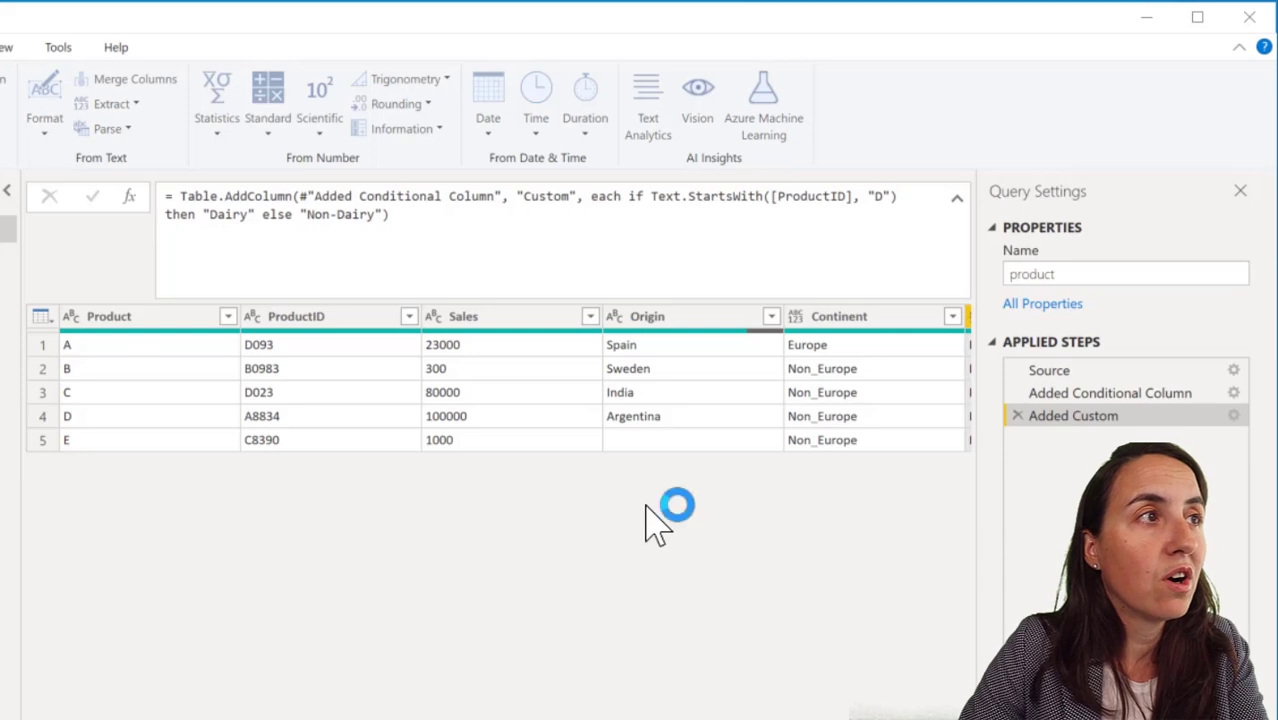
click(359, 659)
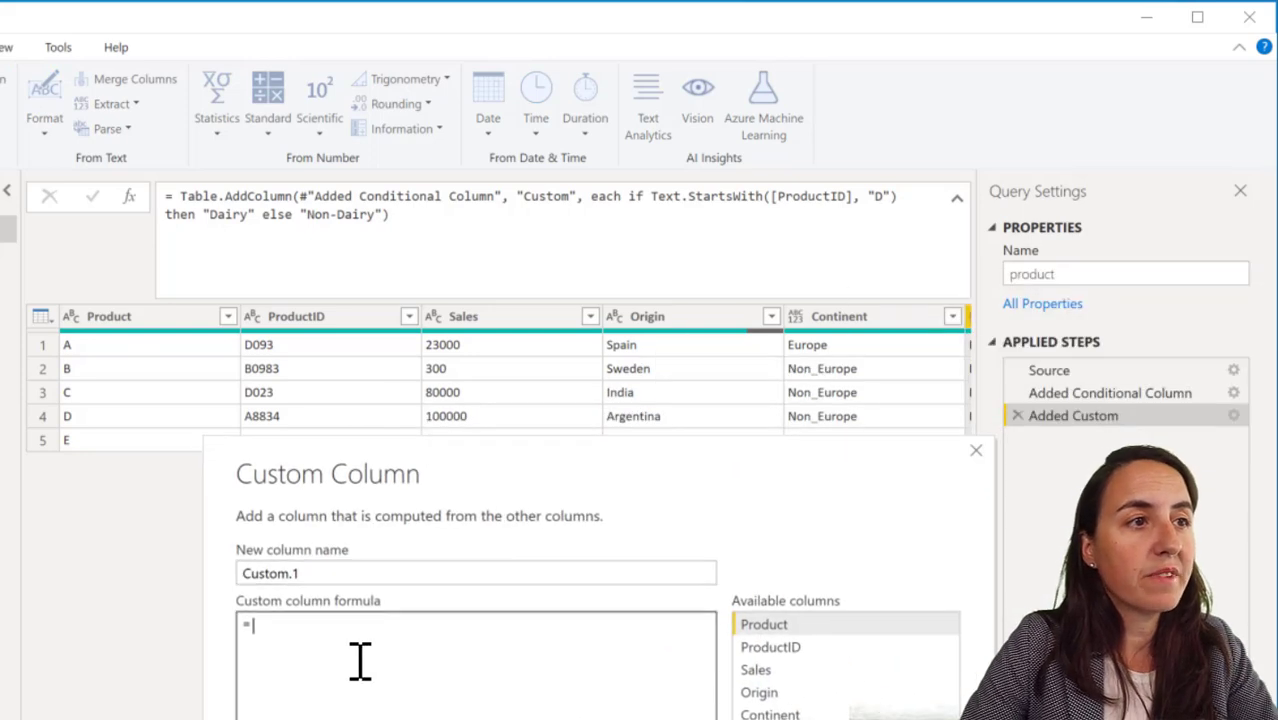
text(if Te)
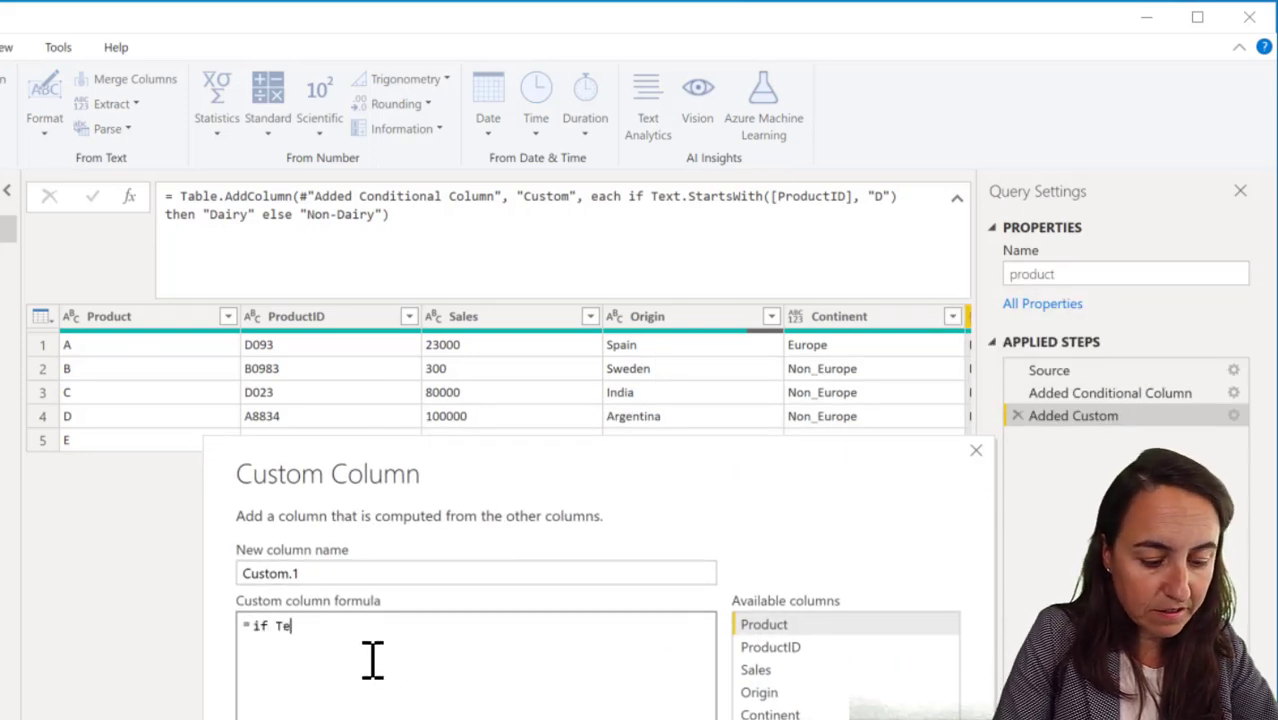
text(xt.StartsWith()
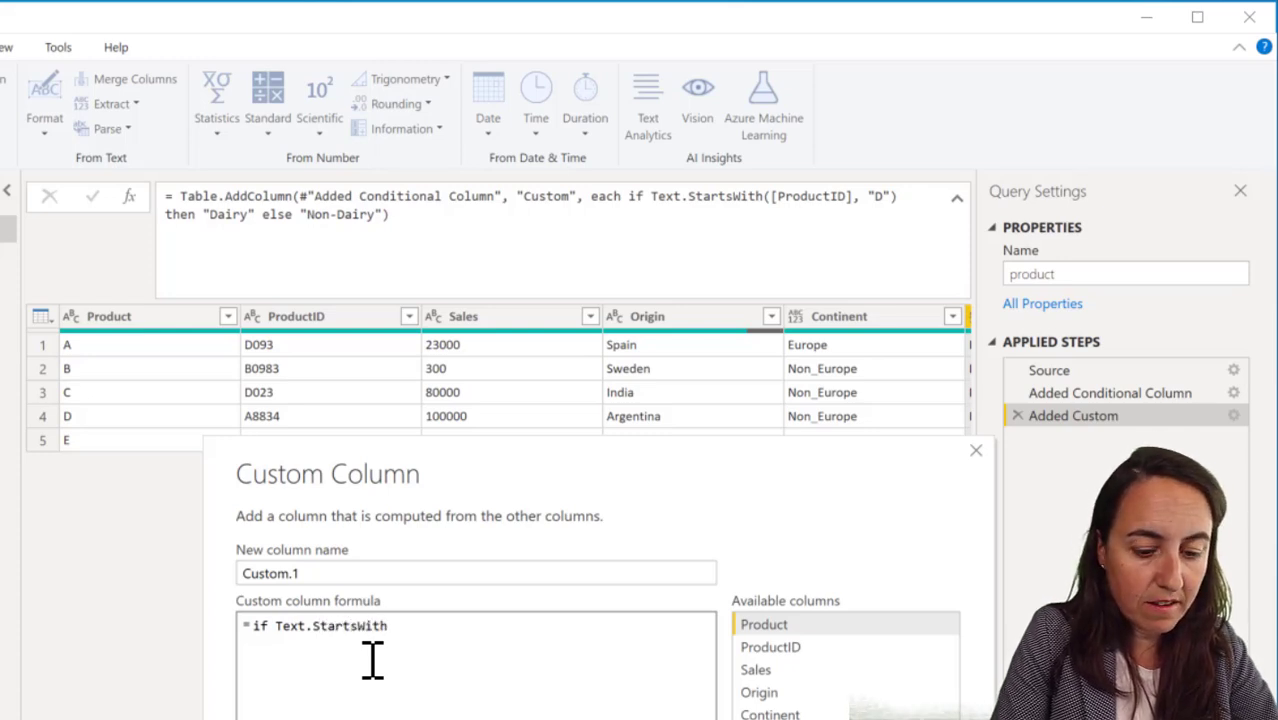
click(826, 650)
double_click(826, 648)
text(, "D)
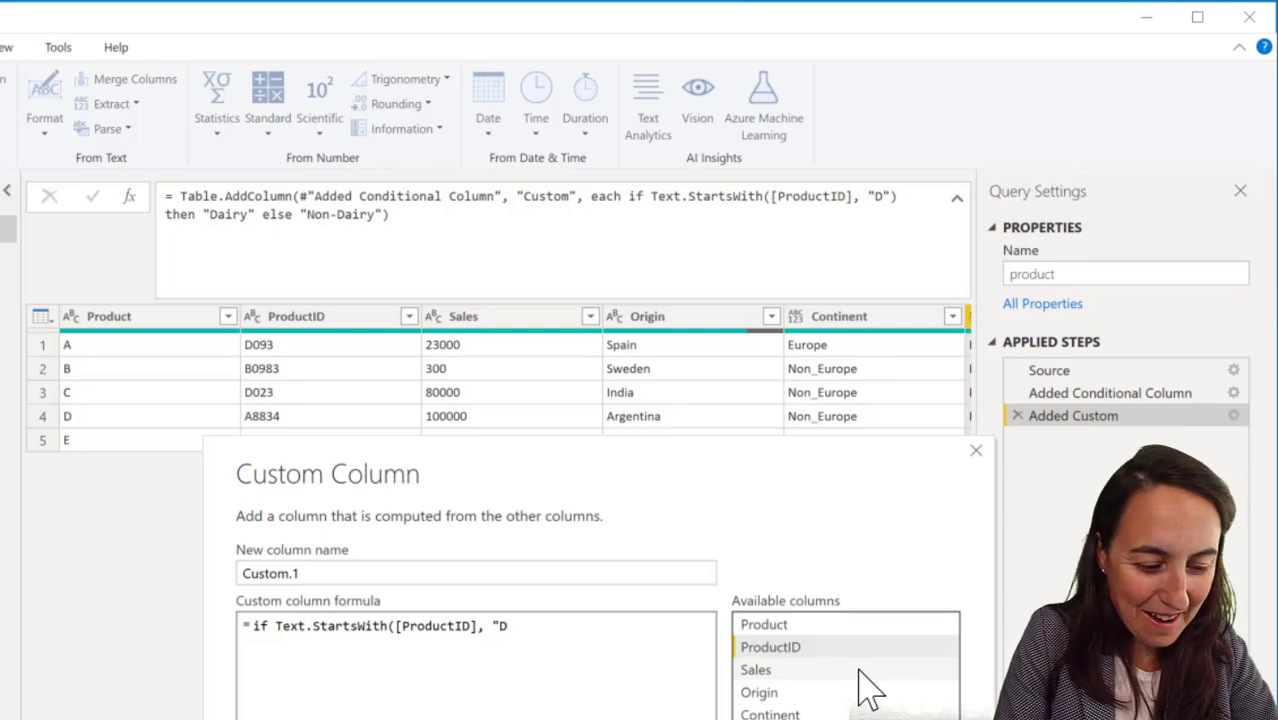
text(") then)
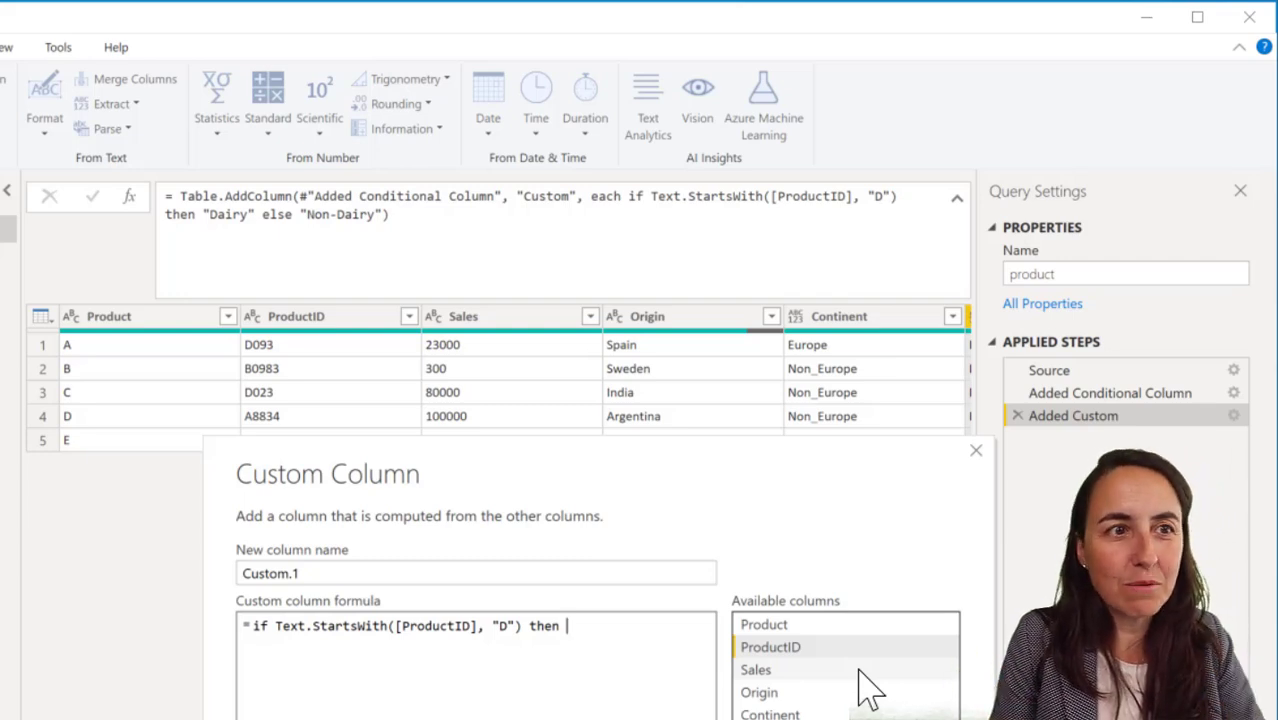
Complete the Custom.1 formula with [ProductID]&"1" else [ProductID] and add the column.
double_click(804, 652)
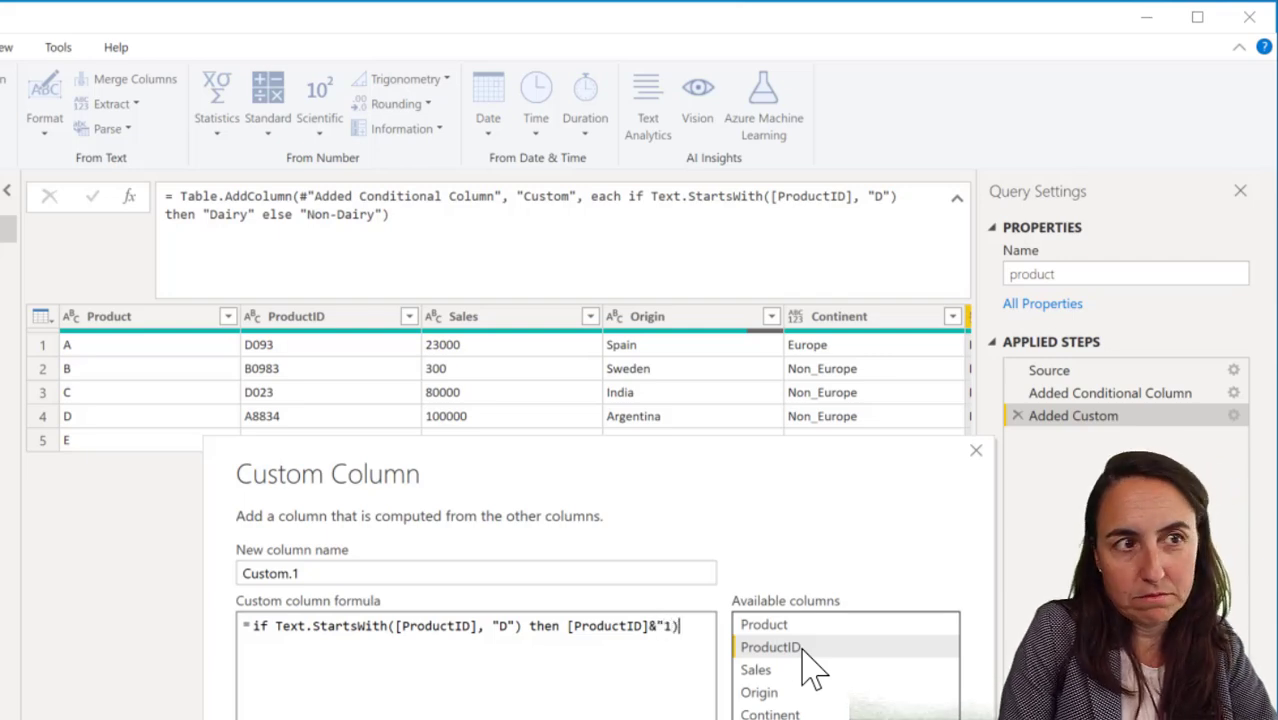
text(&"1!)
key(BackSpace)
key(BackSpace)
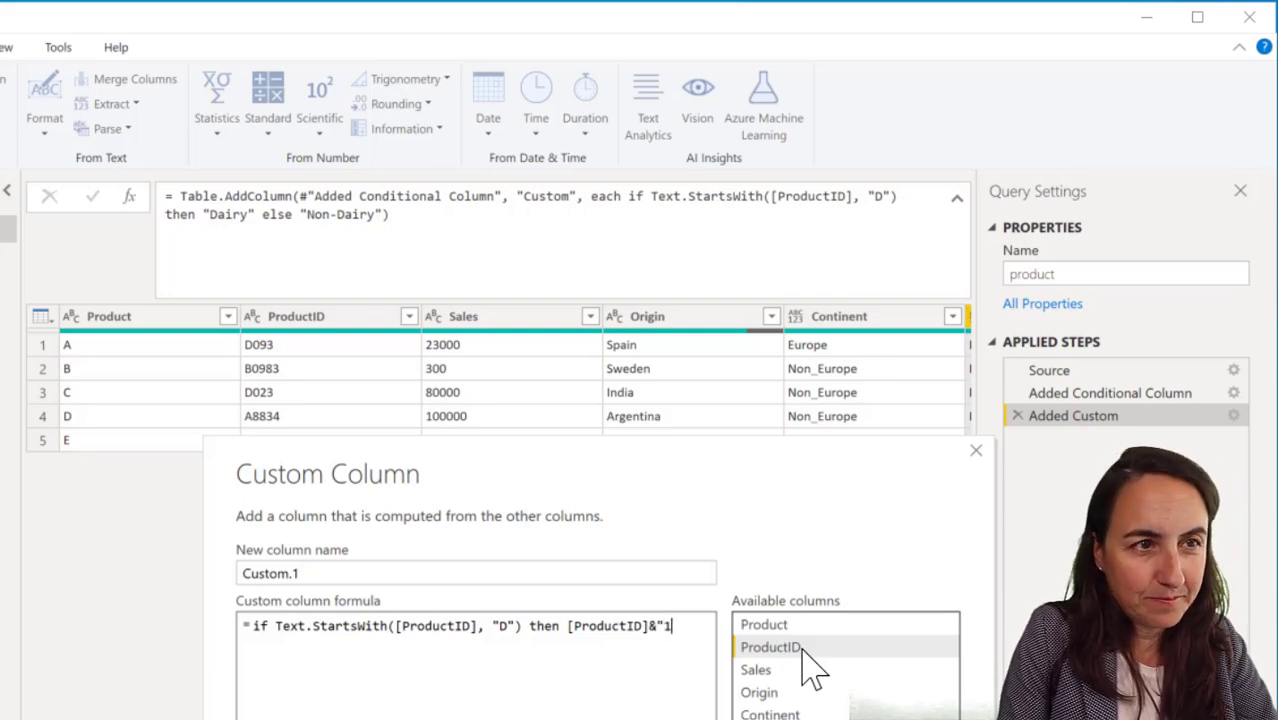
text(" e)
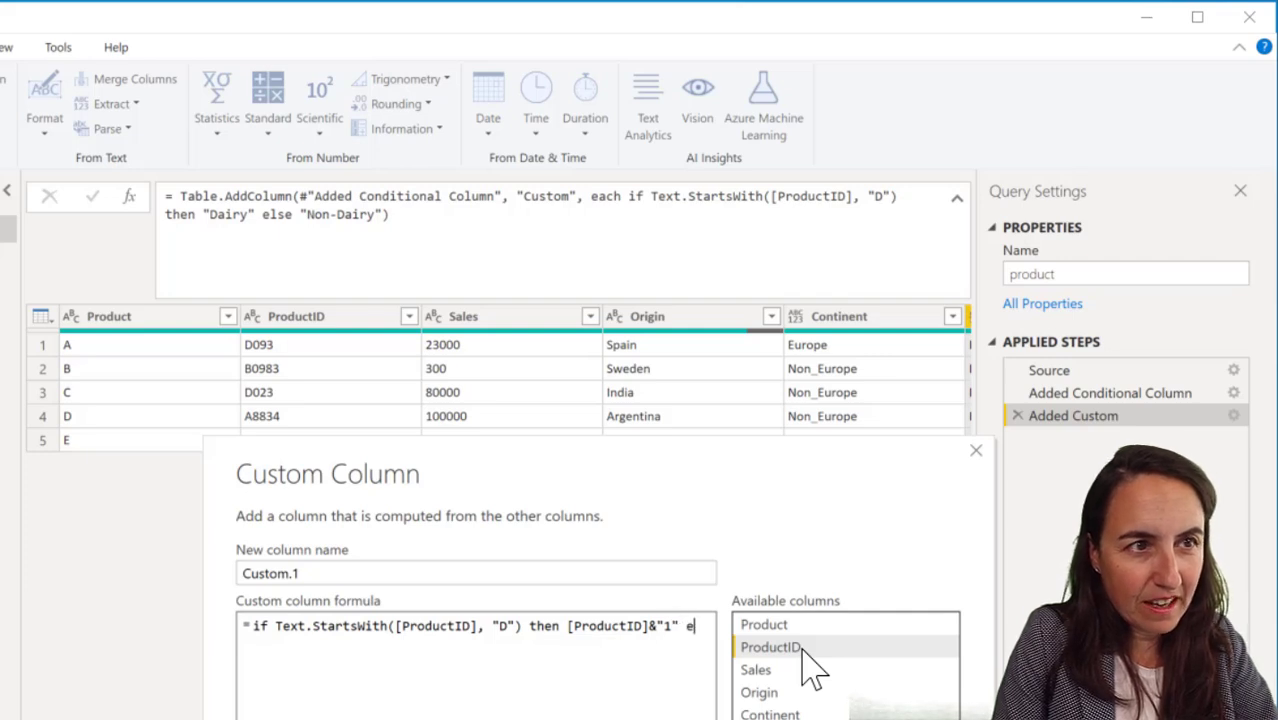
text(lse)
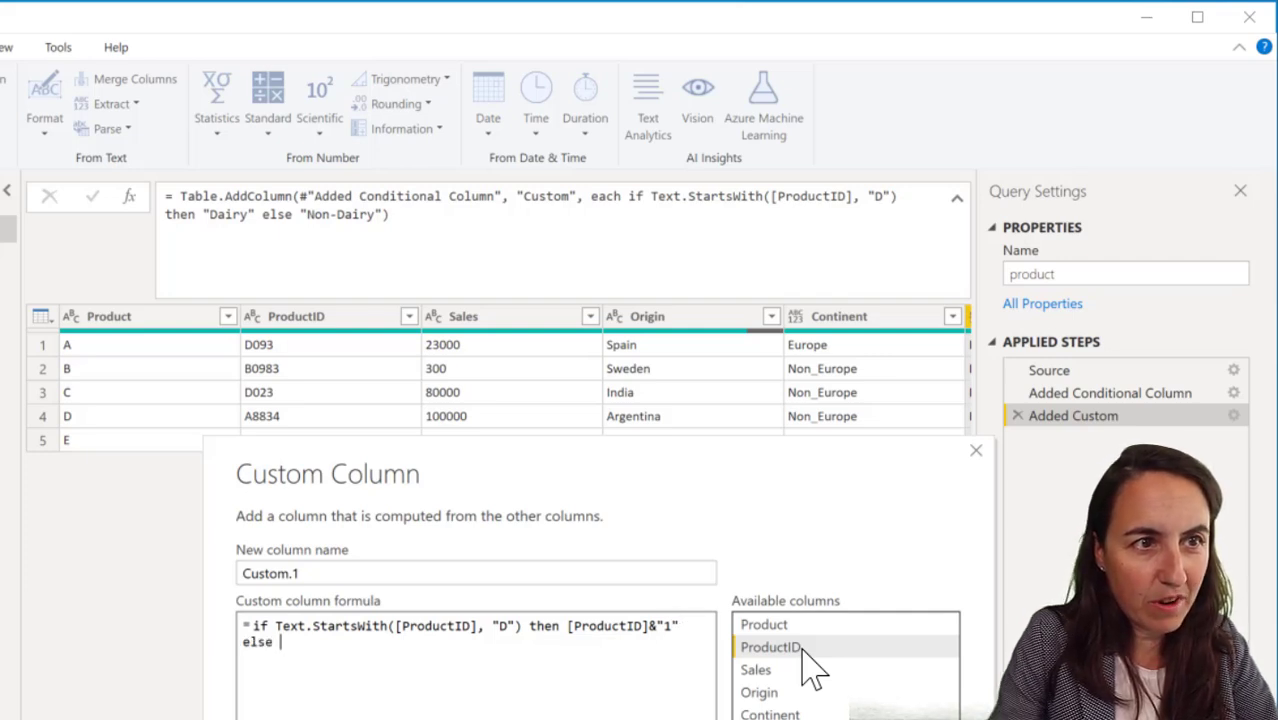
double_click(845, 650)
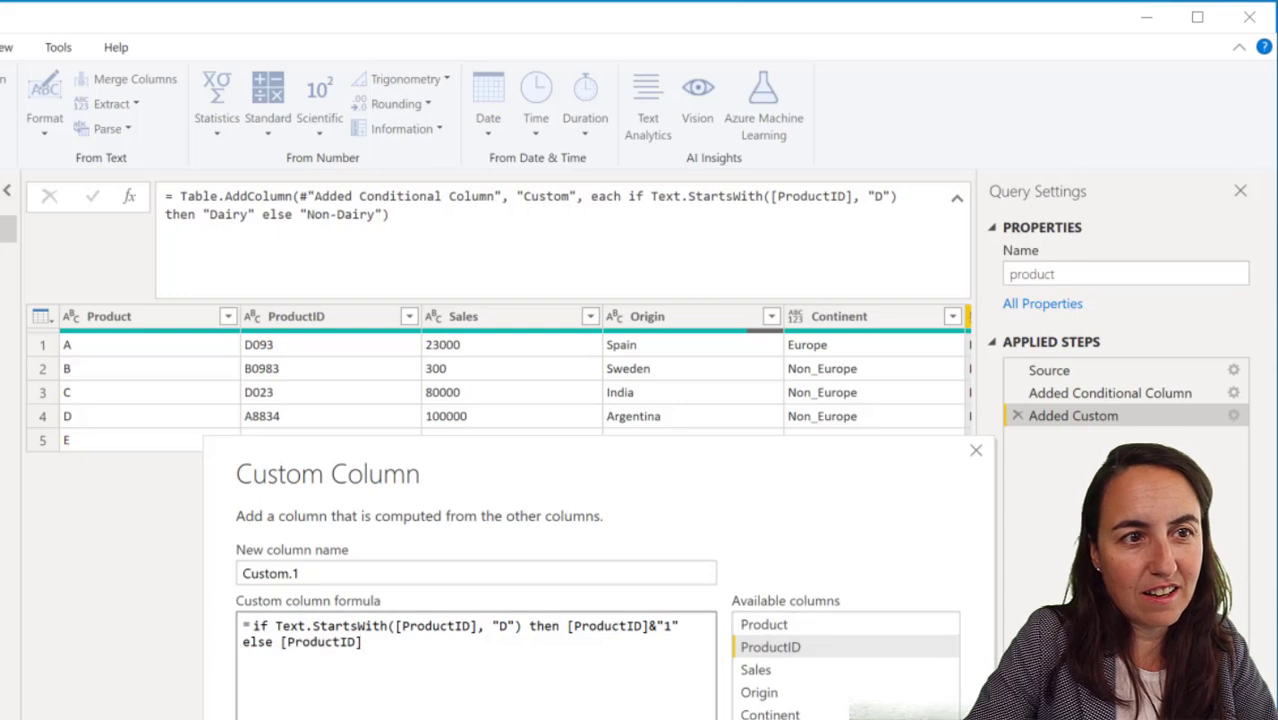
key(Return)
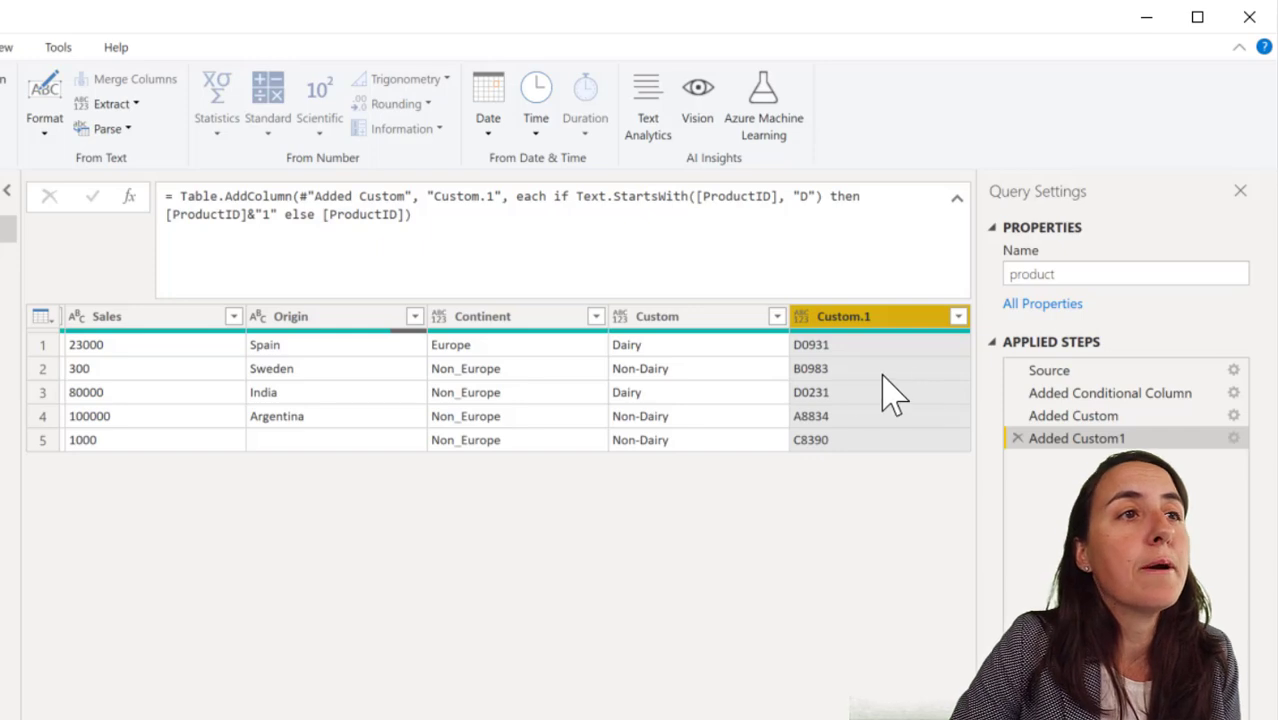
scroll(500, 390, left, 1)
scroll(322, 490, left, 5)
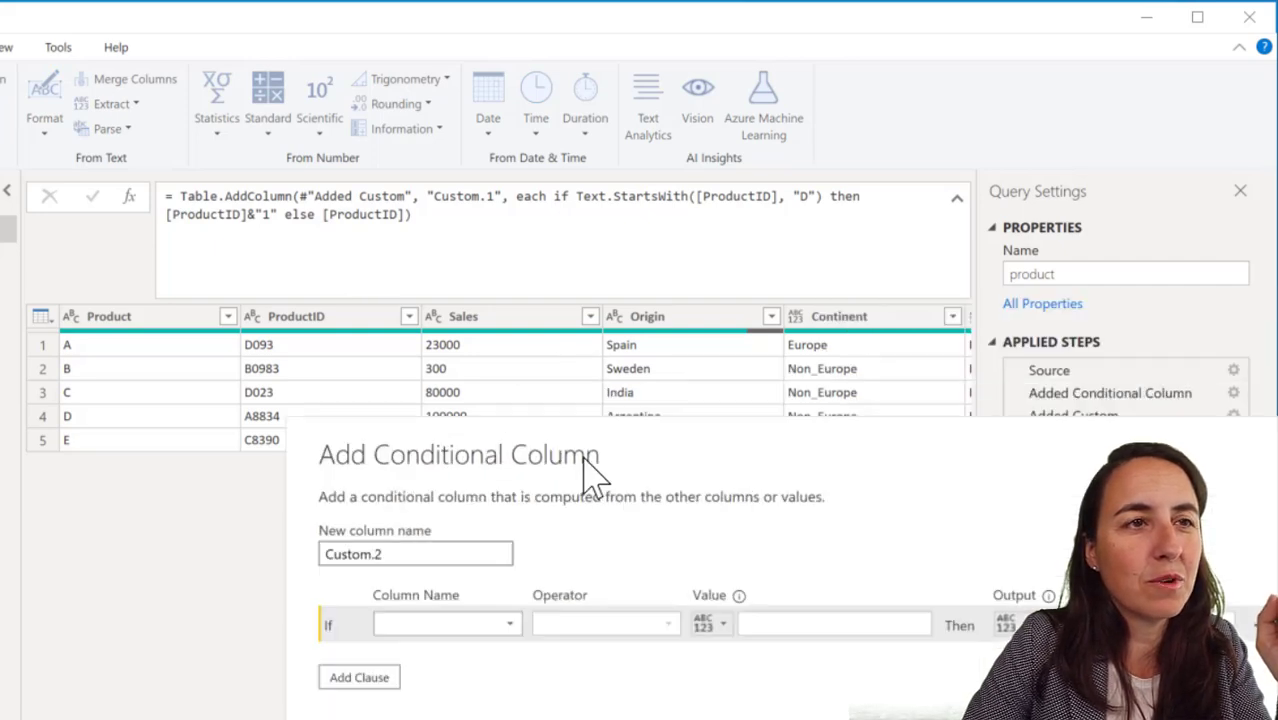
click(197, 630)
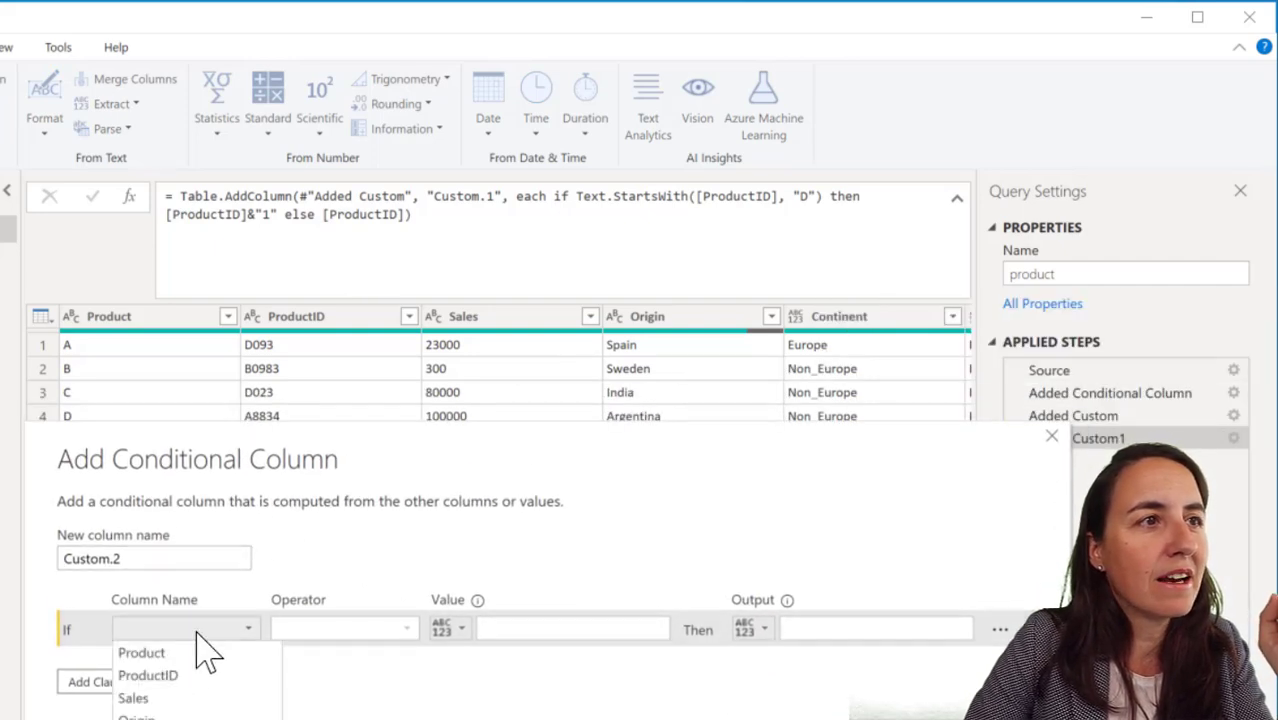
click(205, 697)
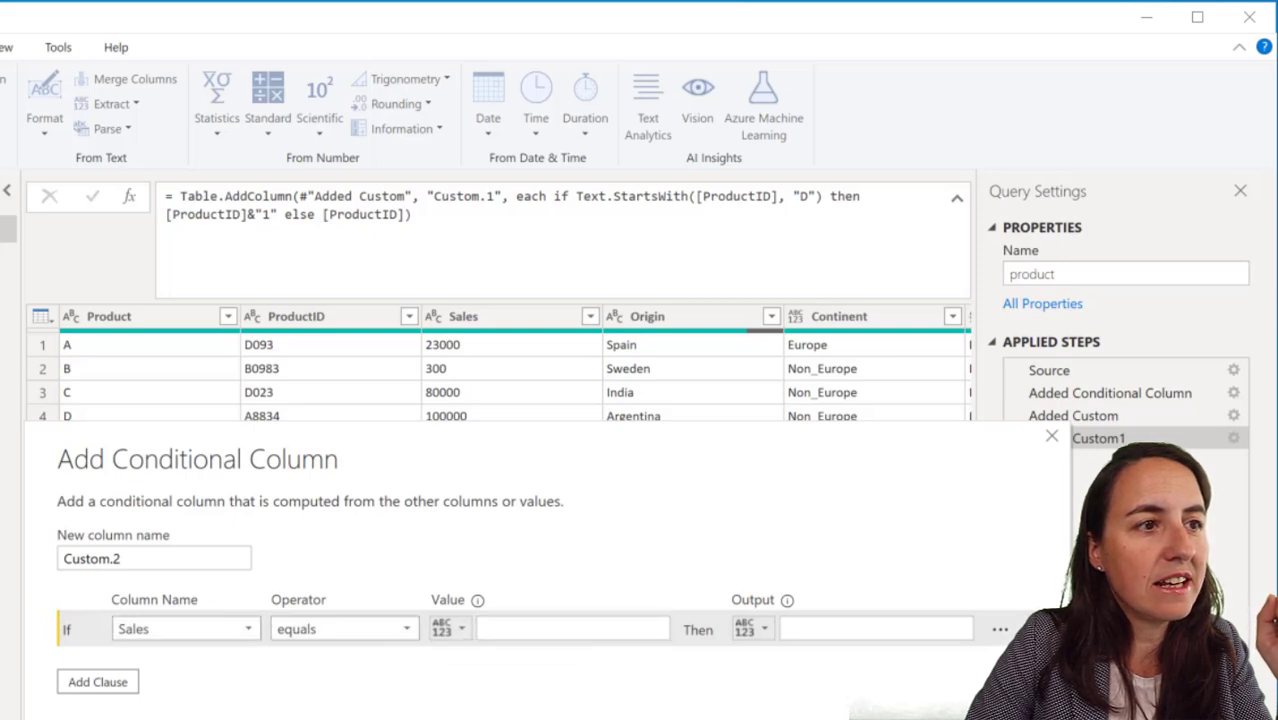
click(344, 628)
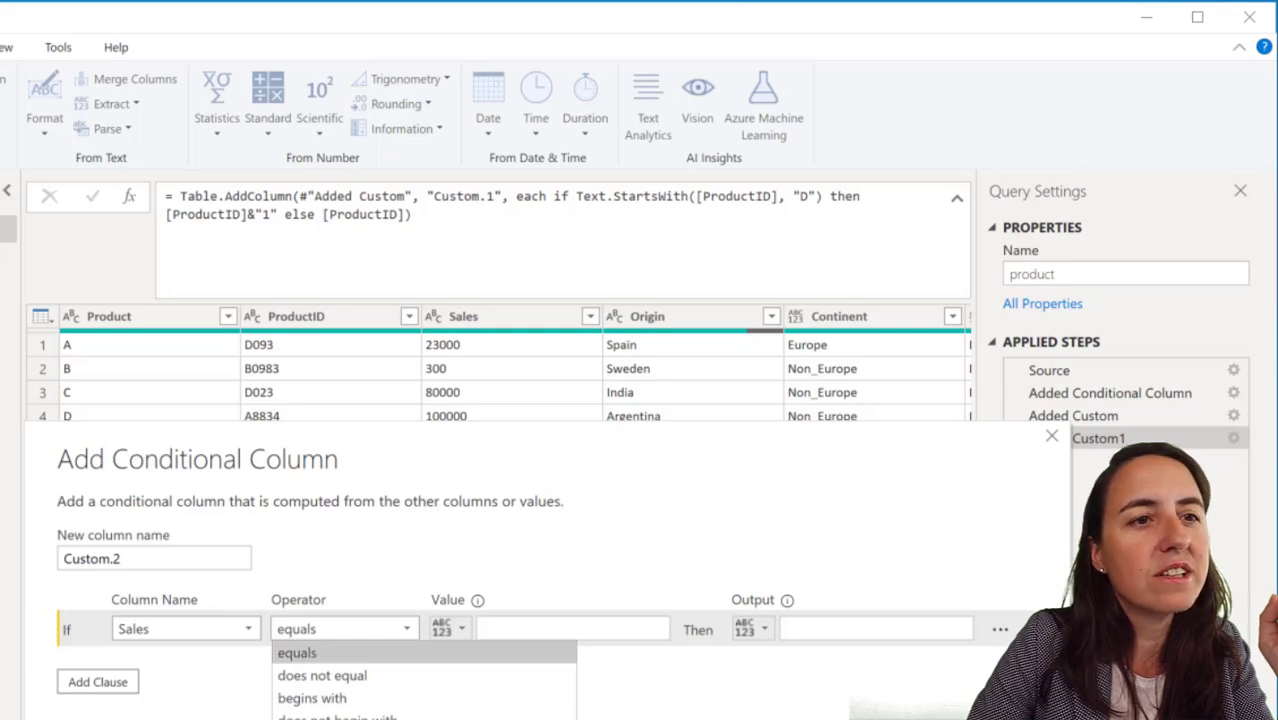
key(Escape)
key(Escape)
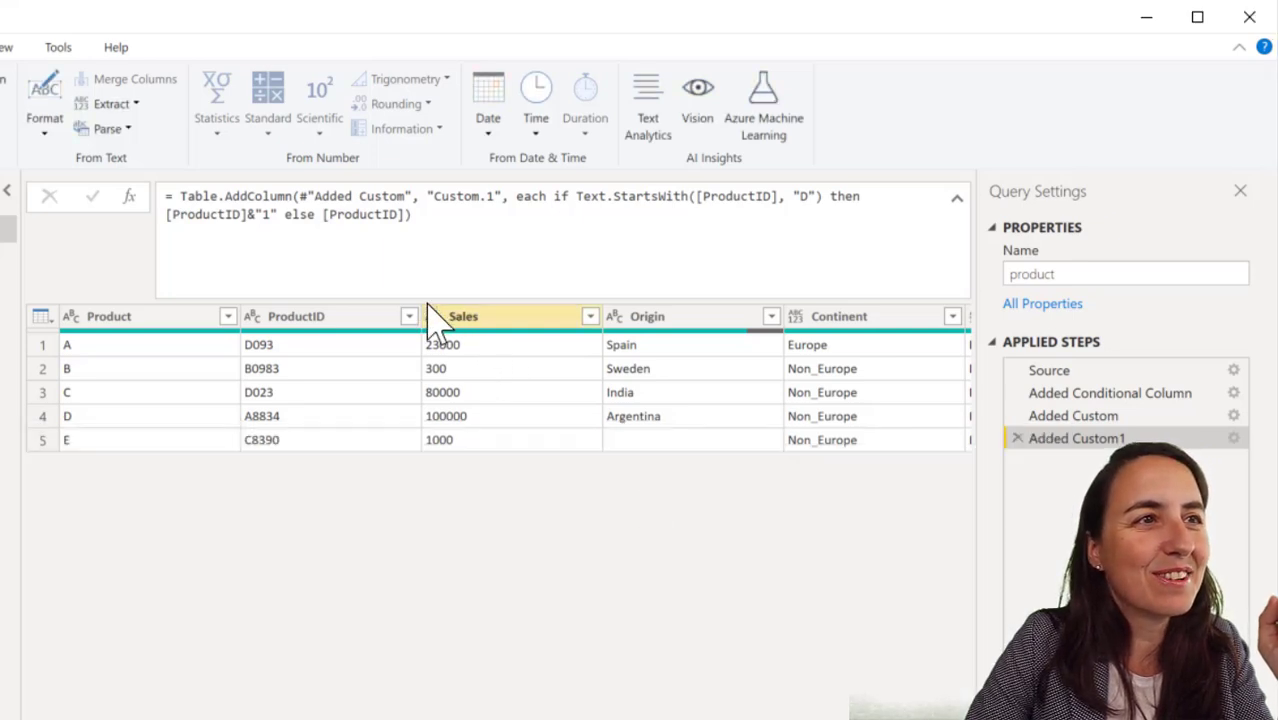
Change the data type of the Sales column to Whole Number.
click(433, 316)
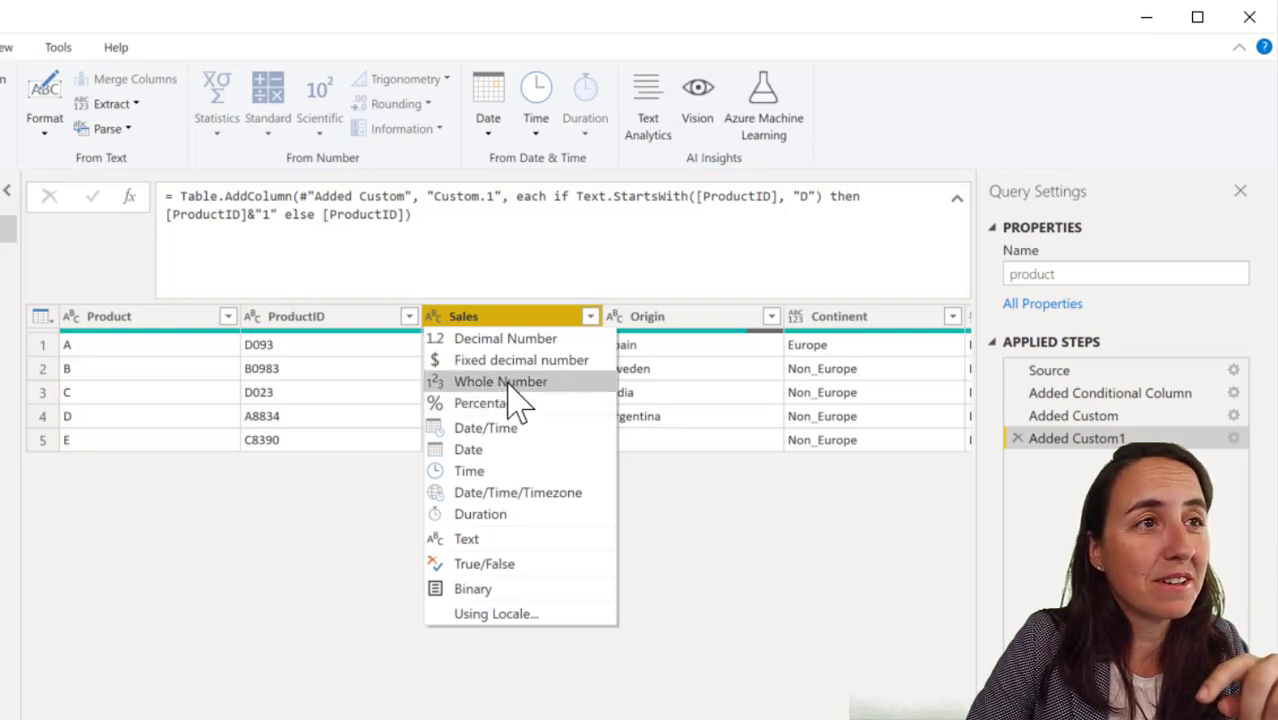
click(505, 383)
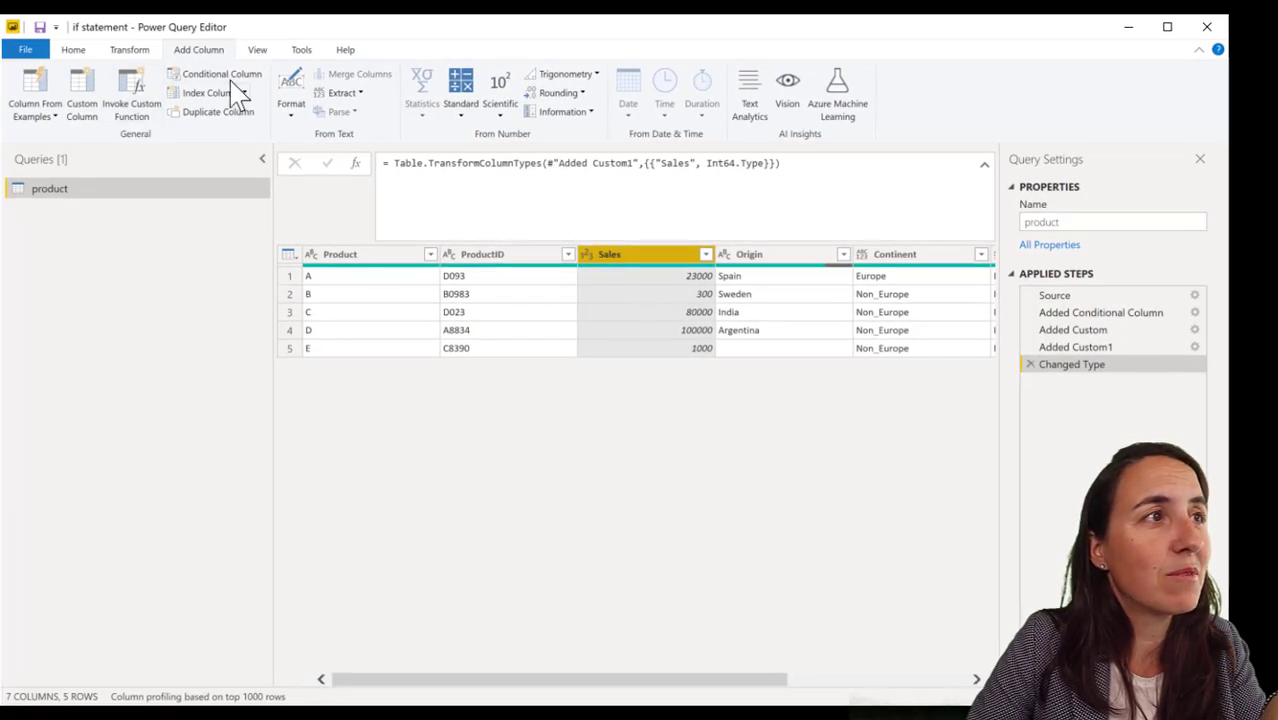
Start a new conditional column whose first clause outputs <1000 when Sales is less than 1000.
click(222, 75)
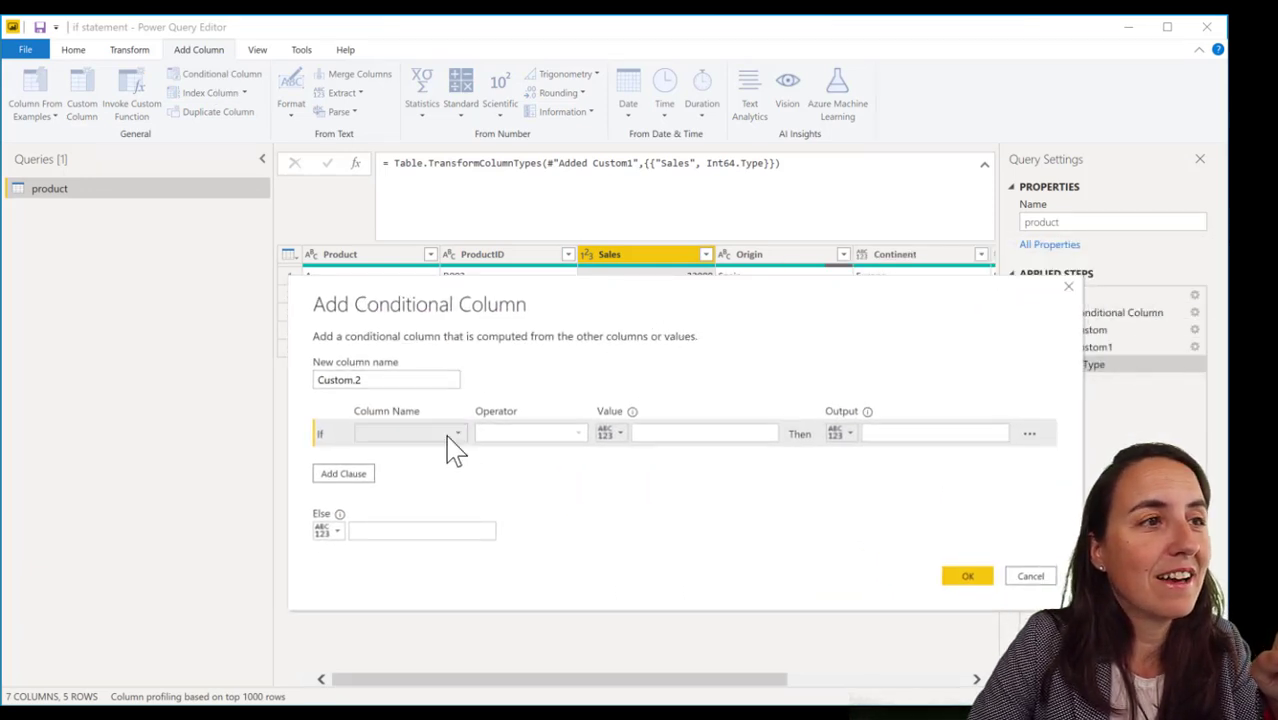
click(450, 434)
click(422, 488)
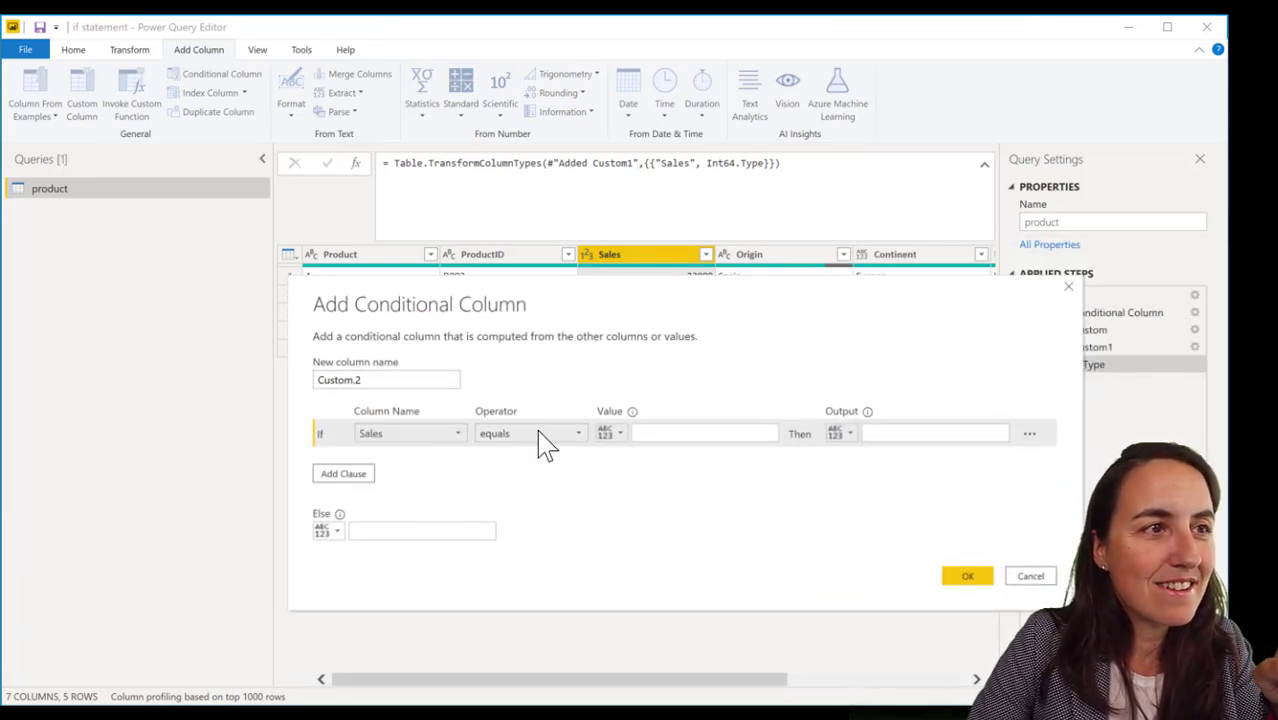
click(510, 436)
click(543, 522)
click(735, 438)
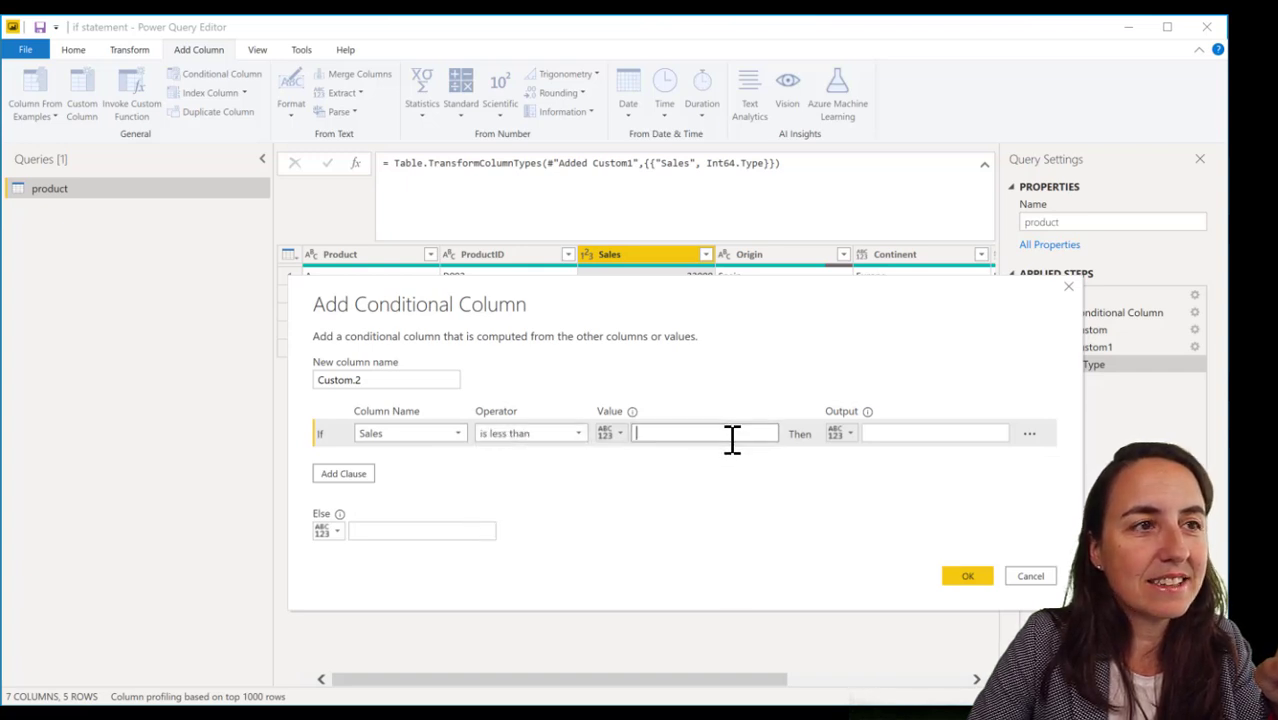
text(1000)
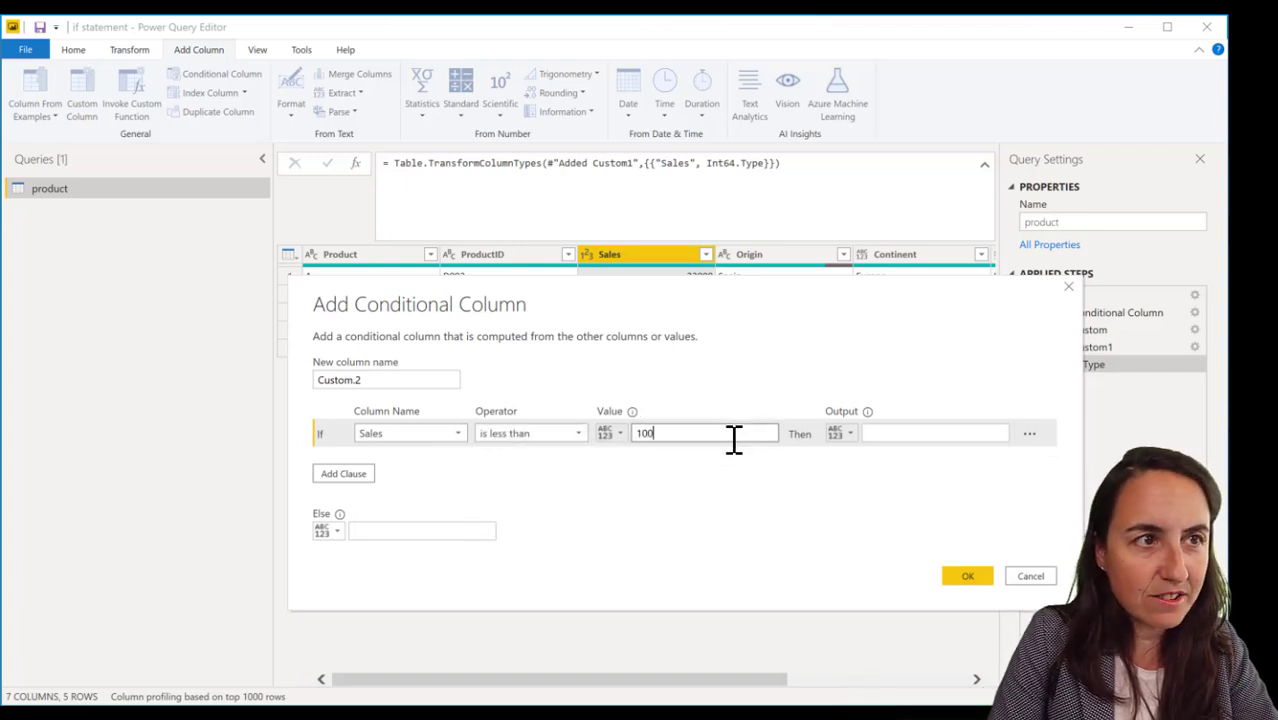
key(Tab)
key(Tab)
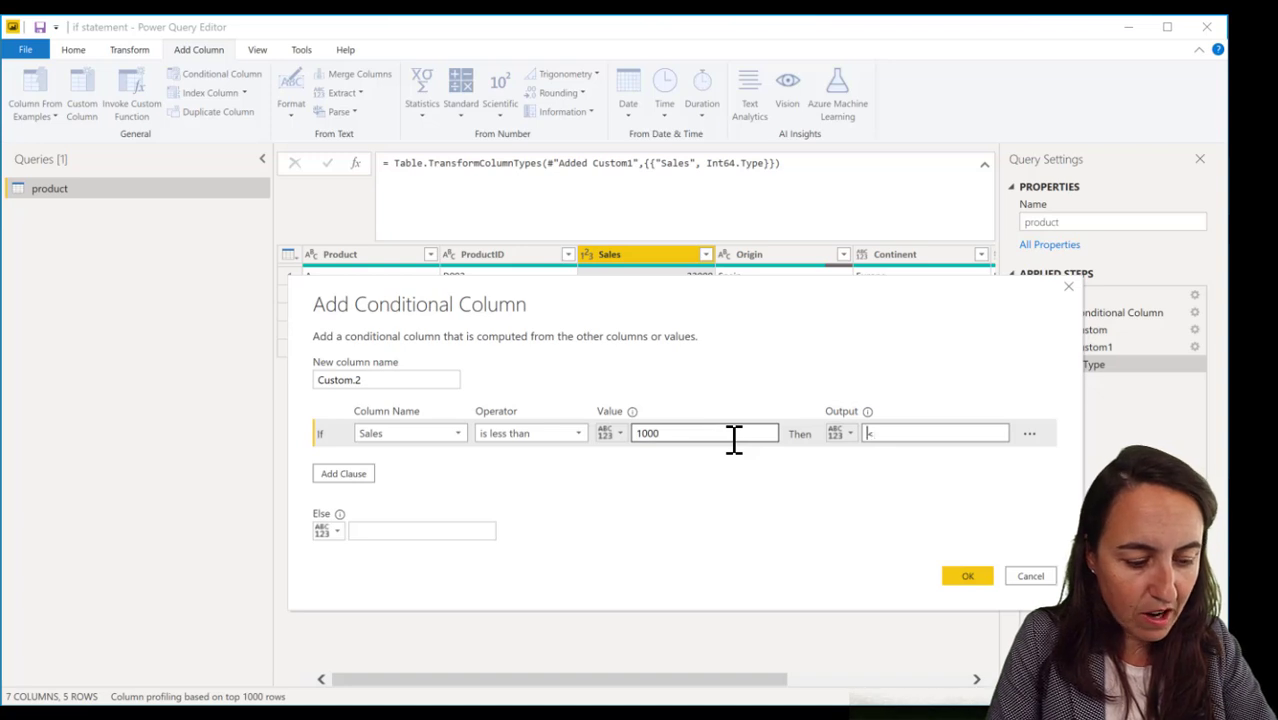
text(<1000)
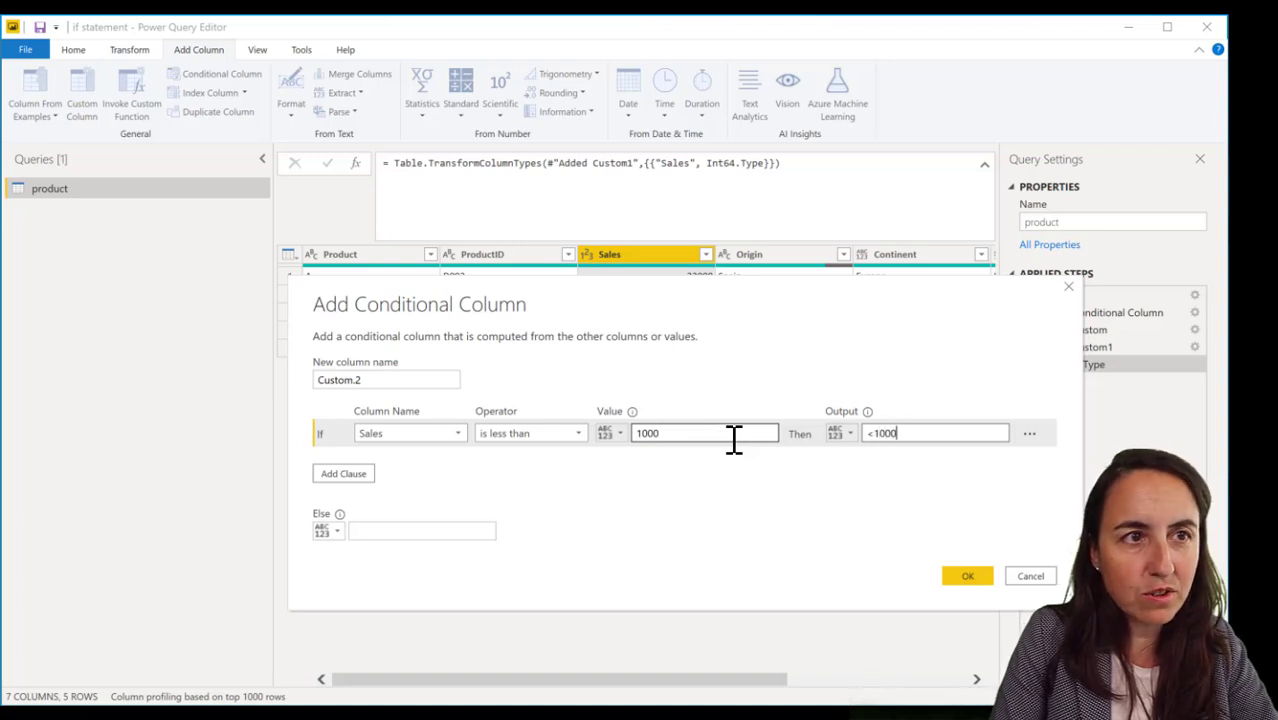
Add three Else If clauses to the conditional column and base each one on the Sales column.
click(341, 473)
click(346, 503)
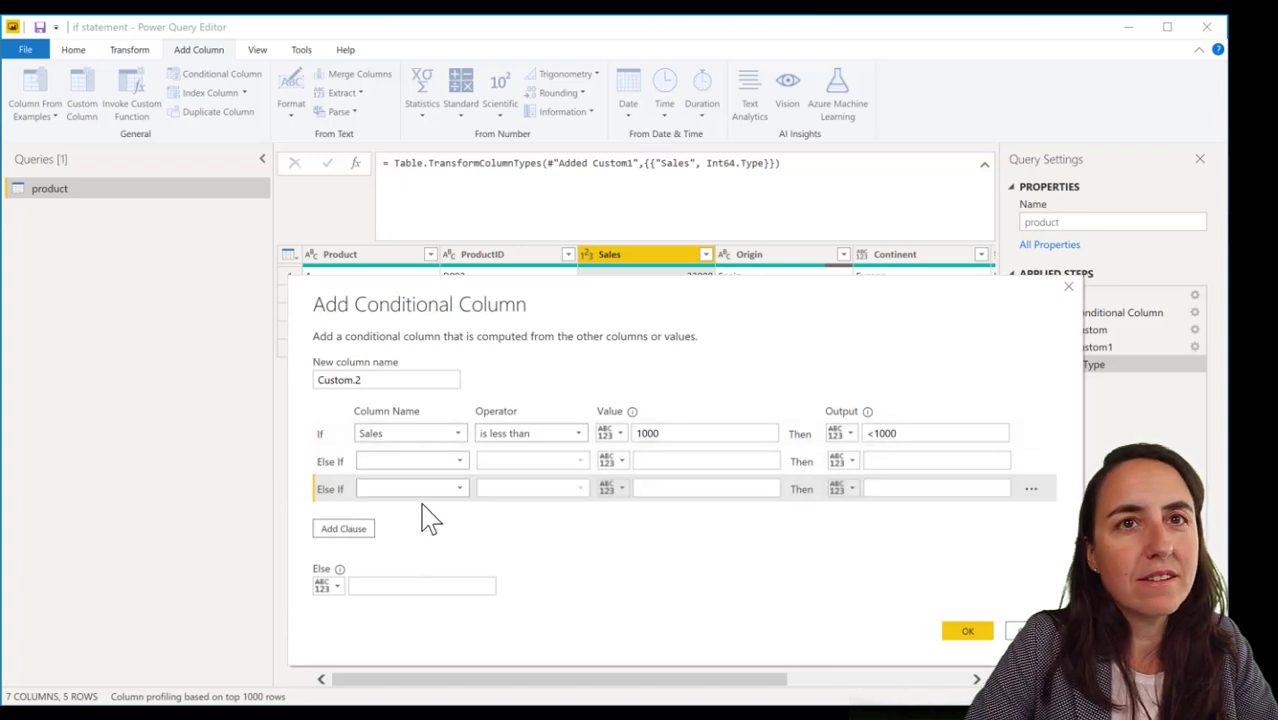
click(350, 533)
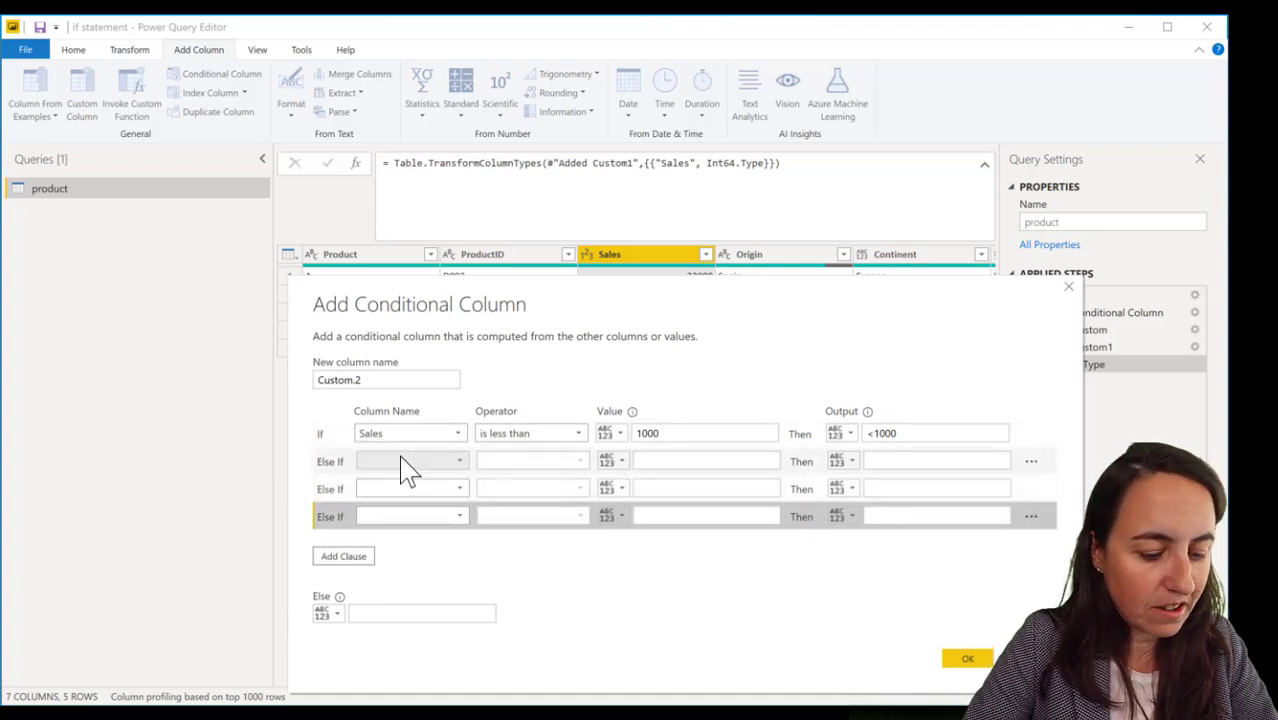
click(402, 461)
click(393, 511)
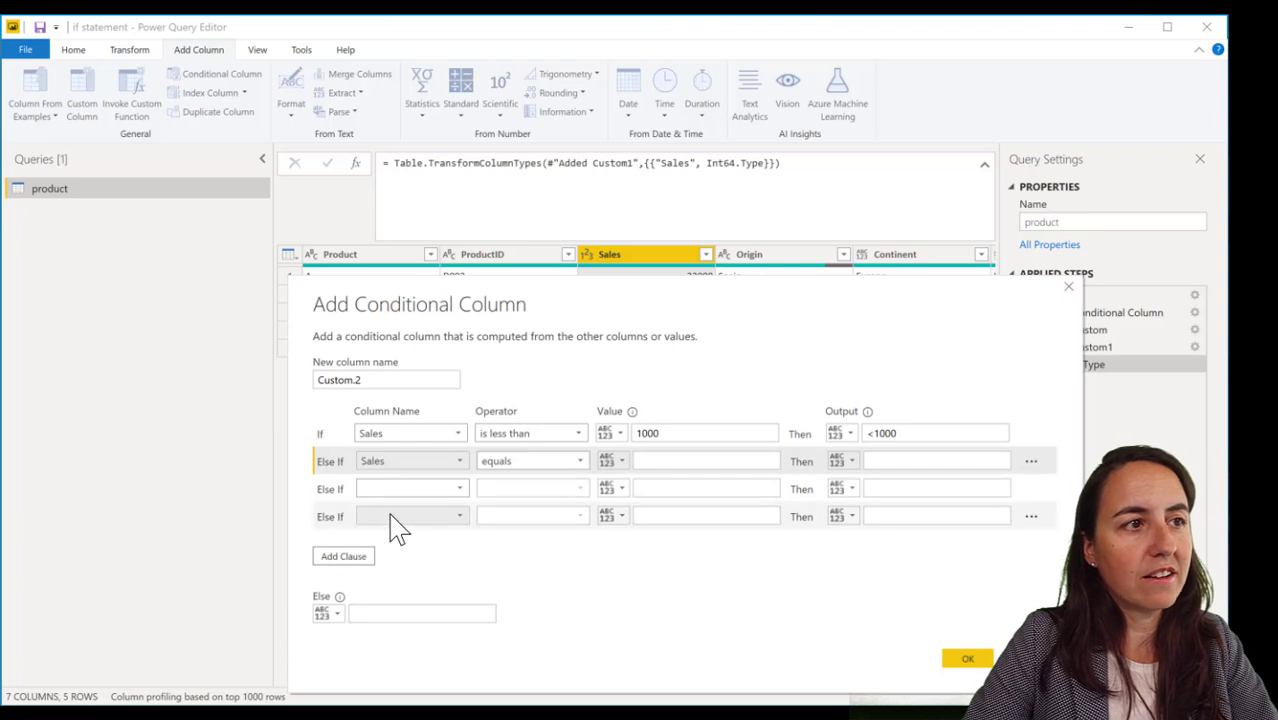
click(408, 488)
click(397, 538)
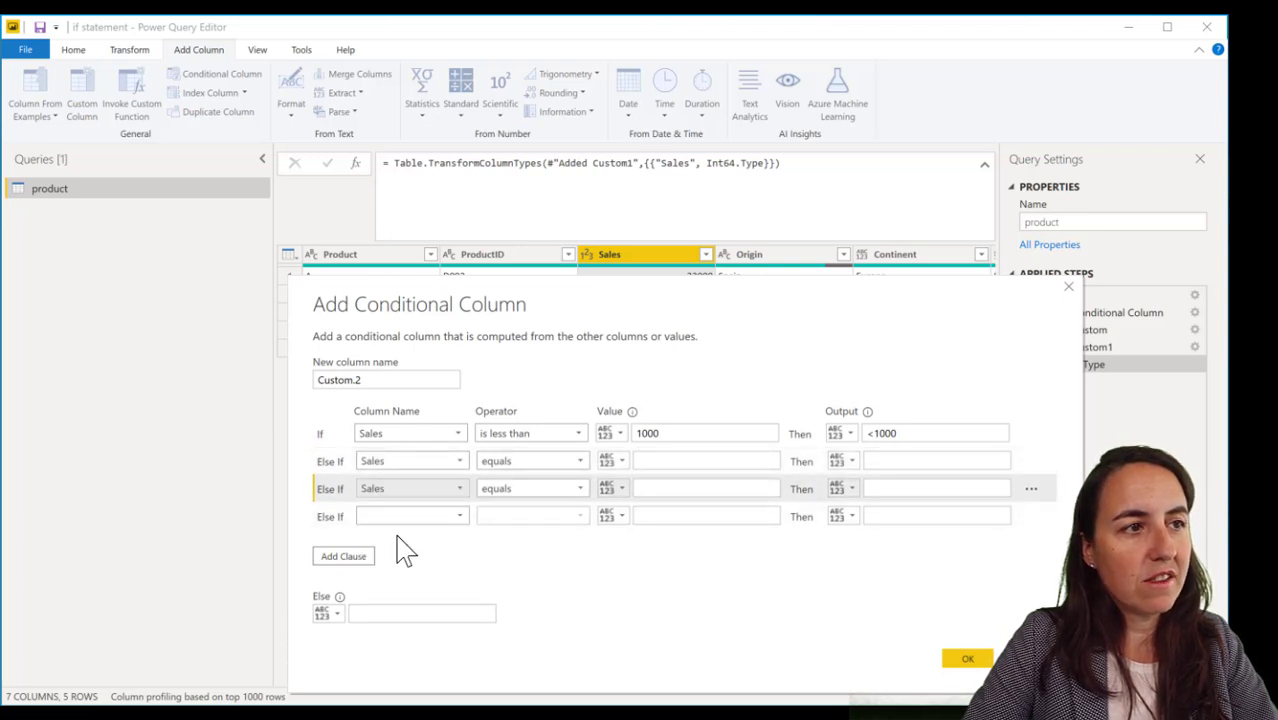
click(448, 518)
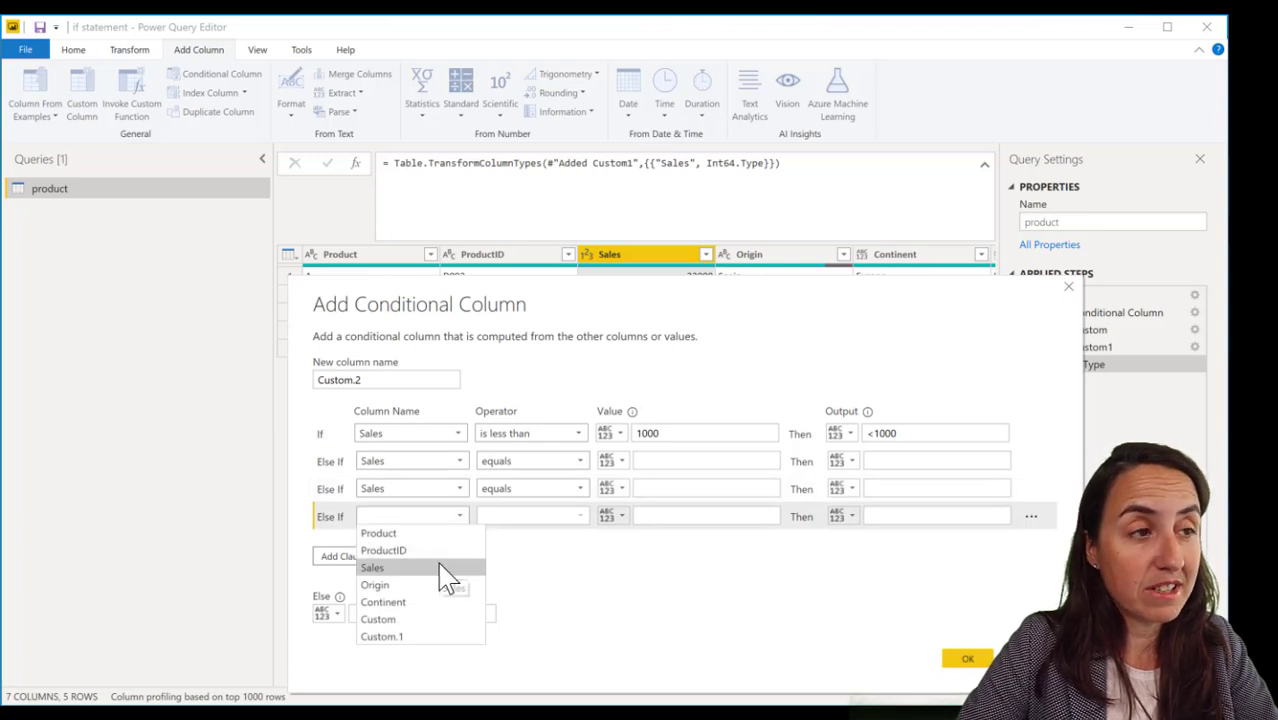
click(445, 570)
Set the operator of all three Else If clauses to is less than.
click(537, 465)
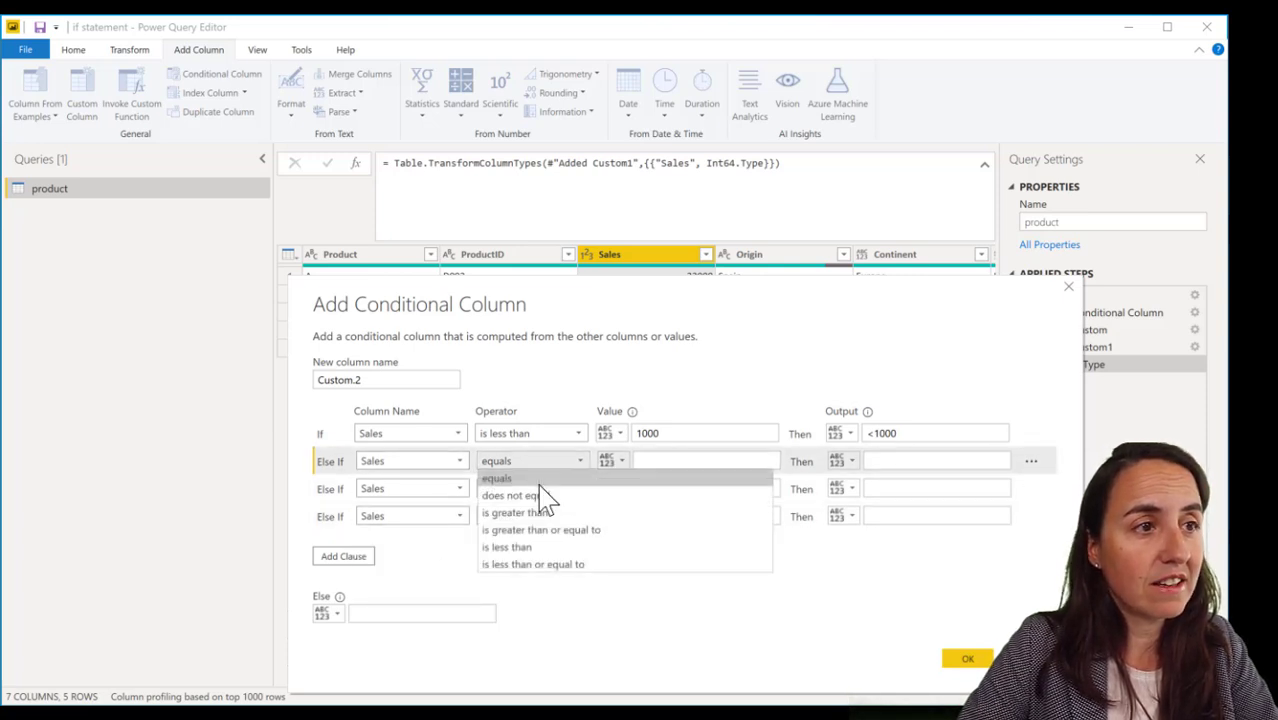
click(535, 547)
click(536, 489)
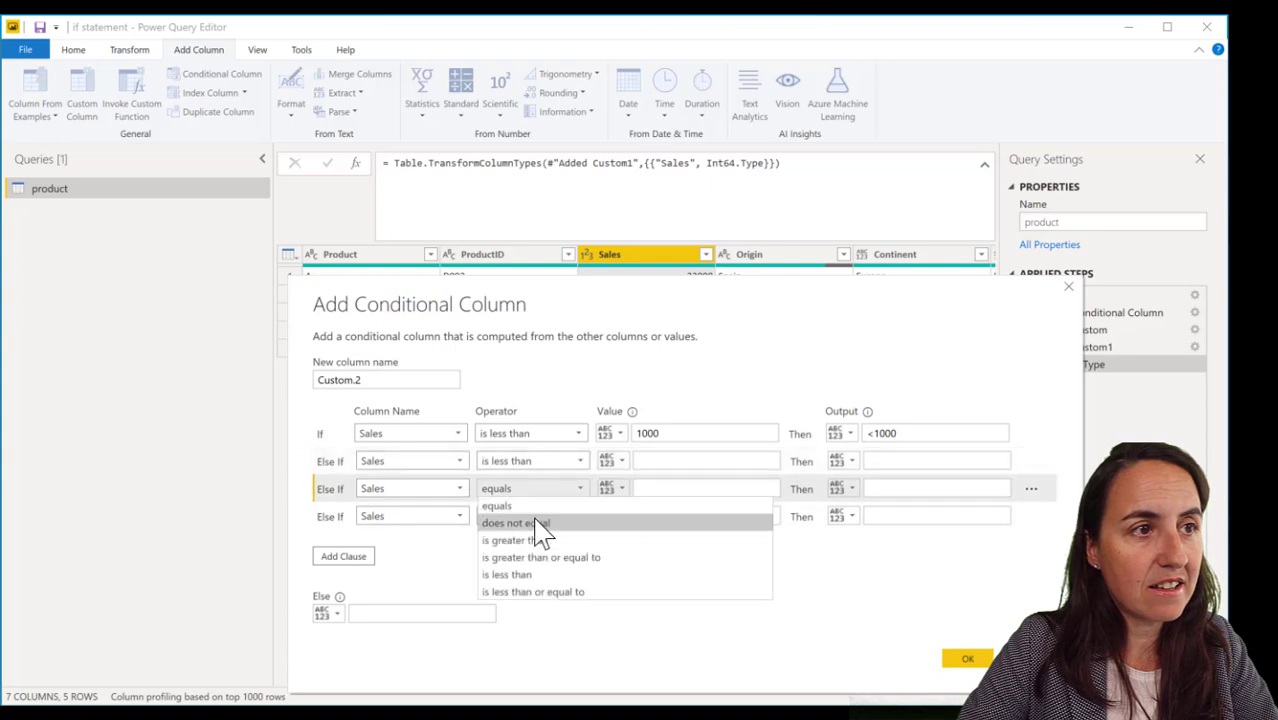
click(540, 574)
click(548, 517)
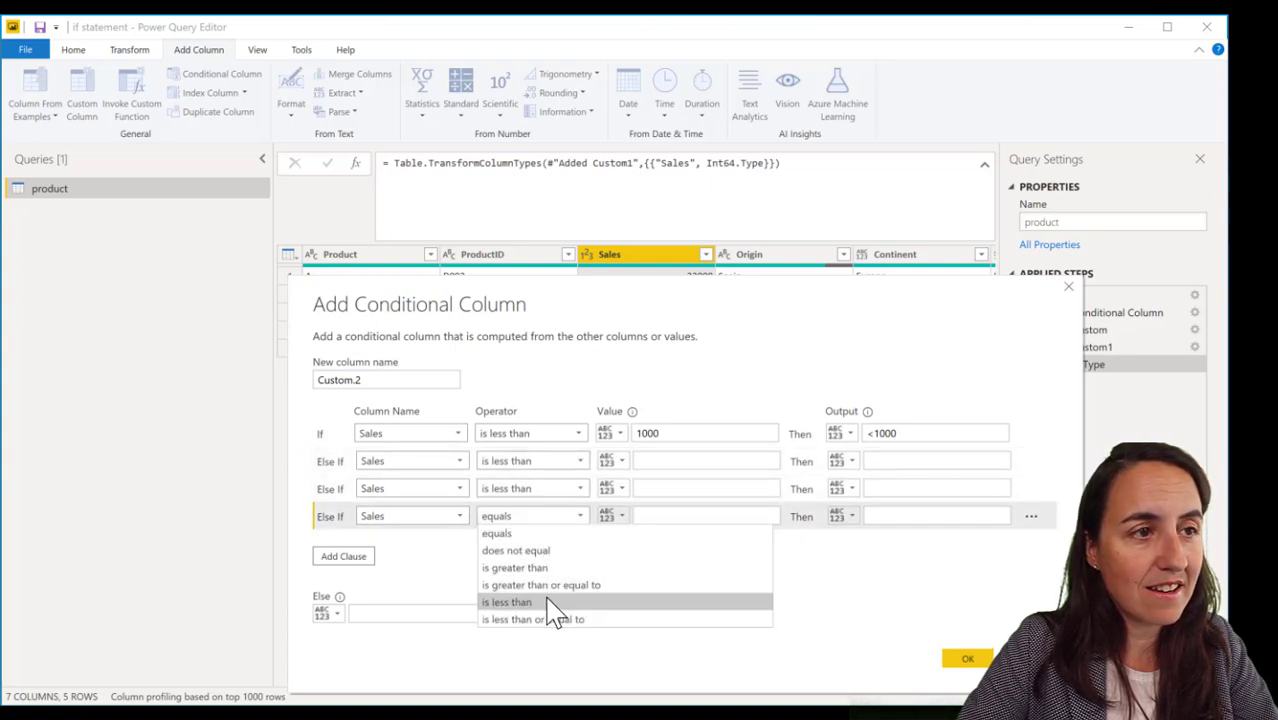
click(548, 602)
Give the first Else If clause the value 10000 and the output <10000.
click(652, 460)
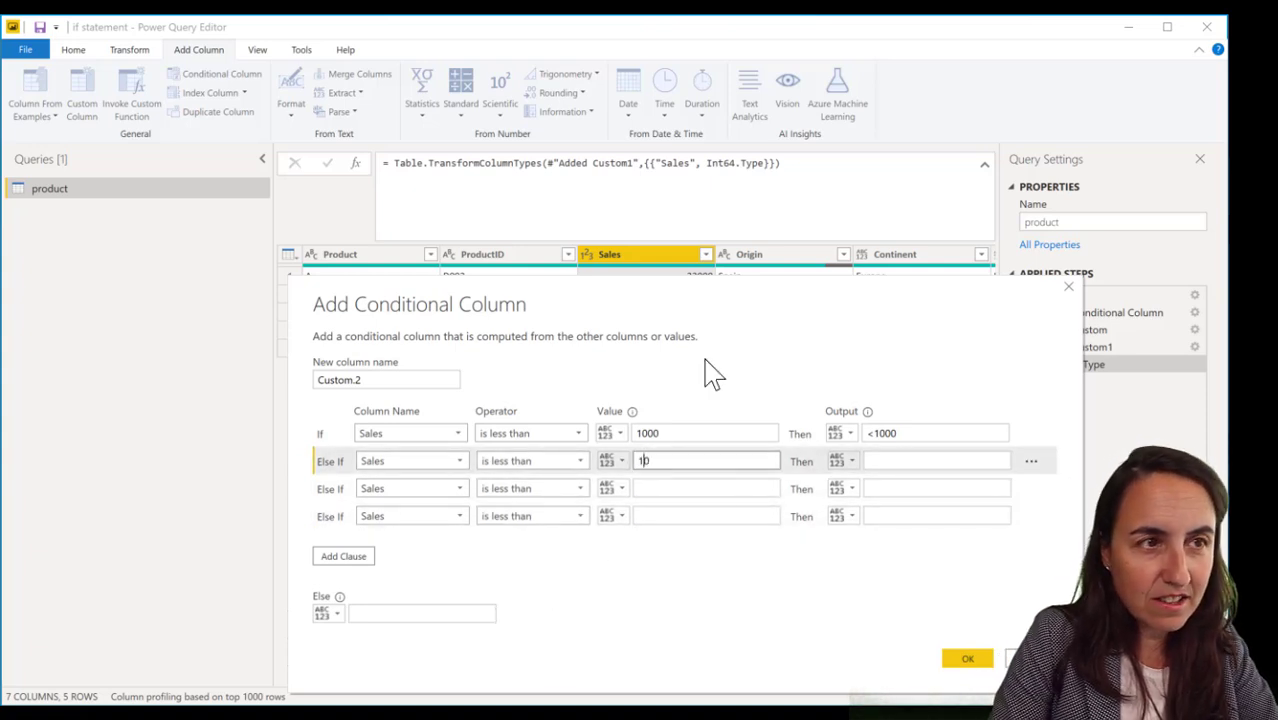
text(1000)
key(Tab)
key(Tab)
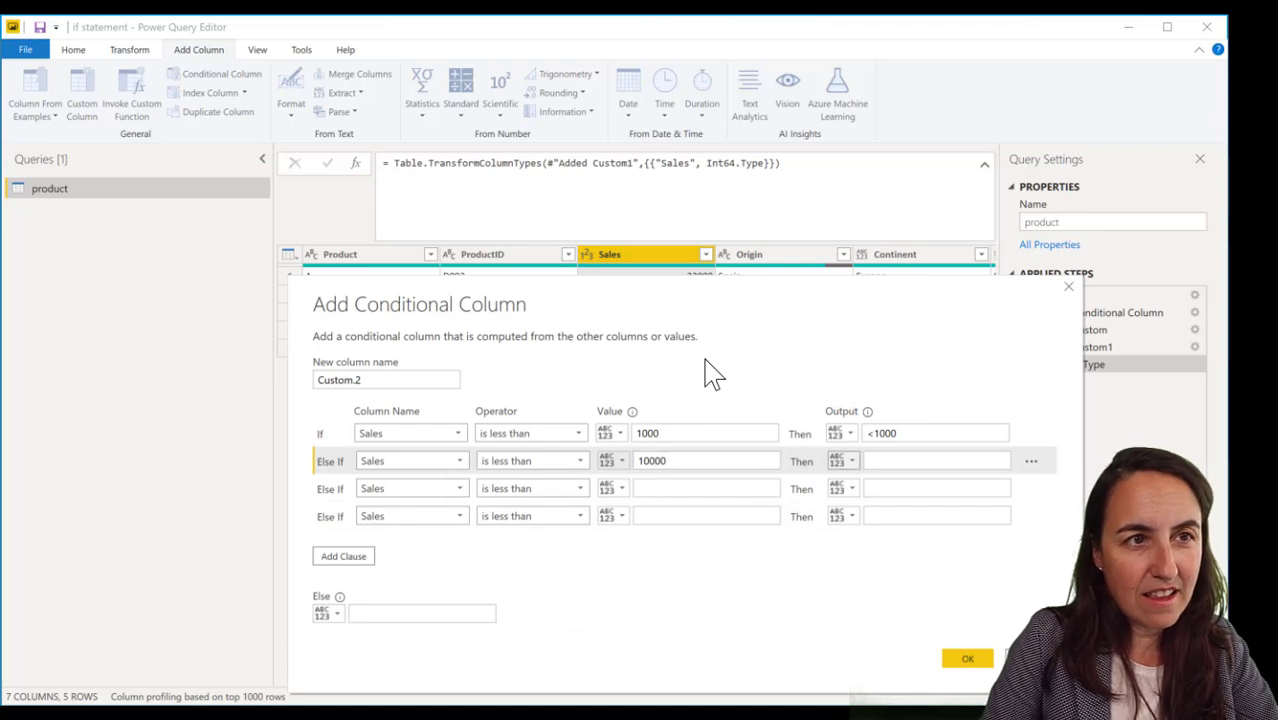
text(<10)
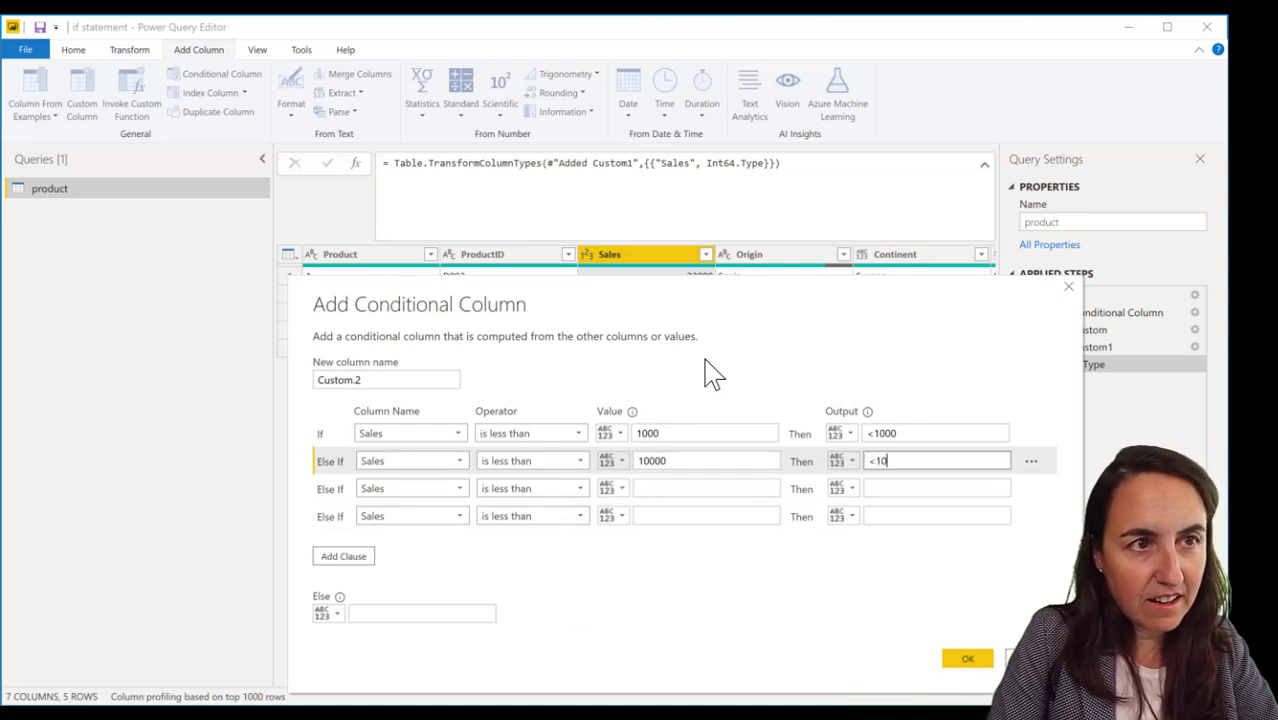
Give the second Else If clause the value 100000 and the output <100000.
key(Tab)
key(Tab)
key(Tab)
key(Tab)
key(Tab)
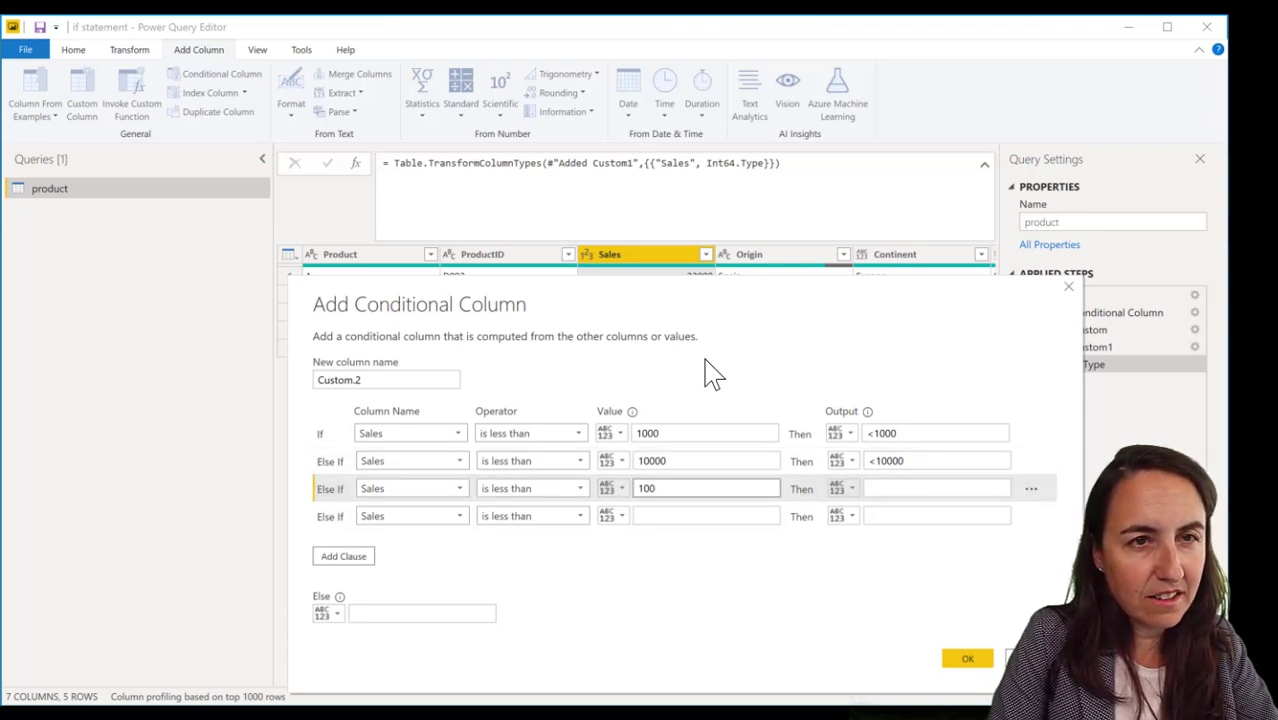
key(Tab)
key(Tab)
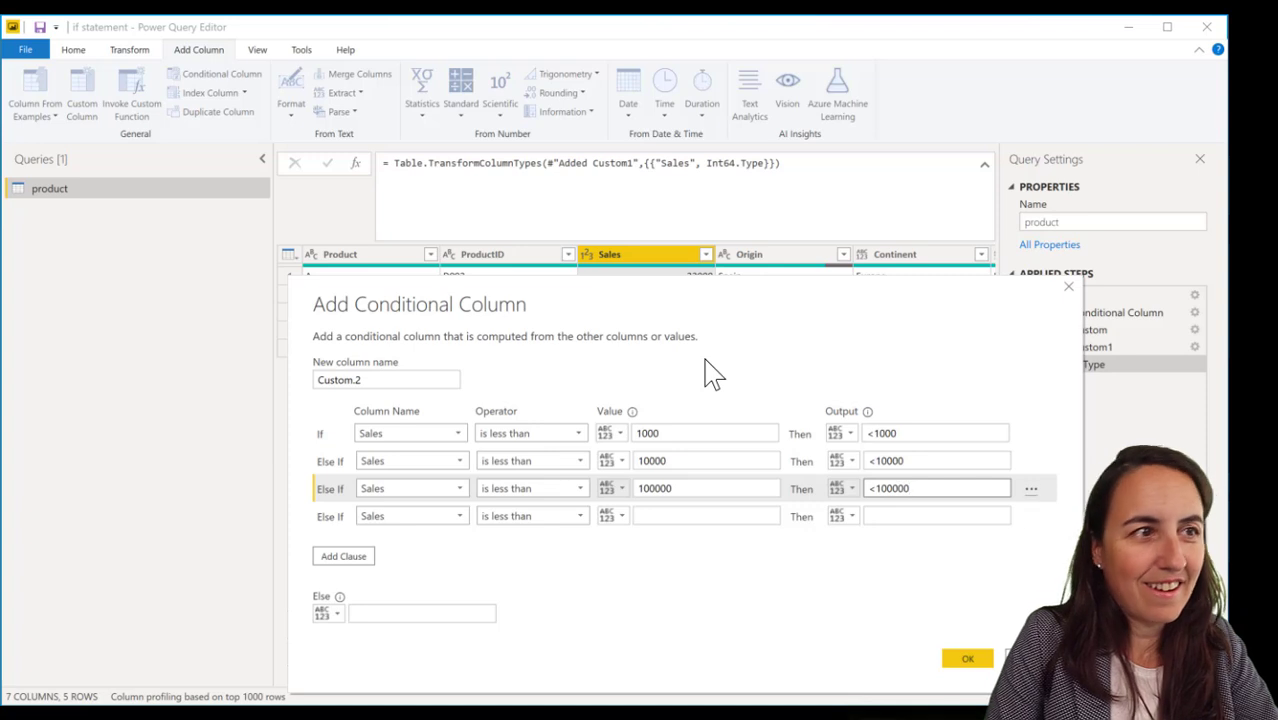
Give the third Else If clause the value 1000000 and the output <1000000.
key(Tab)
key(Tab)
key(Tab)
key(Tab)
key(Tab)
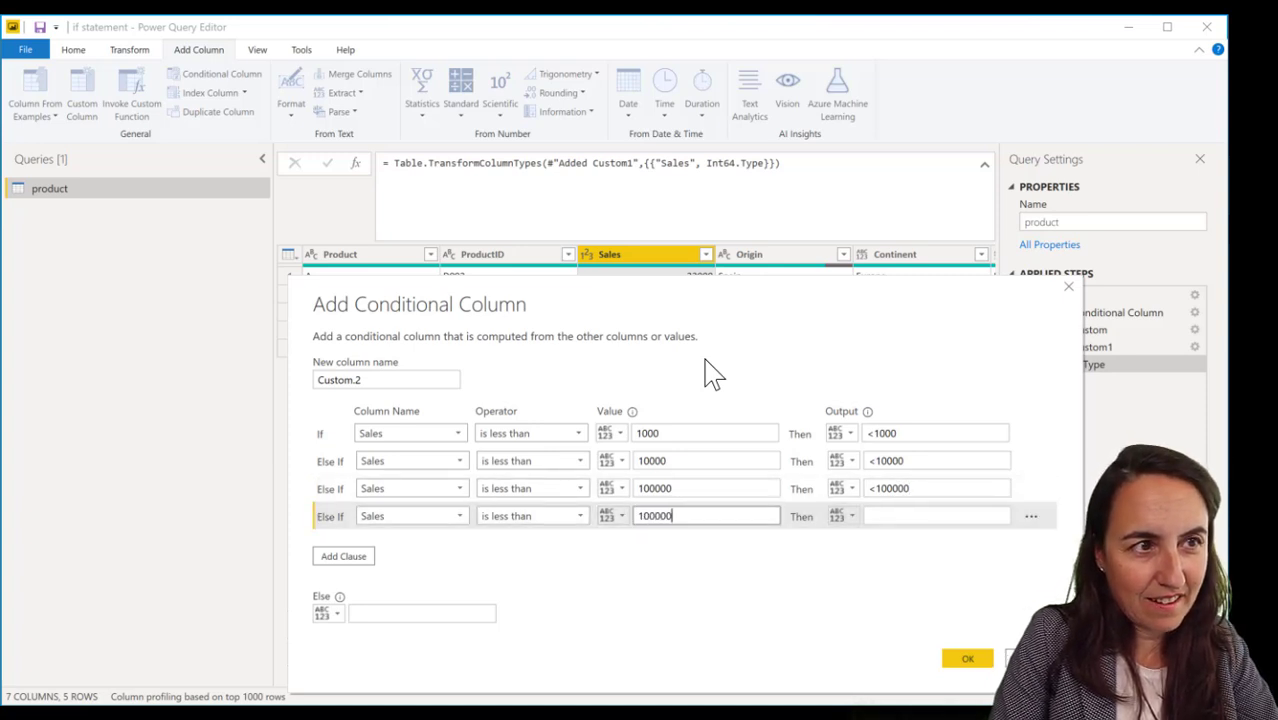
key(Tab)
key(Tab)
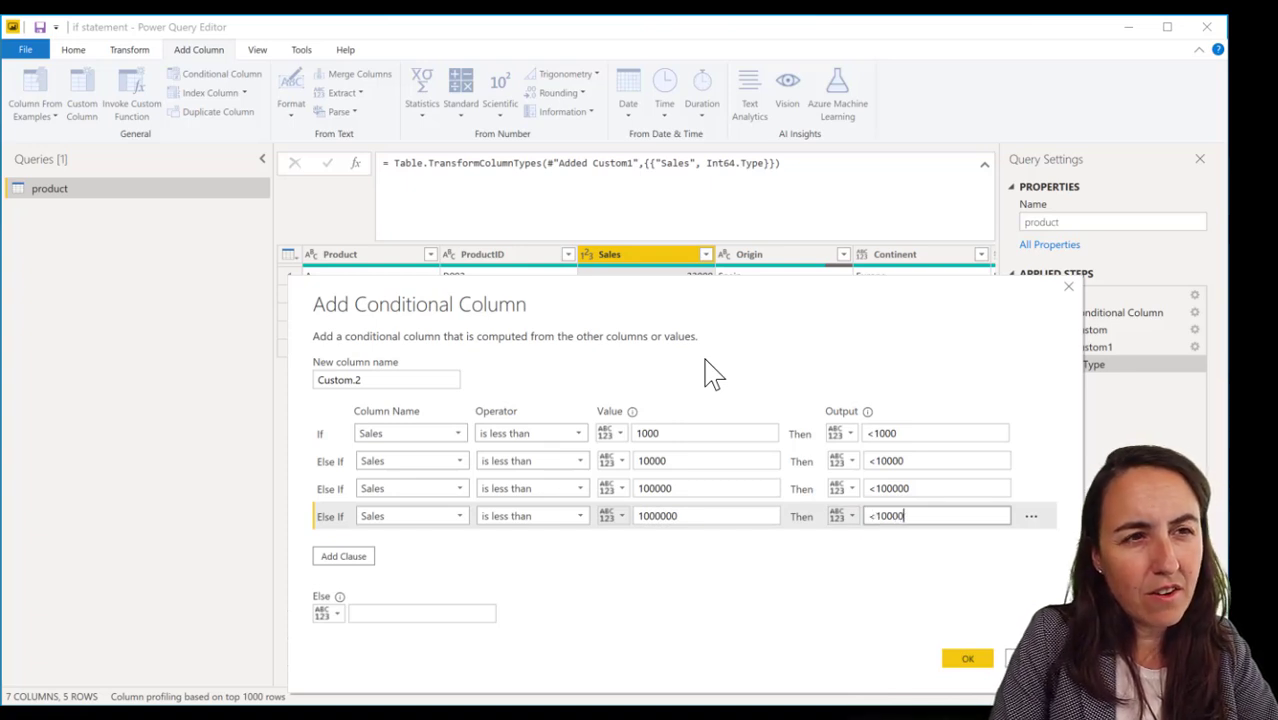
Set the Else output to >1000000 and add the conditional column.
key(Tab)
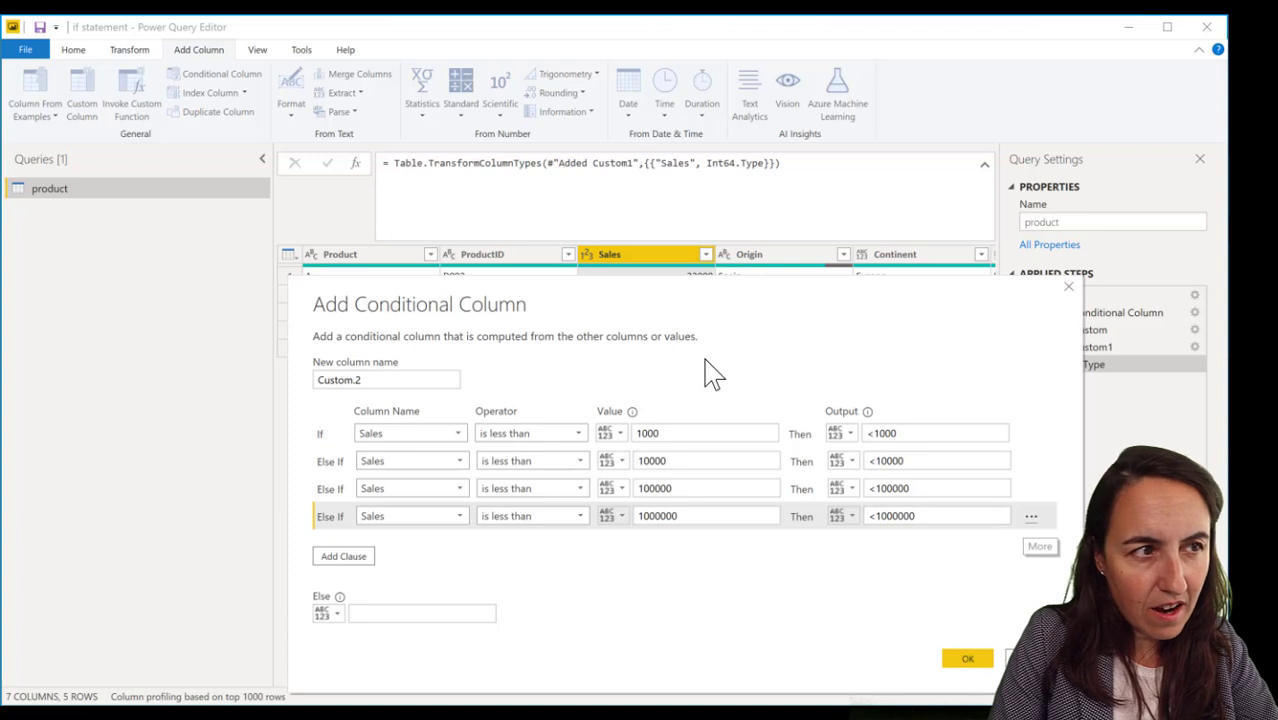
key(Tab)
key(Tab)
key(Tab)
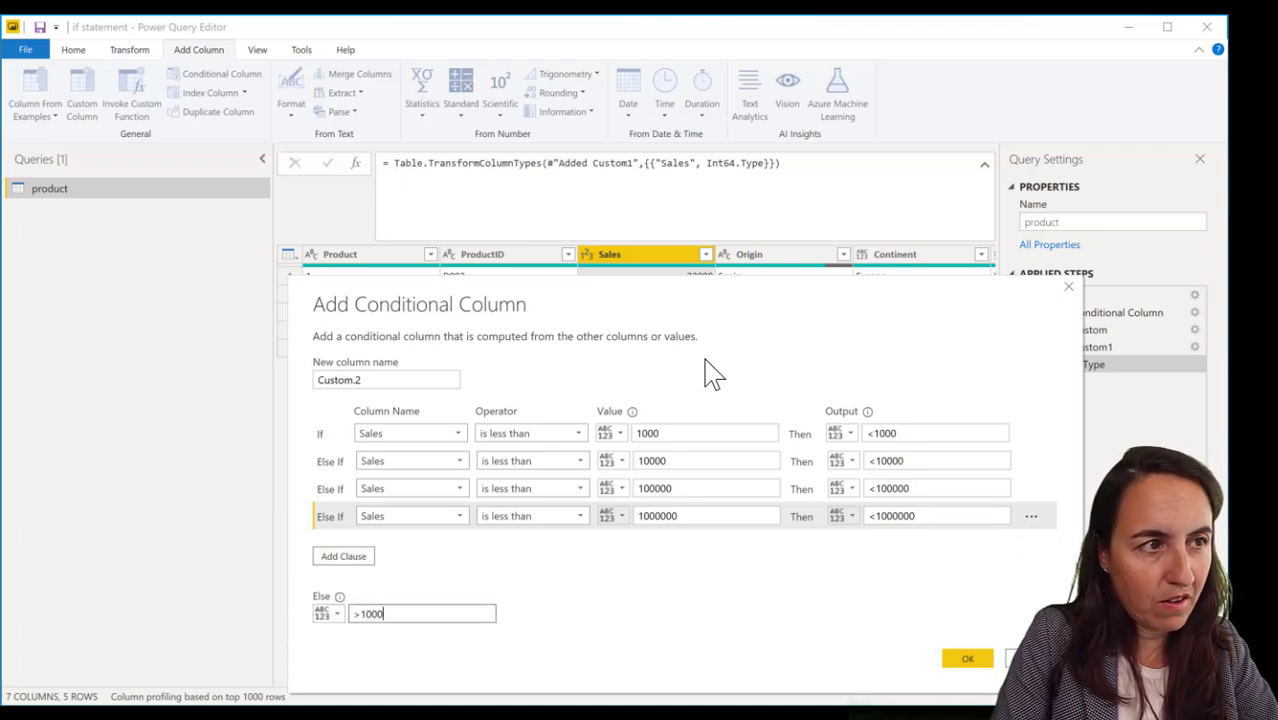
text(>1000000)
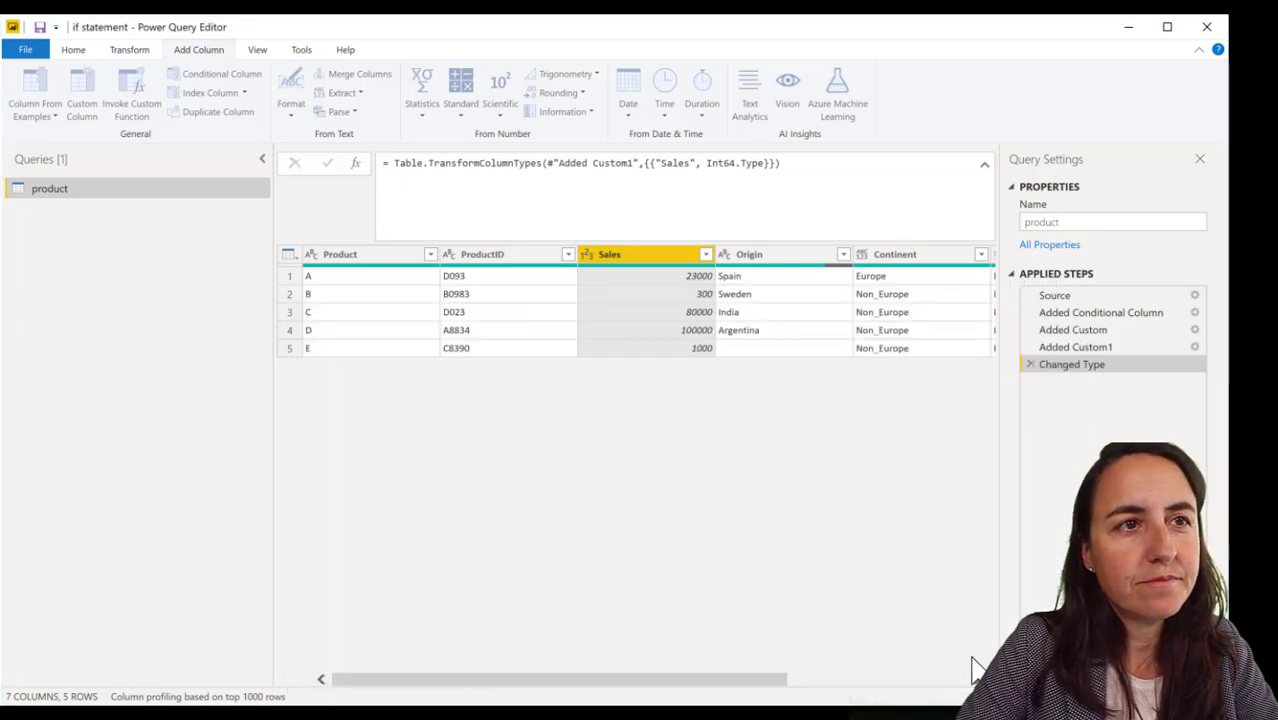
click(967, 658)
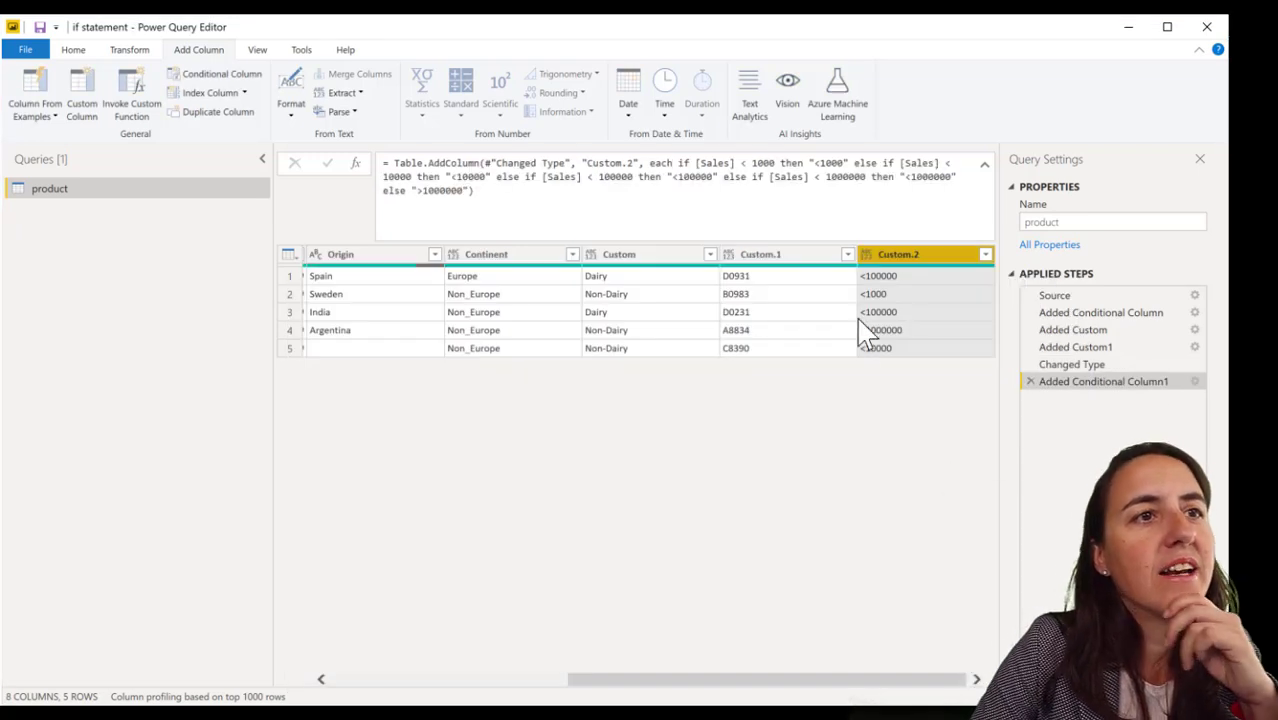
Collapse the query list to compare the Sales values with the Custom.2 column.
drag(660, 688, 560, 688)
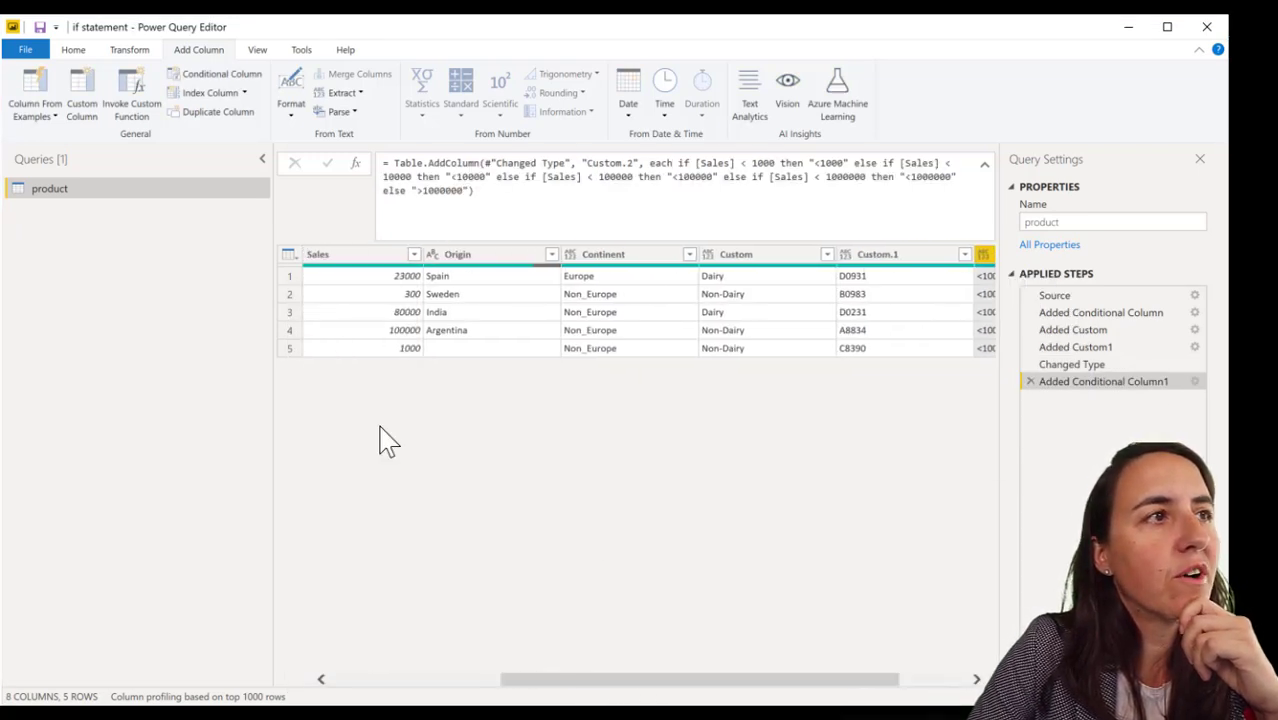
click(262, 159)
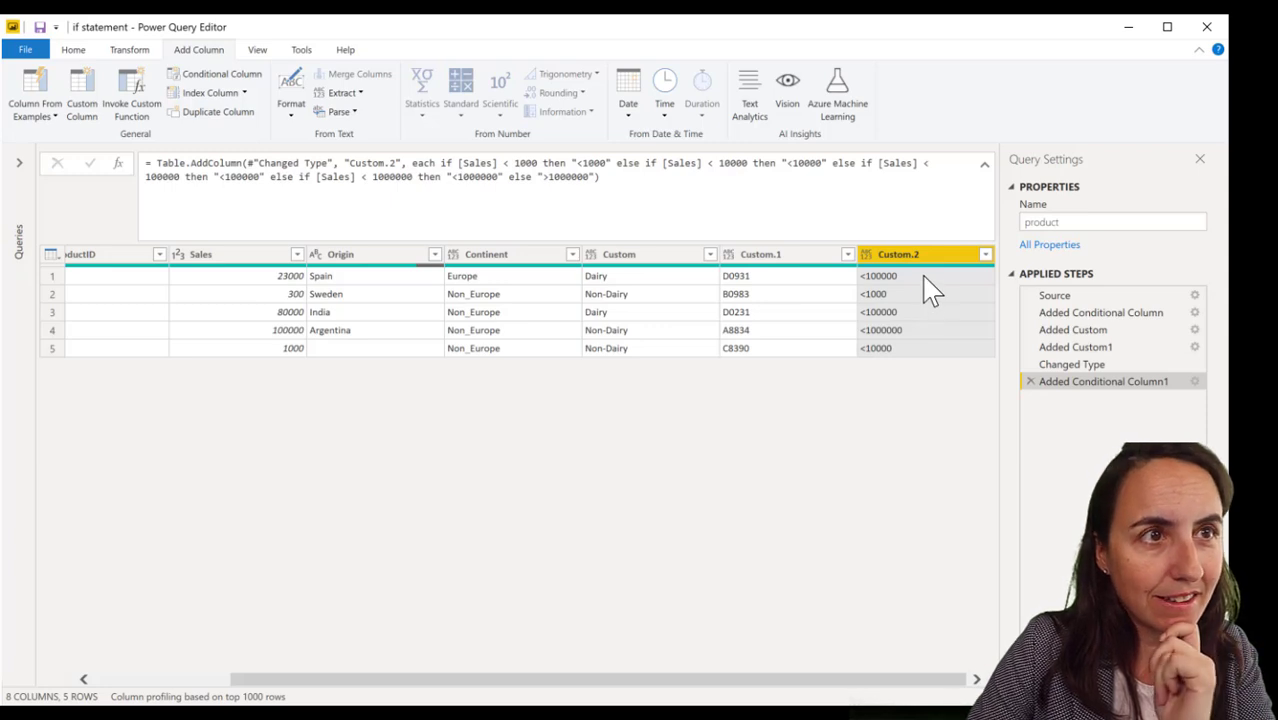
Edit the Custom.2 conditional column so the less than 10000 clause is evaluated before the less than 1000 clause.
click(1196, 382)
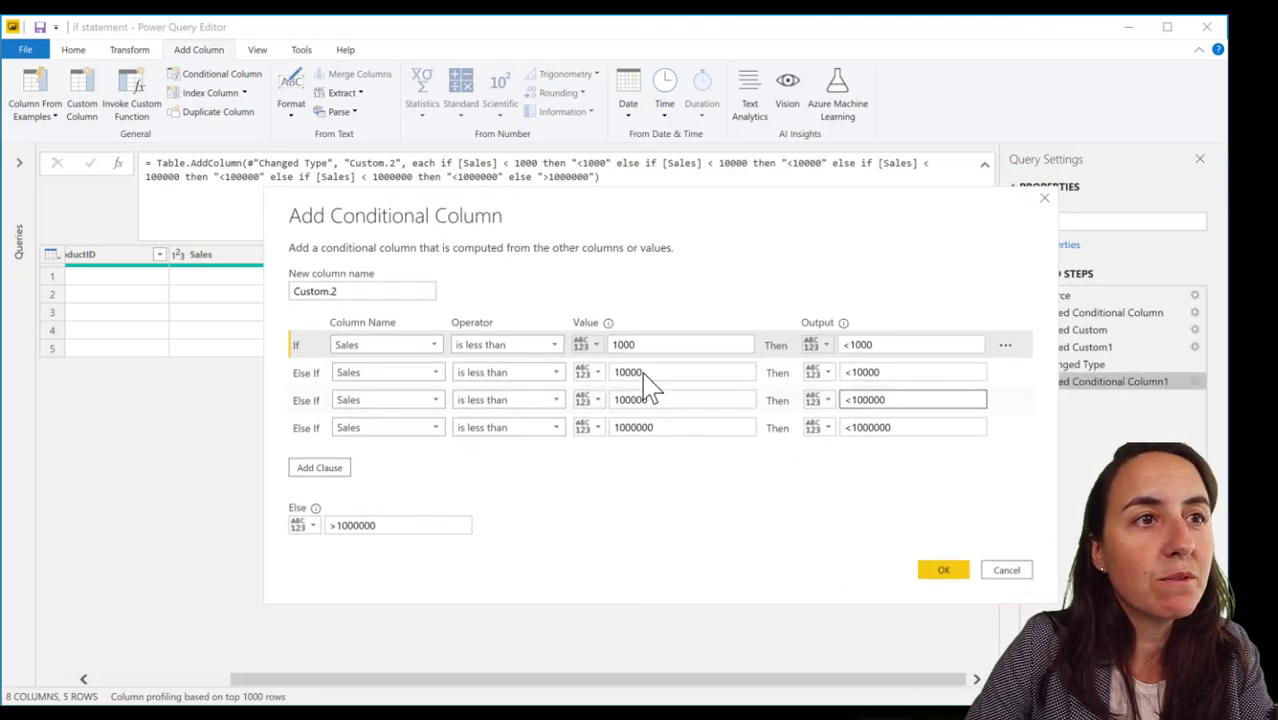
click(1007, 375)
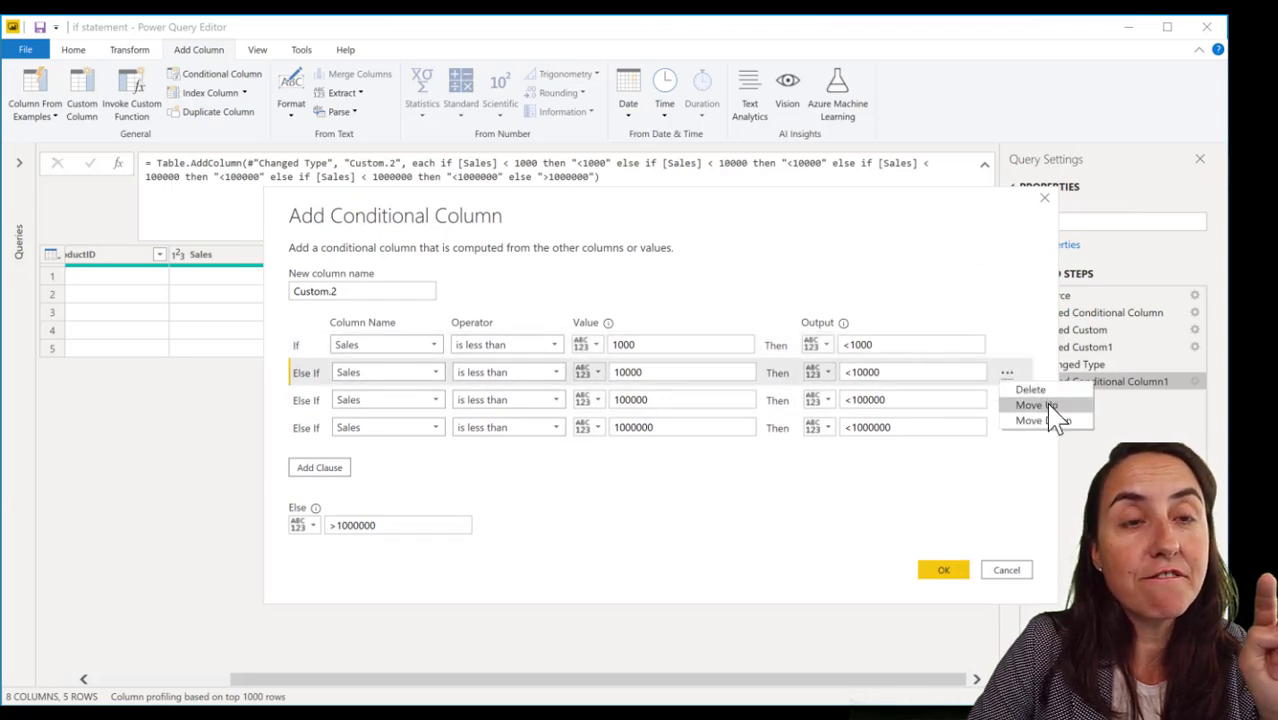
click(1050, 407)
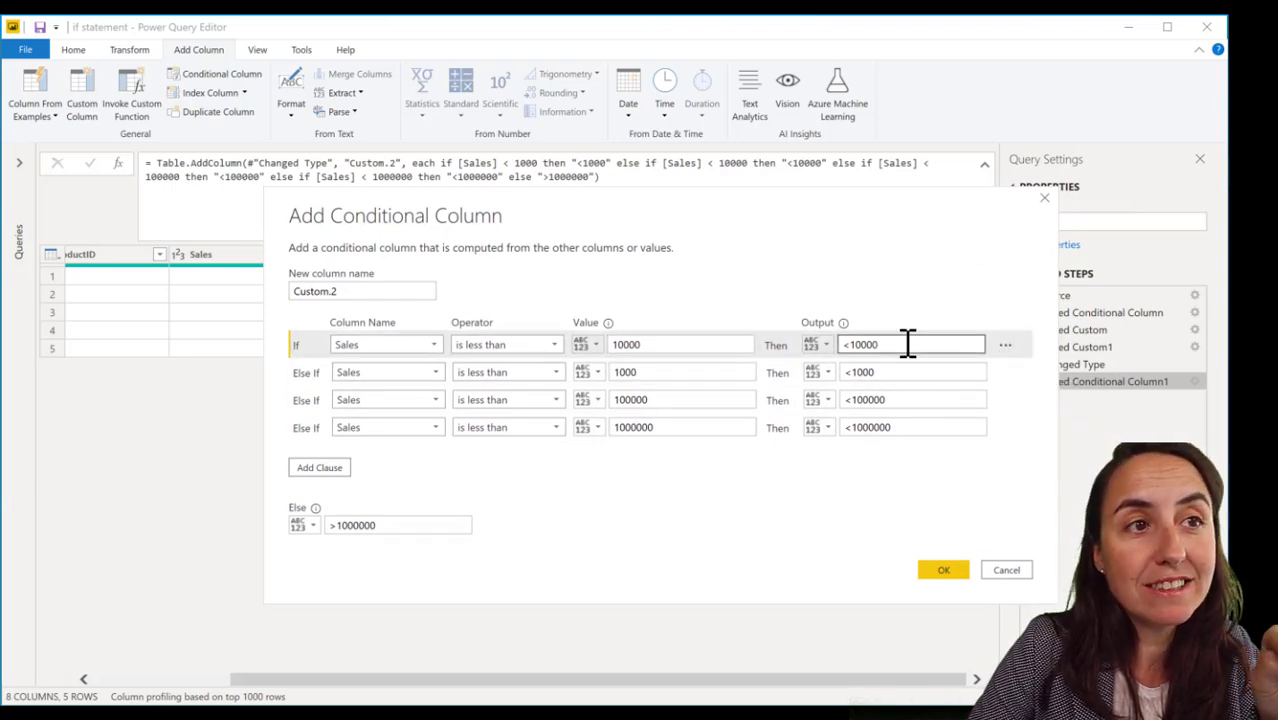
click(943, 569)
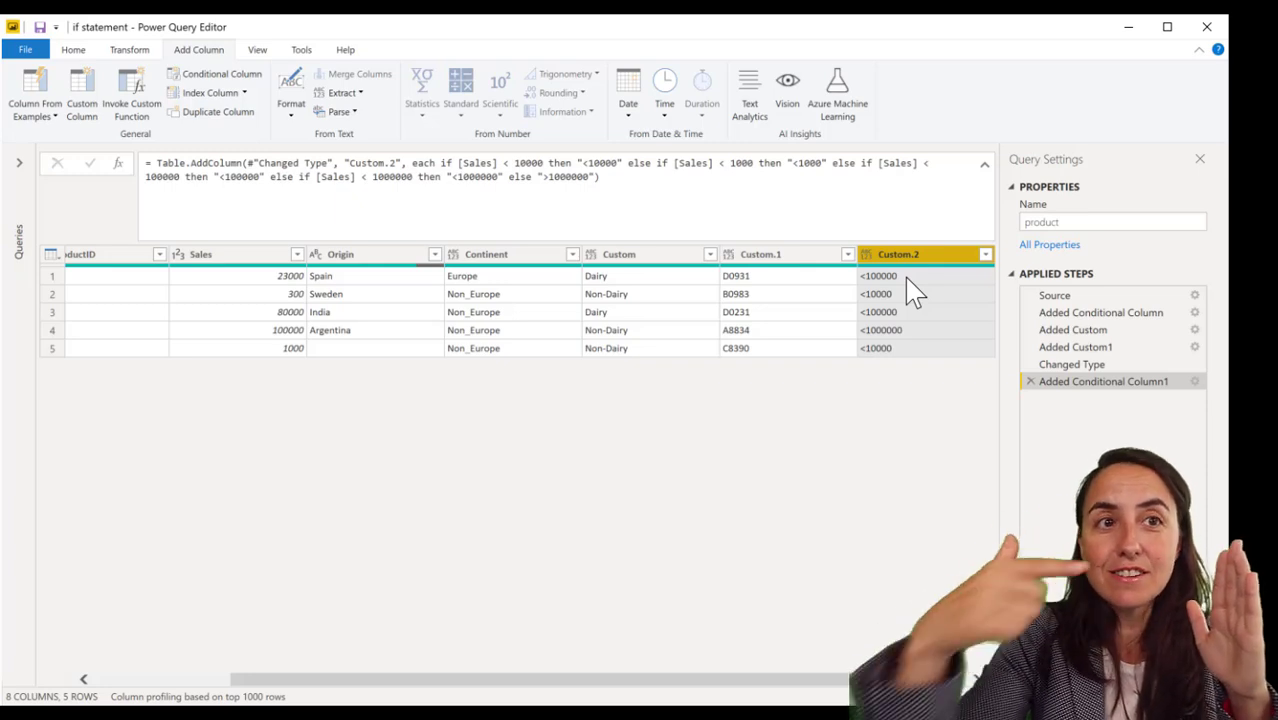
Reopen the Custom.2 conditional column settings and move the less than 1000 clause back above the less than 10000 clause.
click(1194, 381)
drag(1147, 242, 386, 377)
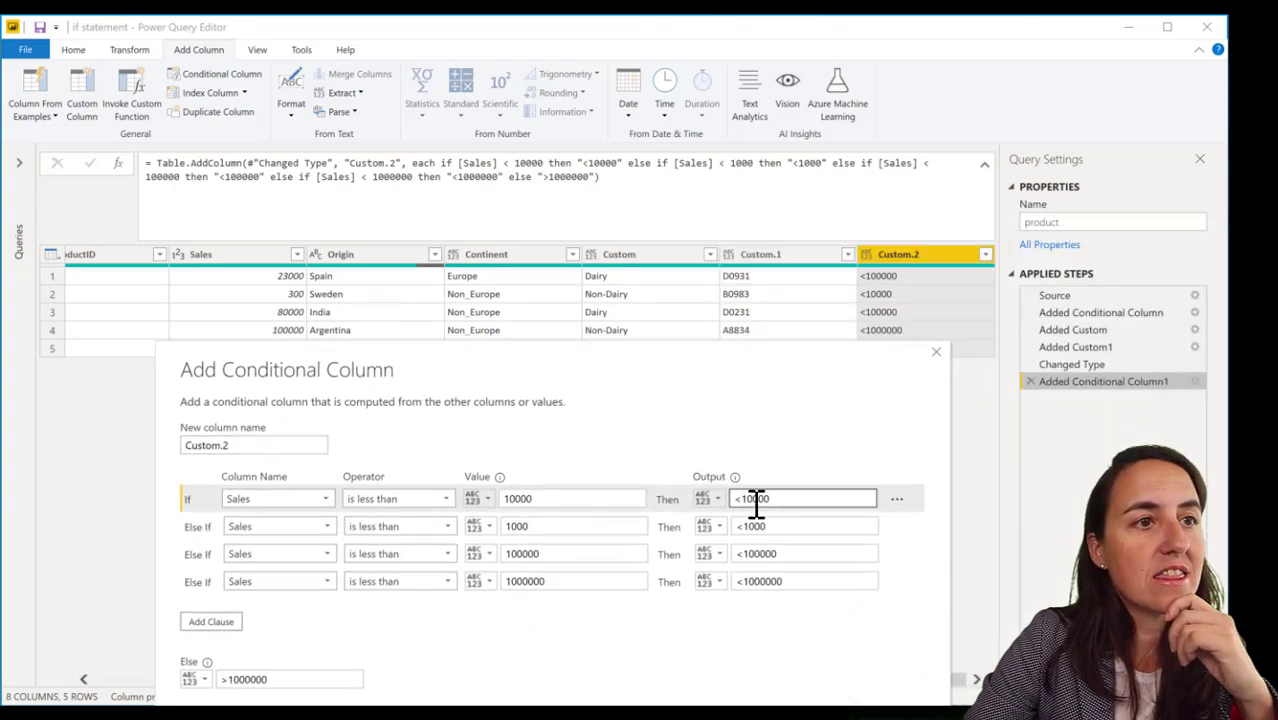
drag(648, 357, 522, 422)
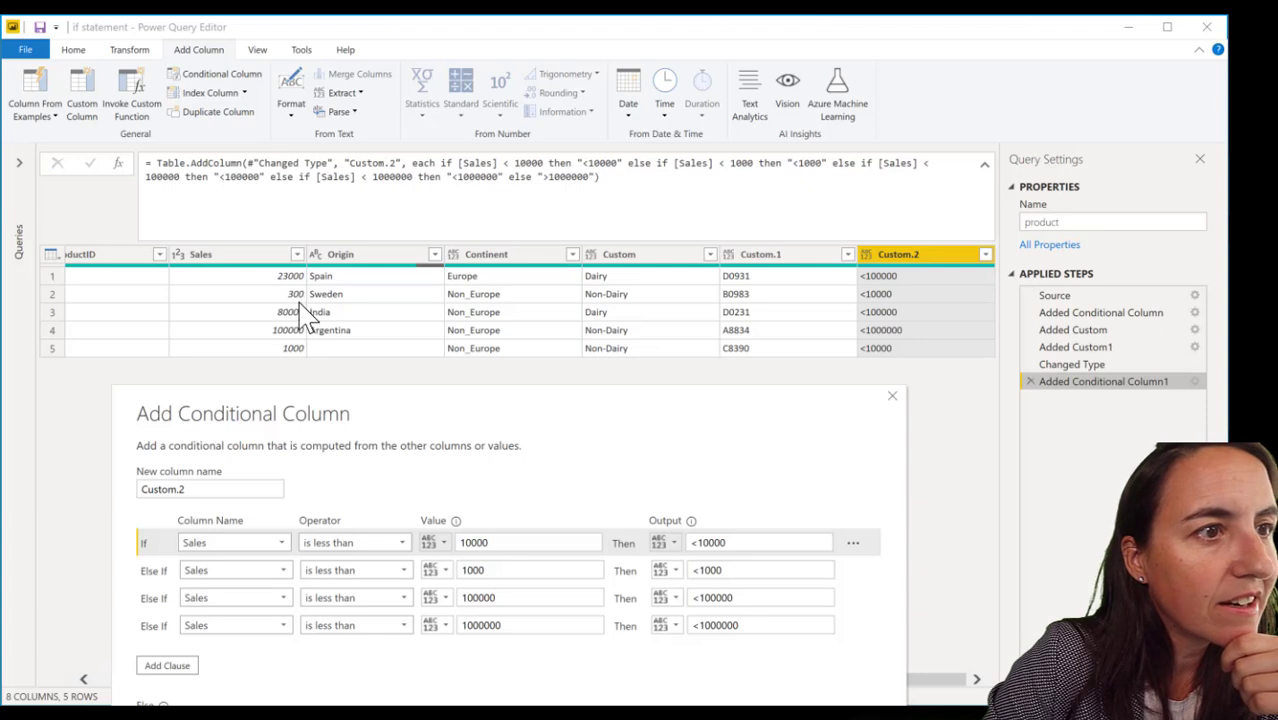
click(760, 573)
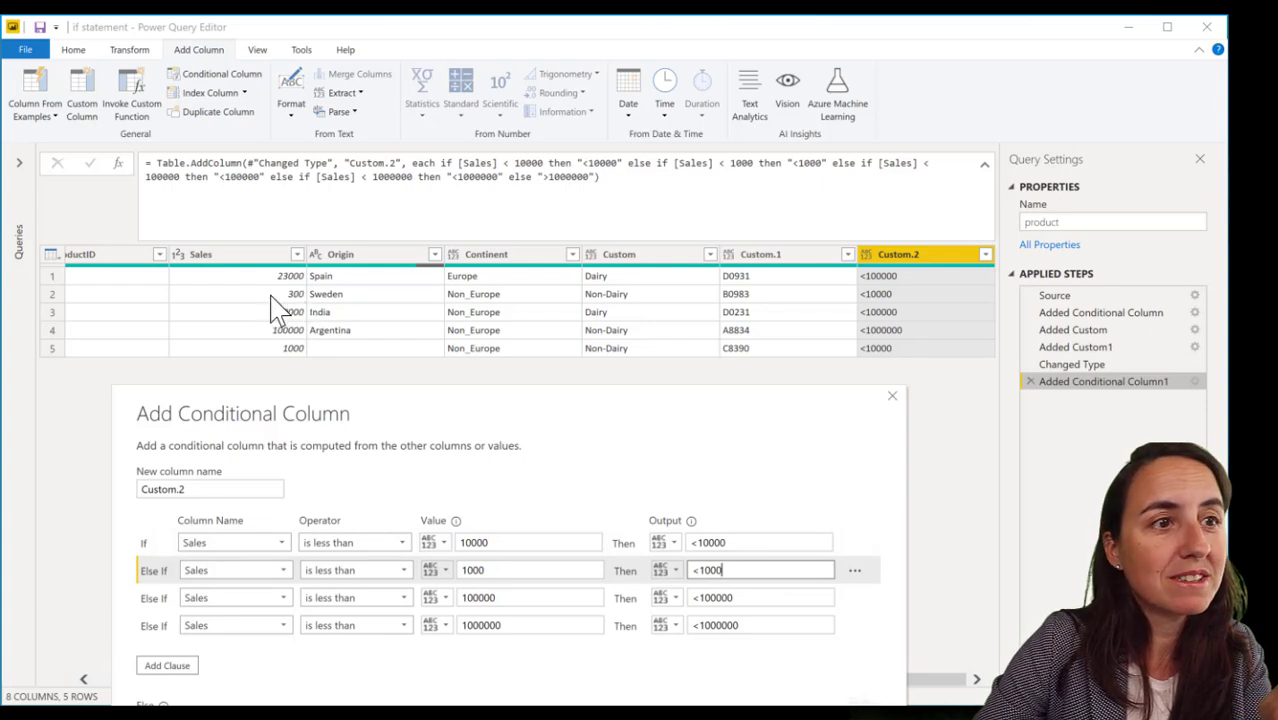
click(854, 570)
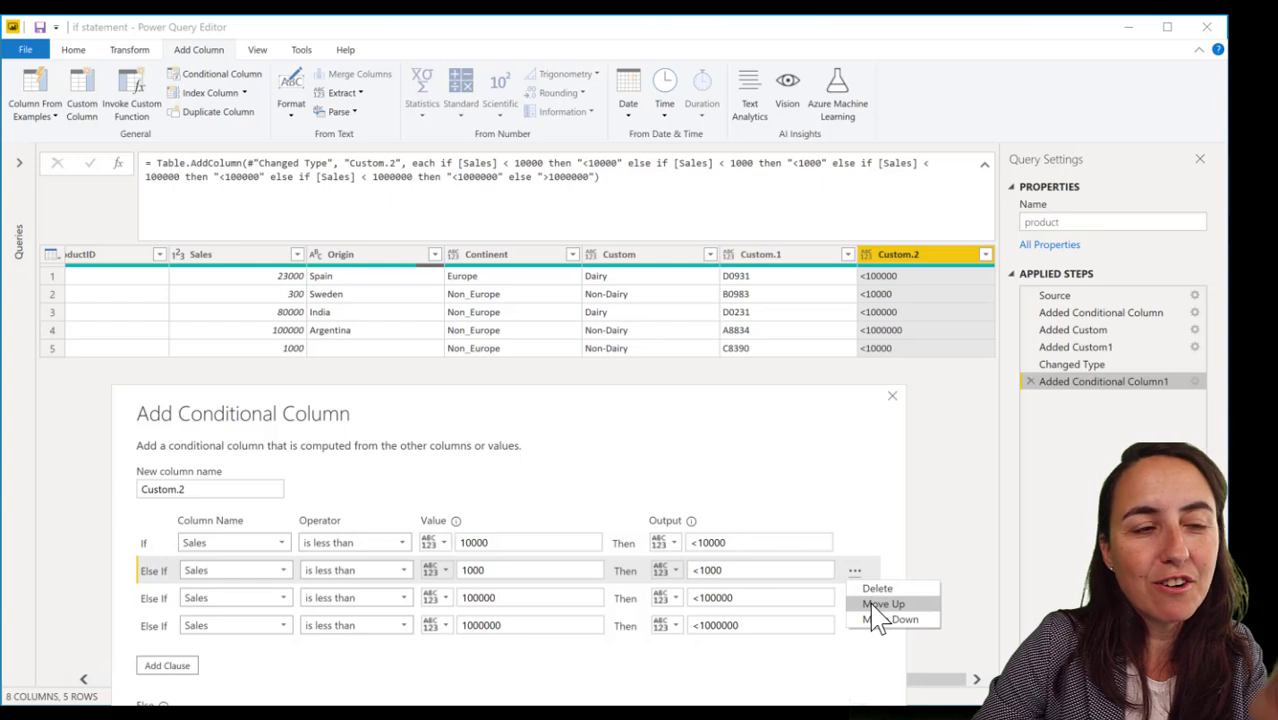
click(878, 605)
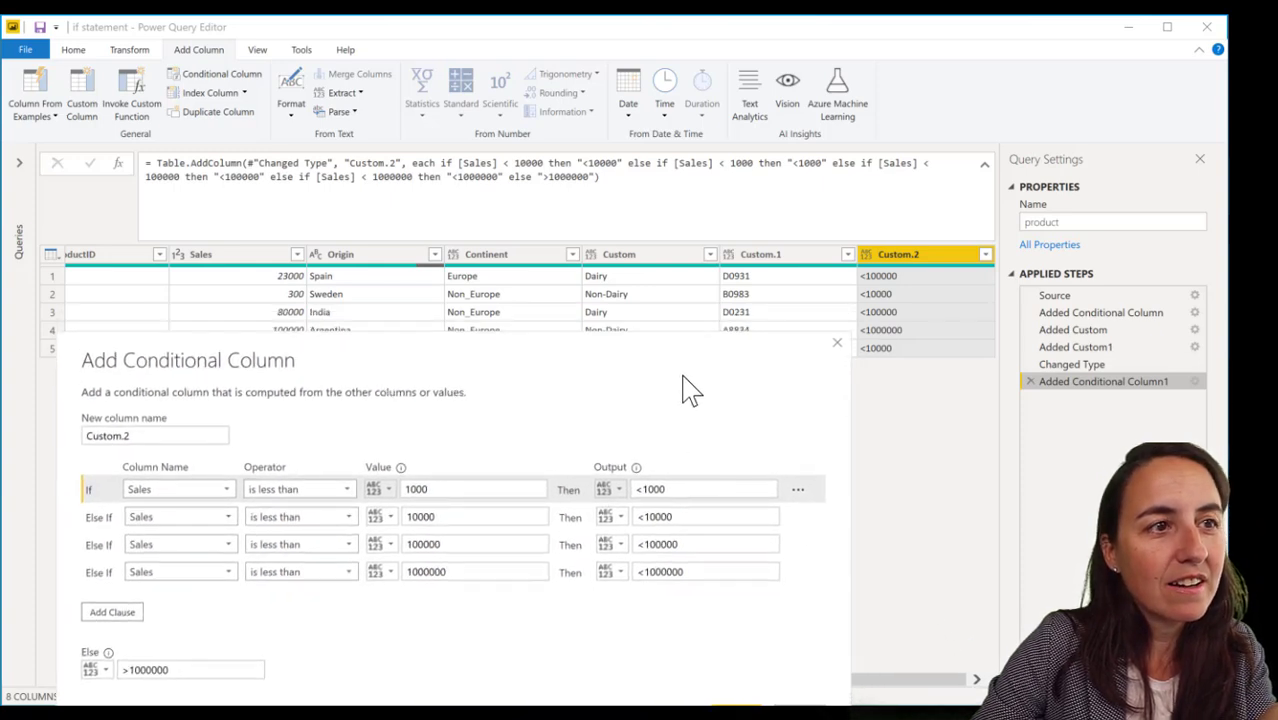
key(Return)
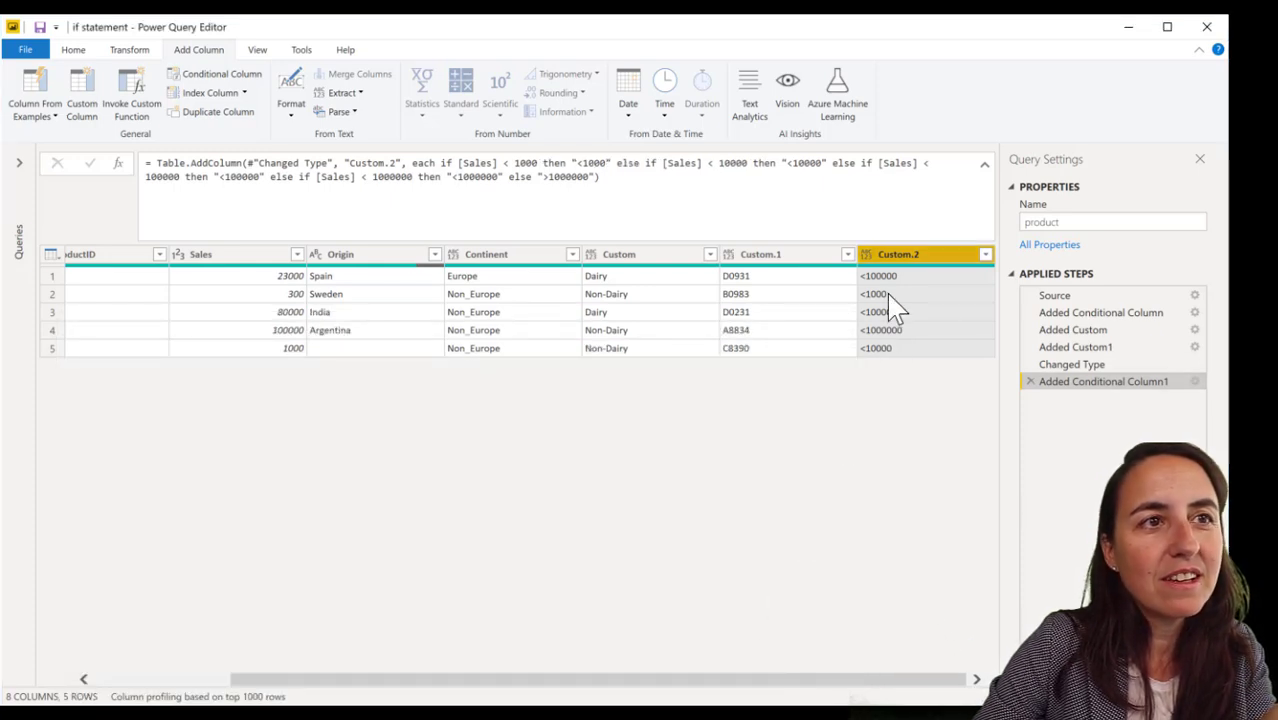